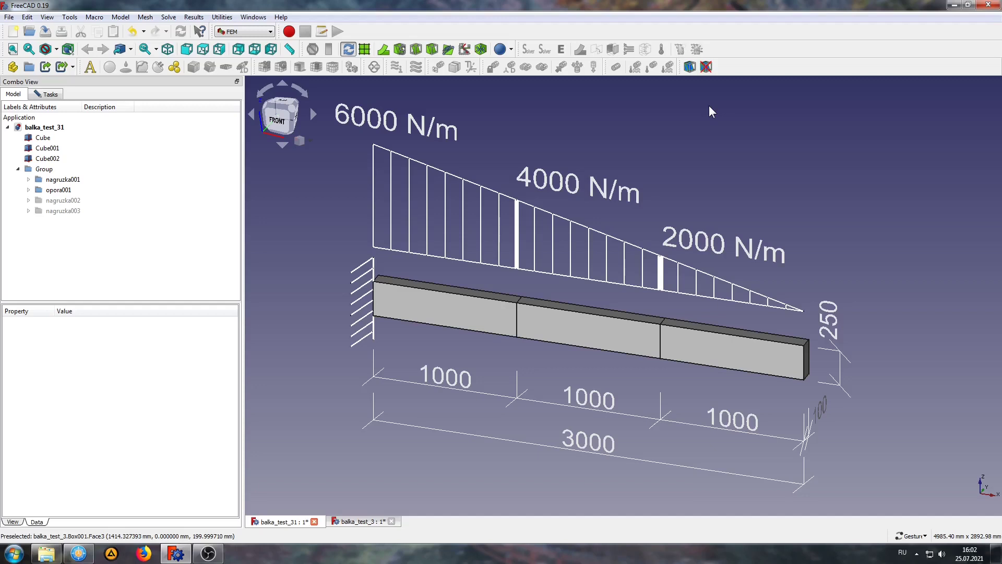
Step: In balka_test_31, show the stepped nagruzka002 load and hide the nagruzka001 linear load
{"action": "left_click", "coordinate": [358, 523]}
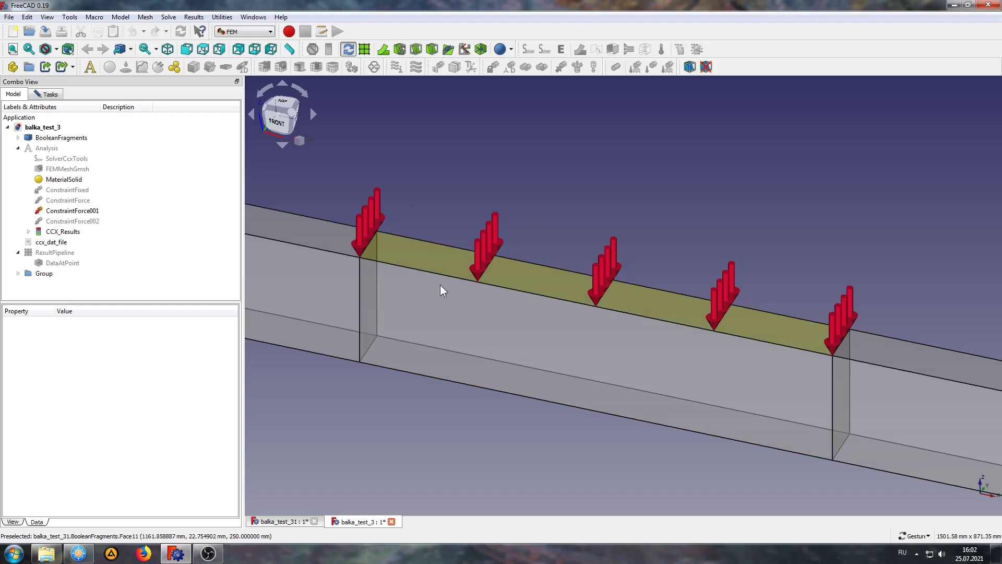
{"action": "left_click", "coordinate": [282, 522]}
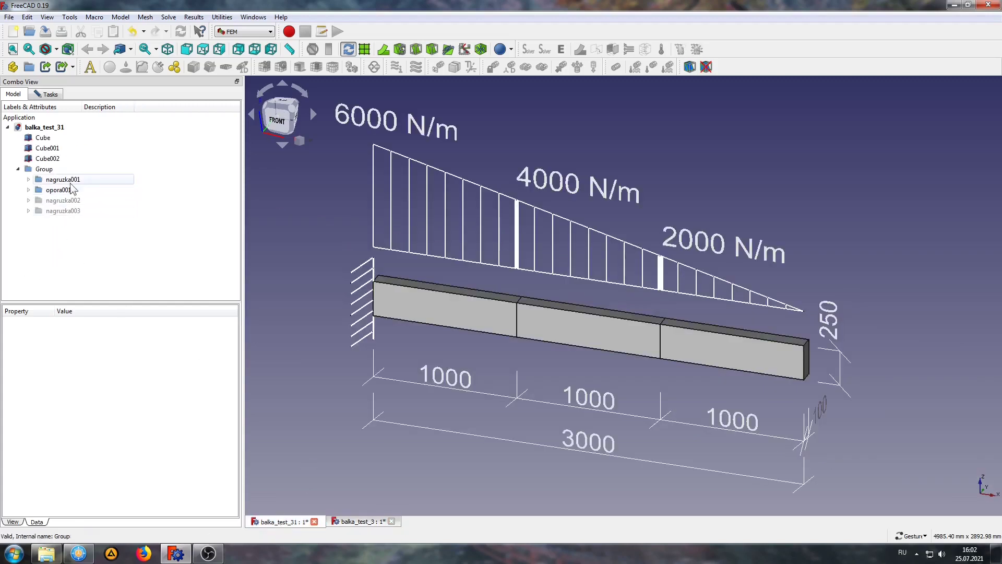
{"action": "left_click", "coordinate": [63, 201]}
{"action": "key", "text": "space"}
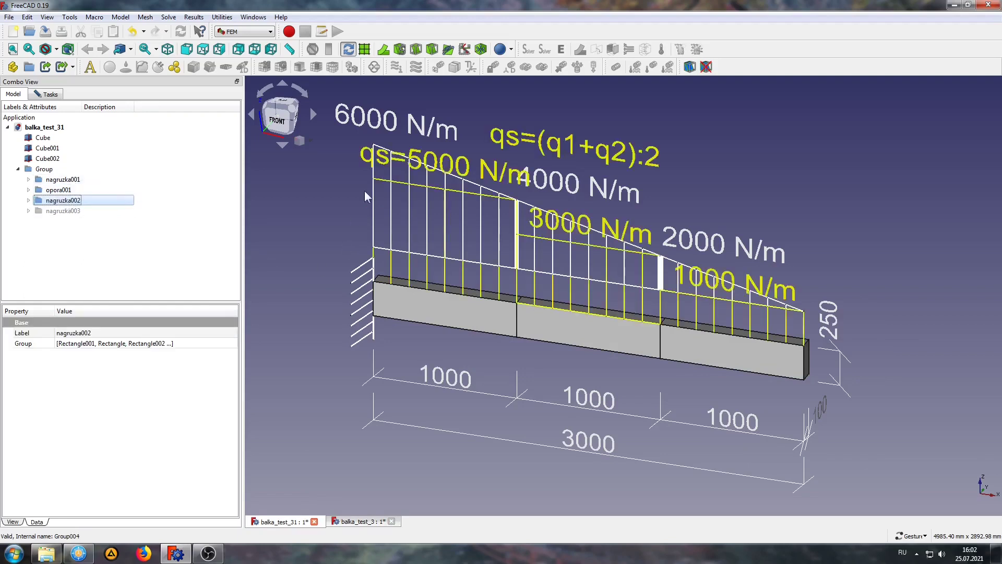
{"action": "left_click", "coordinate": [63, 180]}
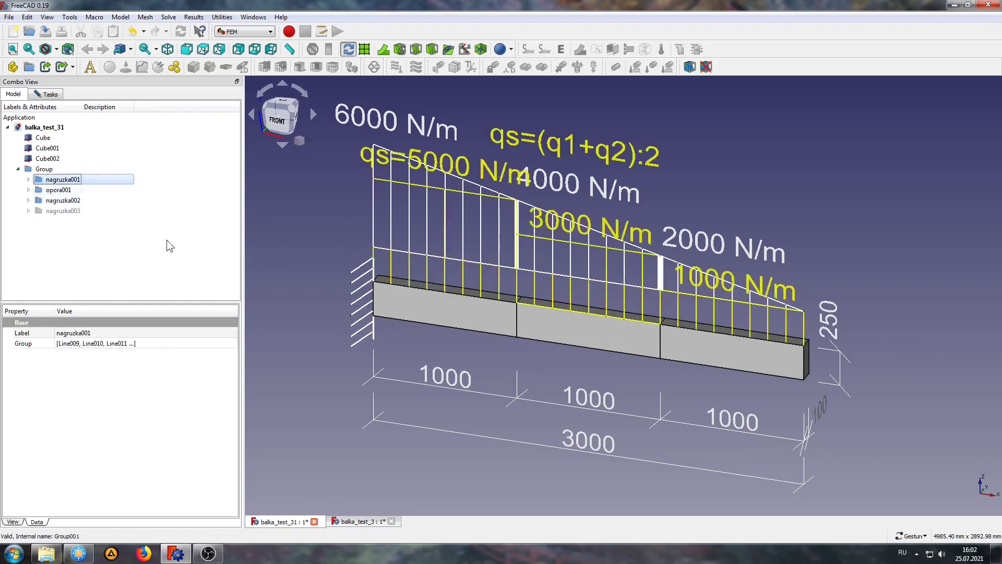
{"action": "key", "text": "space"}
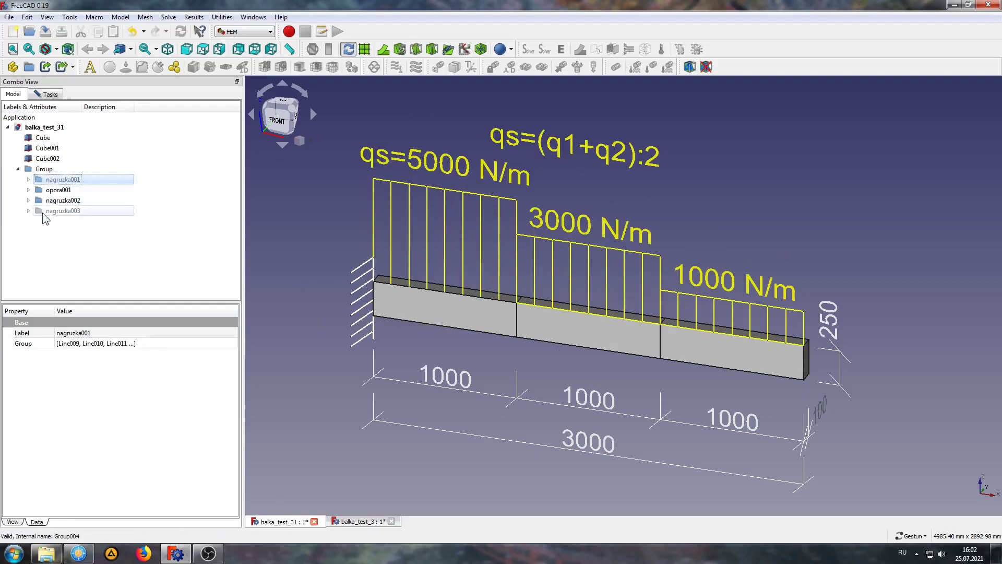
Step: Show the nagruzka003 resultant forces (5000, 3000, 1000 N) and hide nagruzka002
{"action": "left_click", "coordinate": [63, 210]}
{"action": "key", "text": "space"}
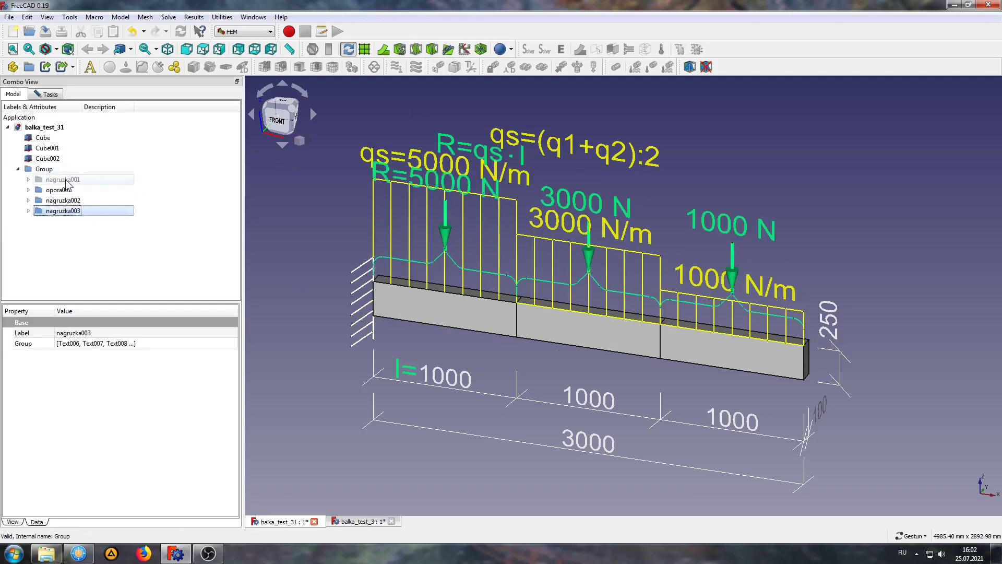
{"action": "left_click", "coordinate": [63, 201]}
{"action": "key", "text": "space"}
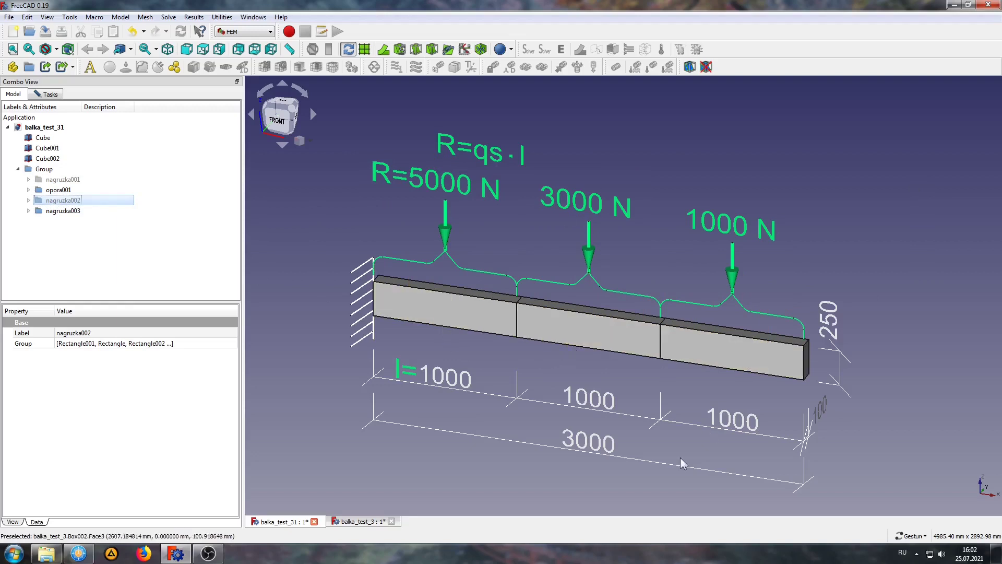
{"action": "left_click", "coordinate": [344, 454]}
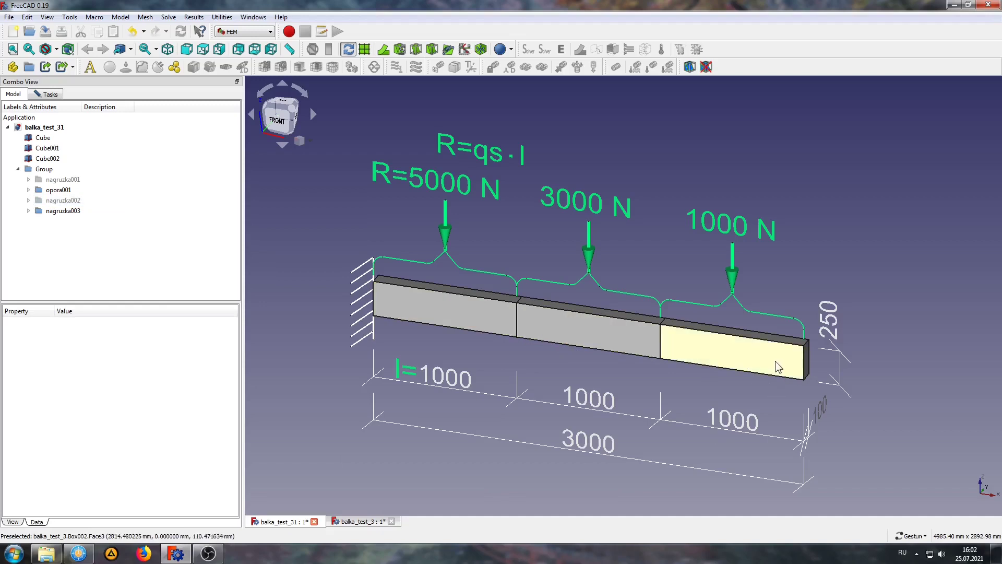
{"action": "left_click", "coordinate": [52, 138]}
Step: Fuse Cube, Cube001 and Cube002 into Boolean Fragments in the Part workbench
{"action": "left_click", "coordinate": [55, 158], "text": "shift"}
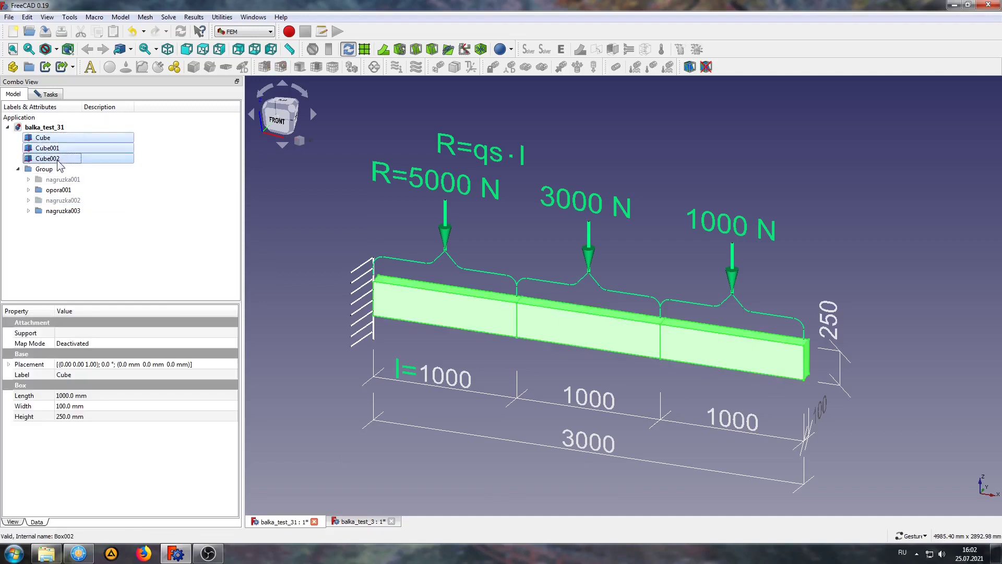
{"action": "left_click", "coordinate": [256, 31]}
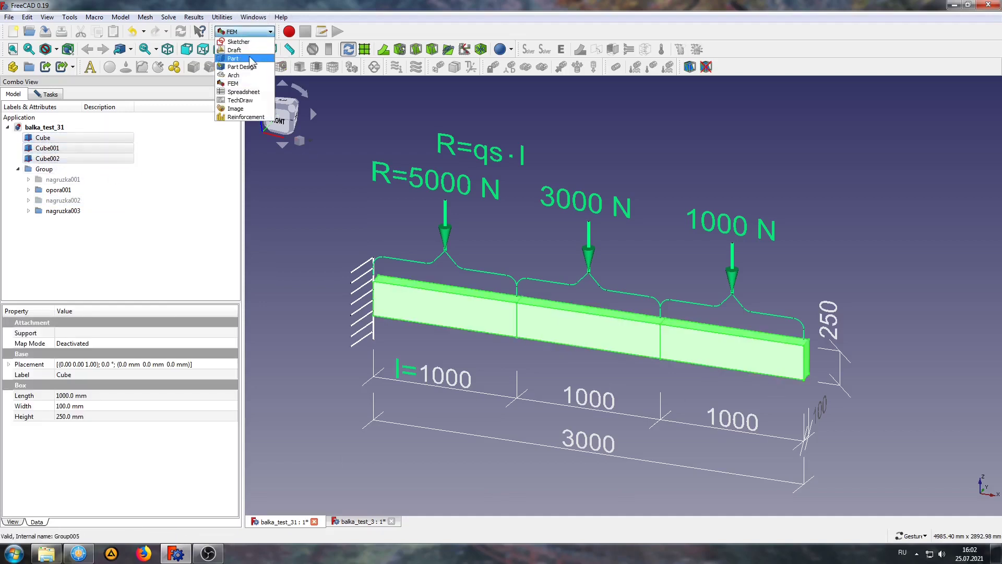
{"action": "left_click", "coordinate": [271, 69]}
{"action": "left_click", "coordinate": [543, 67]}
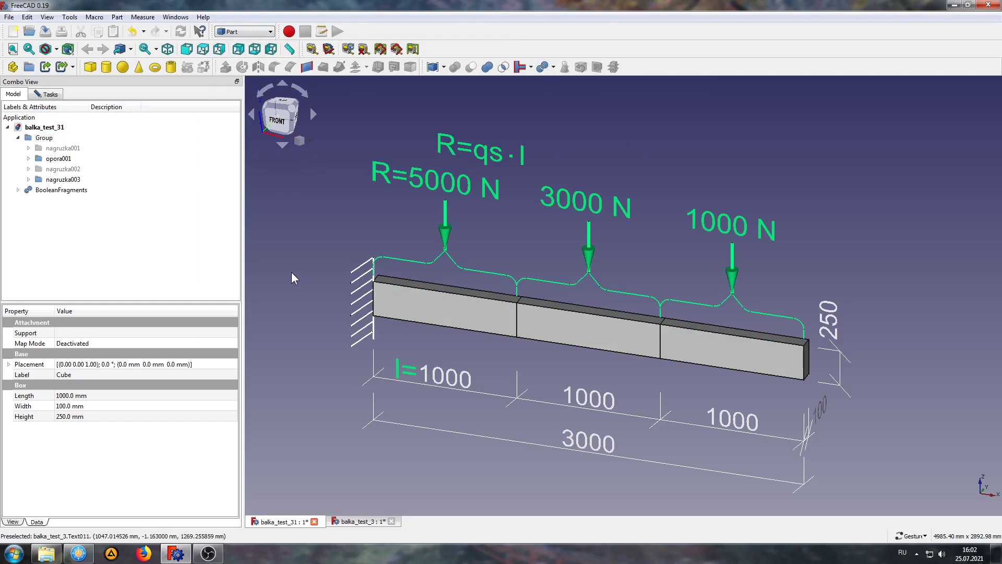
Step: Set the BooleanFragments Mode to CompSolid and return to the FEM workbench
{"action": "left_click", "coordinate": [46, 189]}
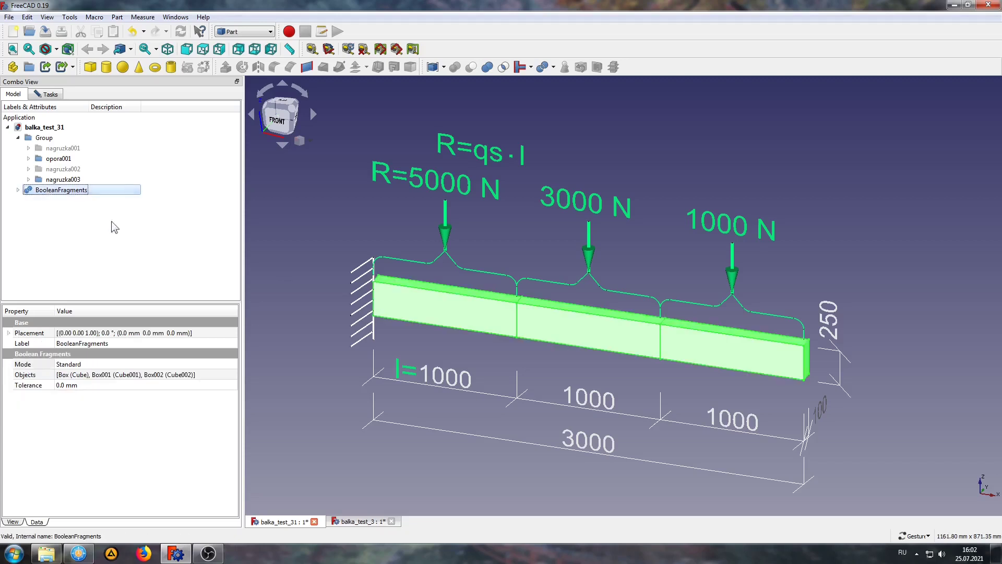
{"action": "double_click", "coordinate": [77, 365]}
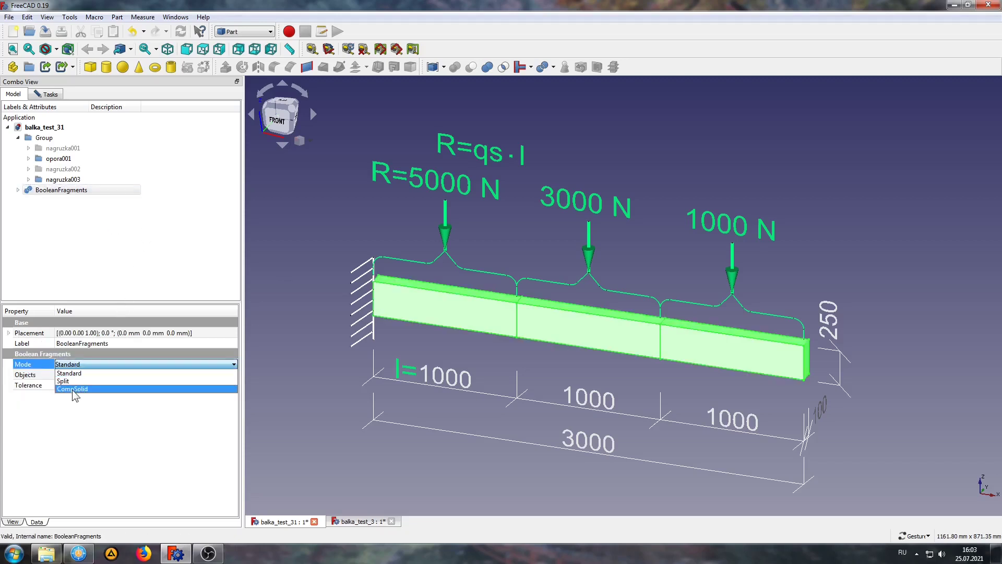
{"action": "left_click", "coordinate": [71, 390]}
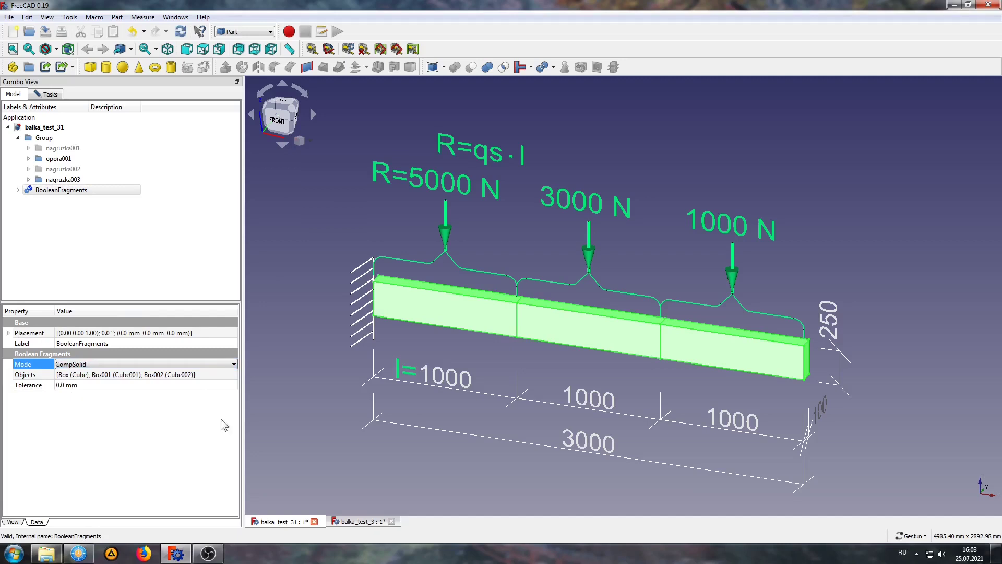
{"action": "left_click", "coordinate": [296, 409]}
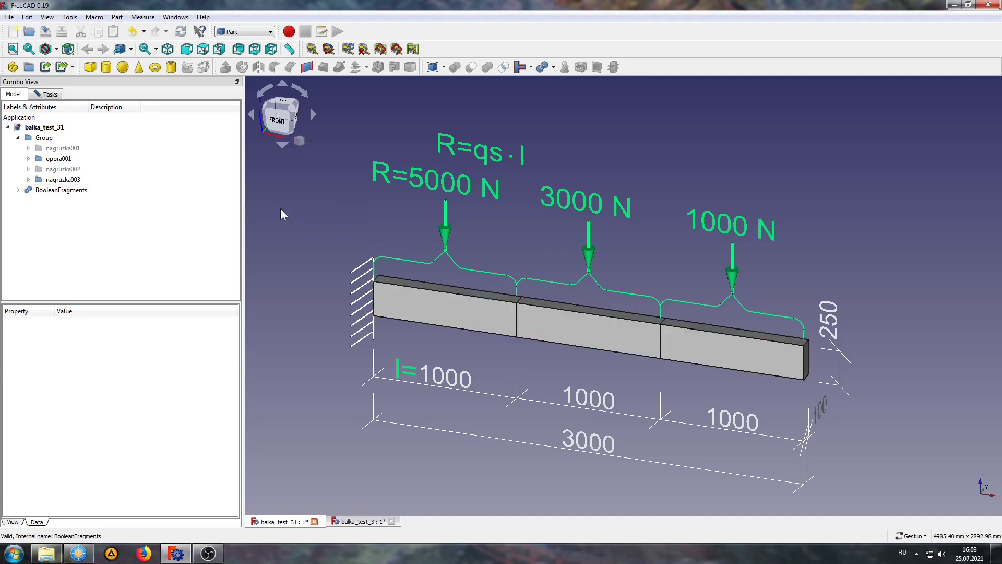
{"action": "left_click", "coordinate": [245, 32]}
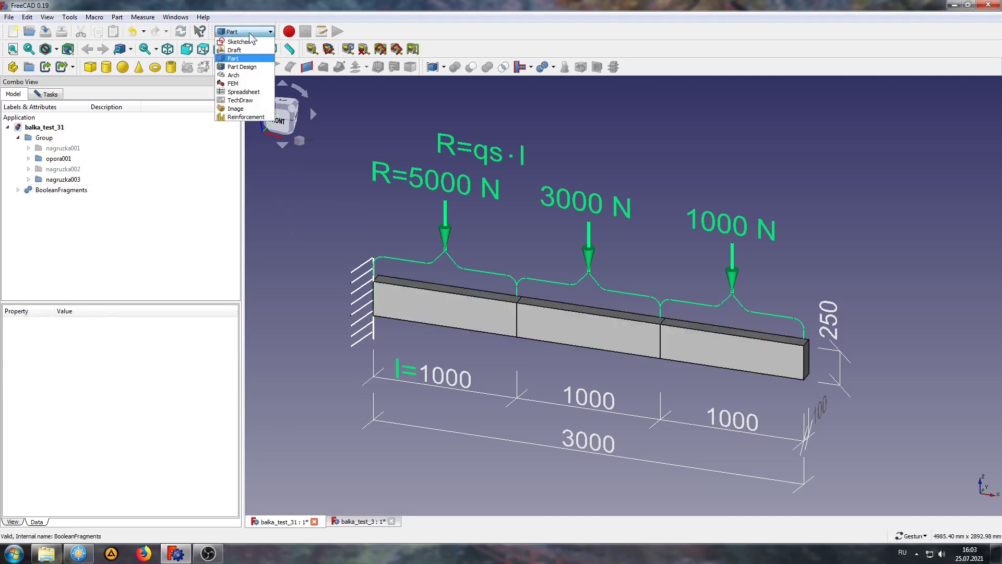
{"action": "left_click", "coordinate": [241, 84]}
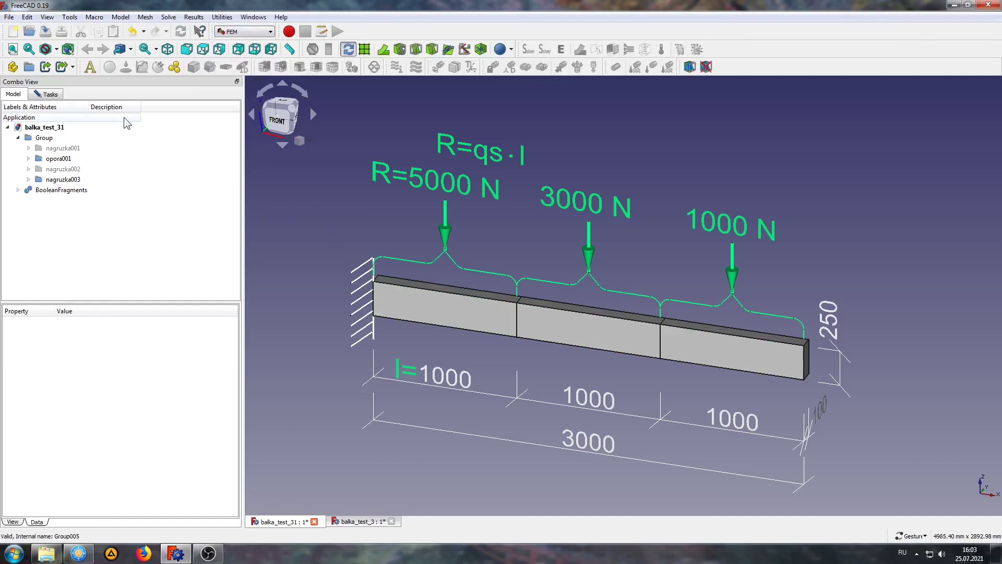
Step: Create an FEM analysis container with its CalculiX solver
{"action": "left_click", "coordinate": [89, 66]}
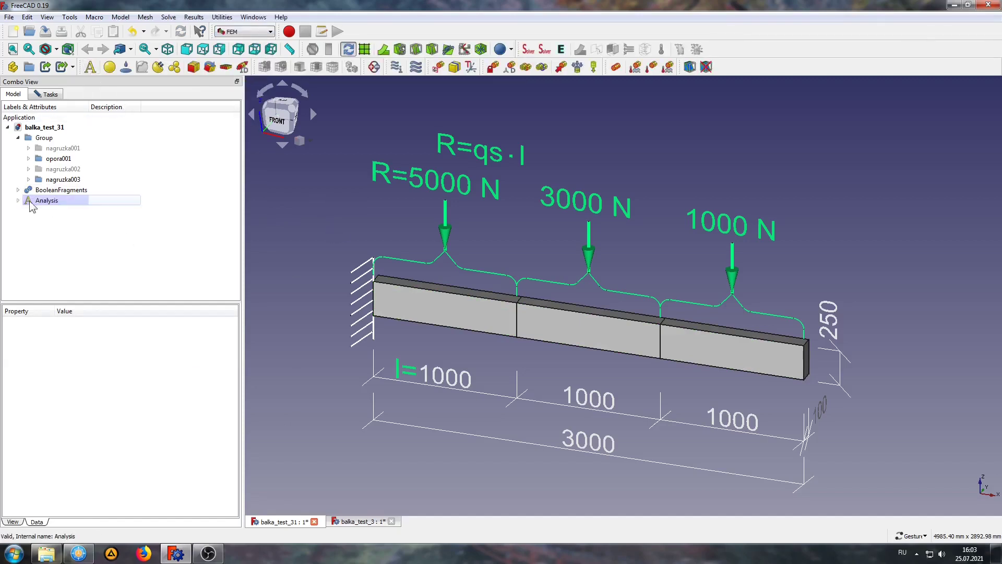
{"action": "left_click", "coordinate": [65, 213]}
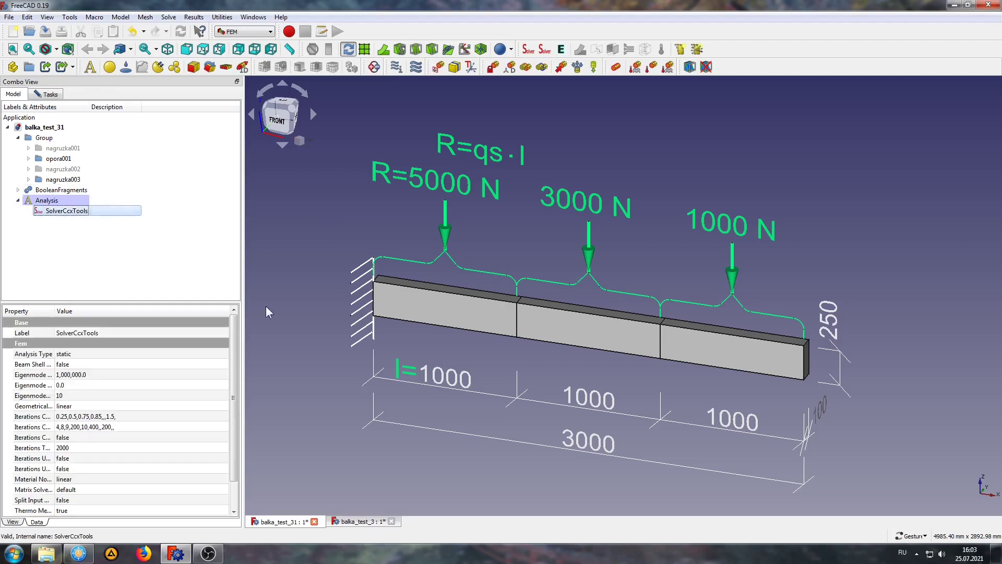
{"action": "double_click", "coordinate": [68, 211]}
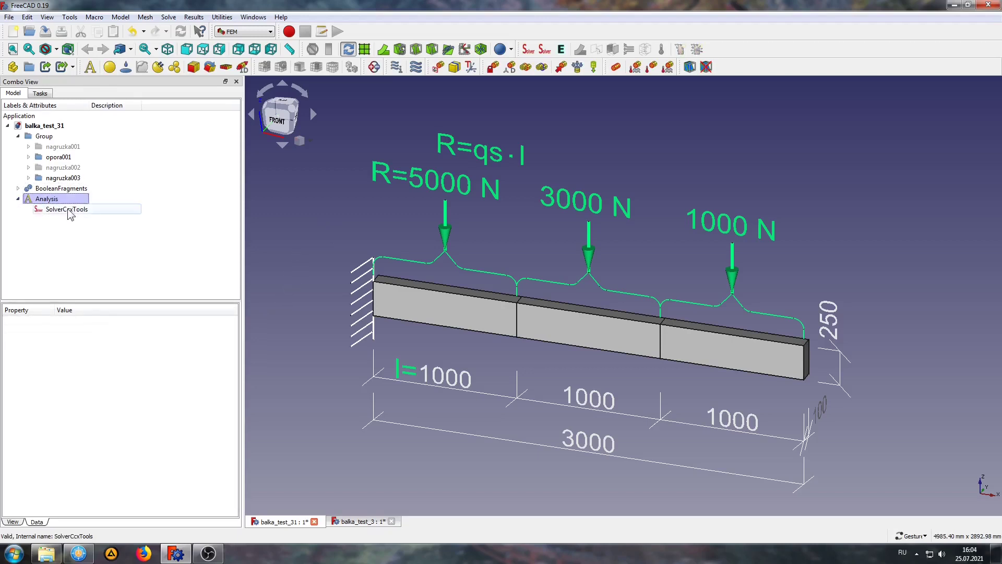
Step: Generate a 50 mm Gmsh mesh of BooleanFragments inside the analysis
{"action": "left_click", "coordinate": [60, 188]}
{"action": "left_click", "coordinate": [280, 66]}
{"action": "type", "text": "50"}
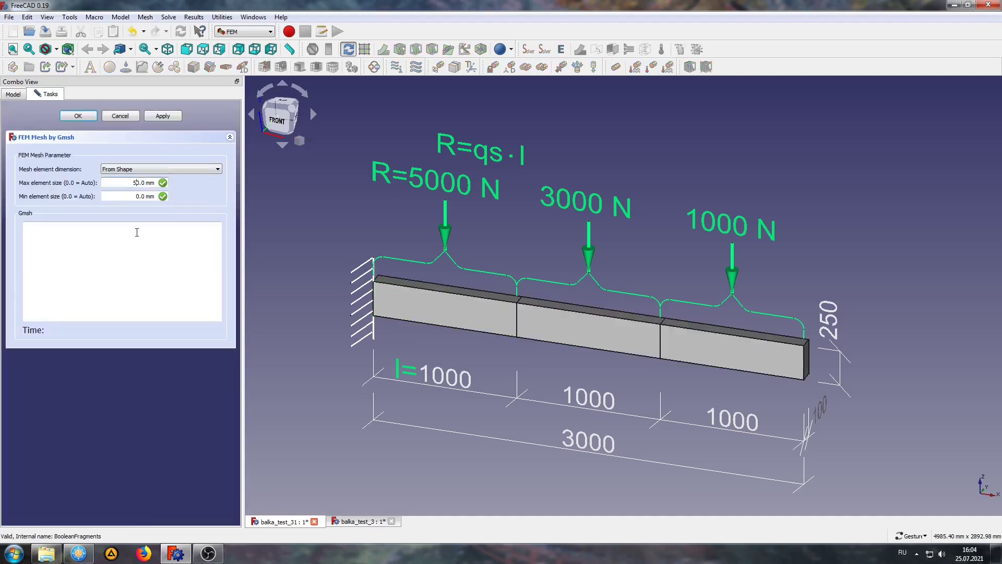
{"action": "left_click", "coordinate": [164, 116]}
{"action": "left_click", "coordinate": [86, 114]}
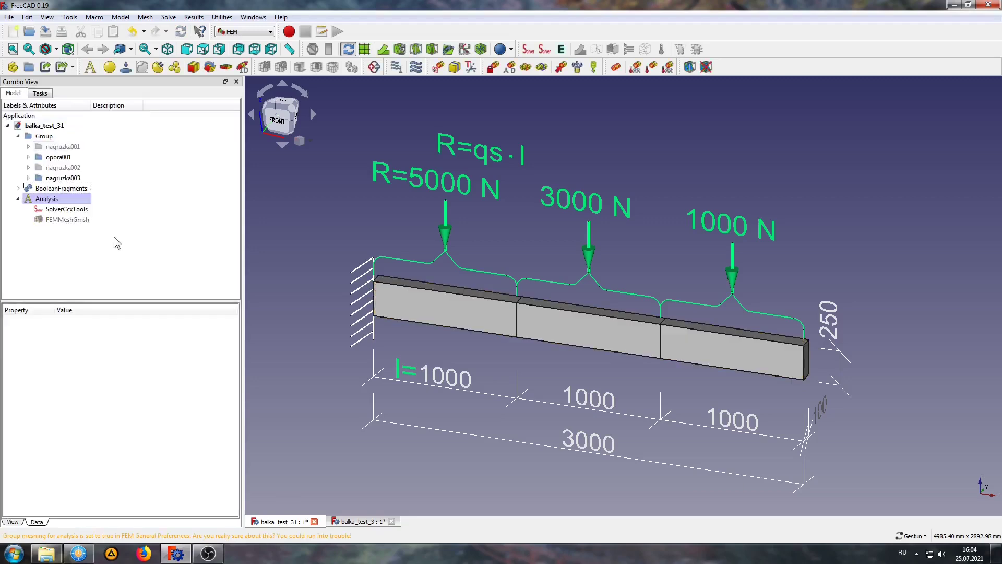
{"action": "left_click", "coordinate": [57, 199]}
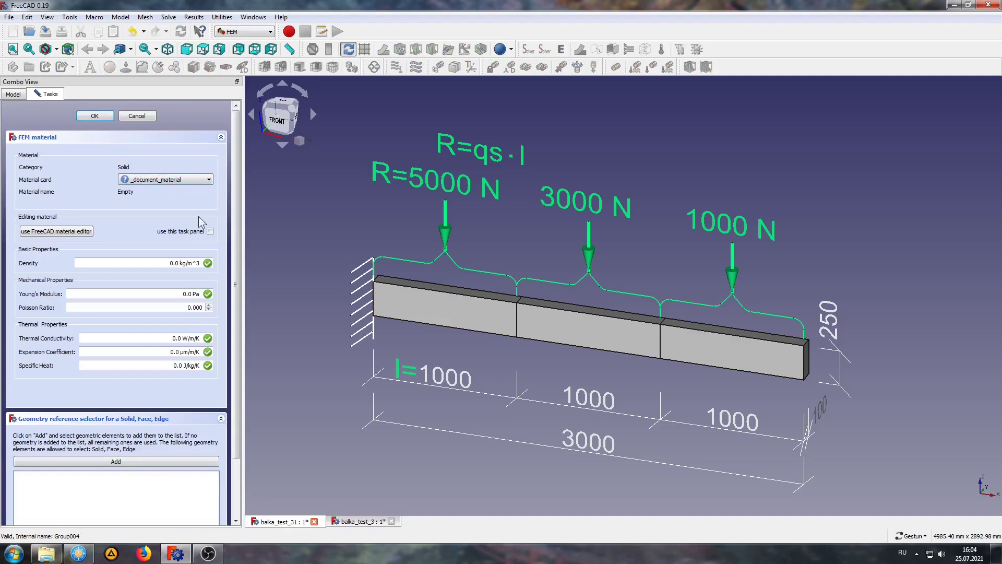
Step: Assign the Wood-Generic solid material (700 kg/m^3, 12.0 GPa, Poisson 0.050) to the beam
{"action": "left_click", "coordinate": [158, 180]}
{"action": "left_click", "coordinate": [167, 256]}
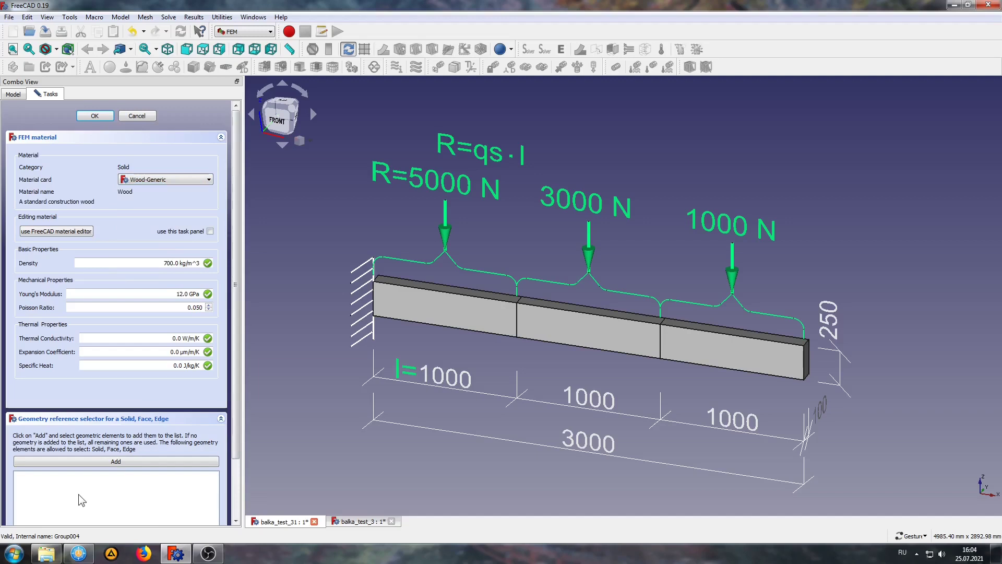
{"action": "left_click", "coordinate": [95, 116]}
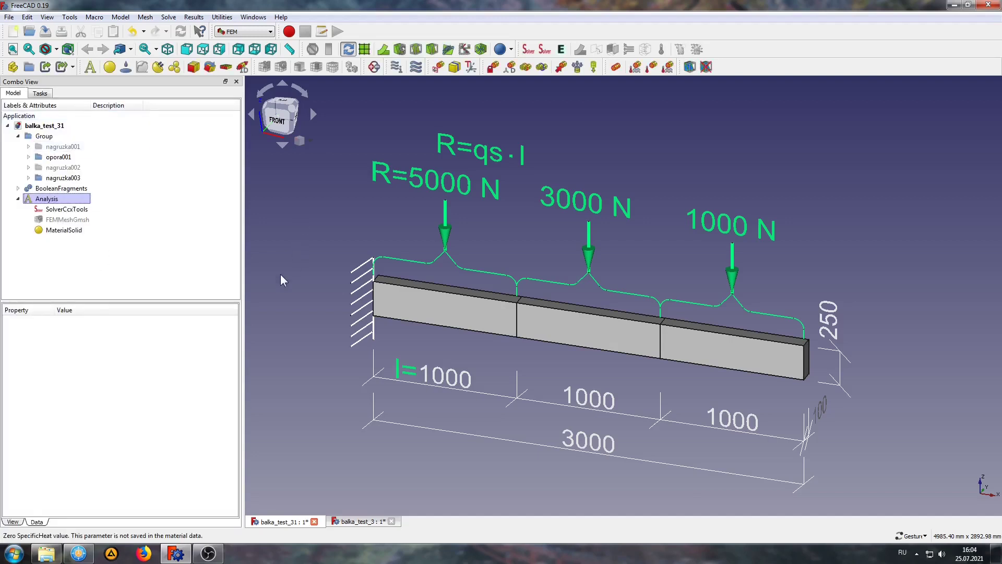
Step: Fix the beam's end face (BooleanFragments Face1) with a fixed support constraint
{"action": "mouse_move", "coordinate": [281, 266]}
{"action": "left_mouse_down"}
{"action": "mouse_move", "coordinate": [310, 105]}
{"action": "mouse_move", "coordinate": [593, 334]}
{"action": "left_mouse_up"}
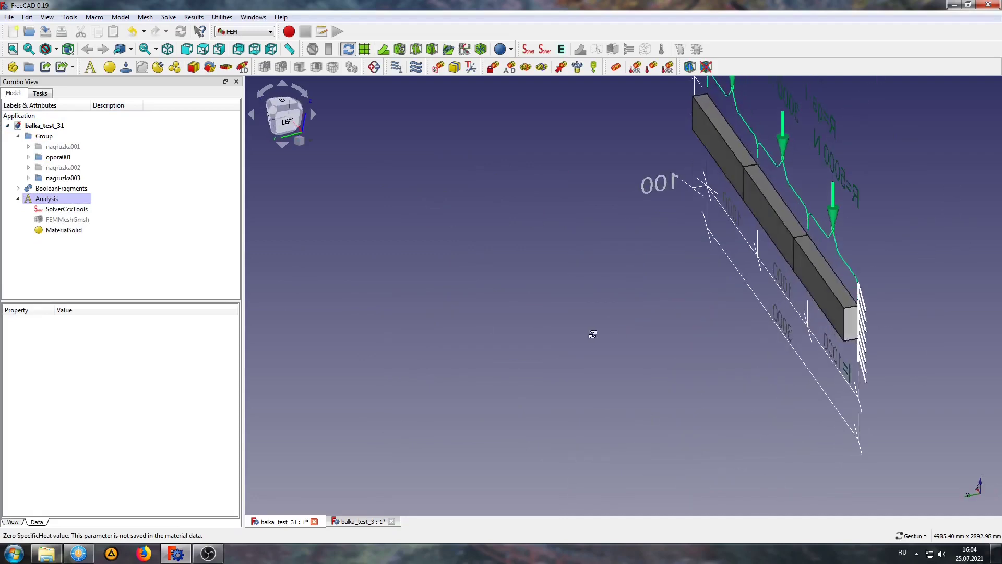
{"action": "right_click_drag", "start_coordinate": [593, 335], "coordinate": [482, 298]}
{"action": "scroll", "coordinate": [719, 321], "scroll_direction": "up", "scroll_amount": 5}
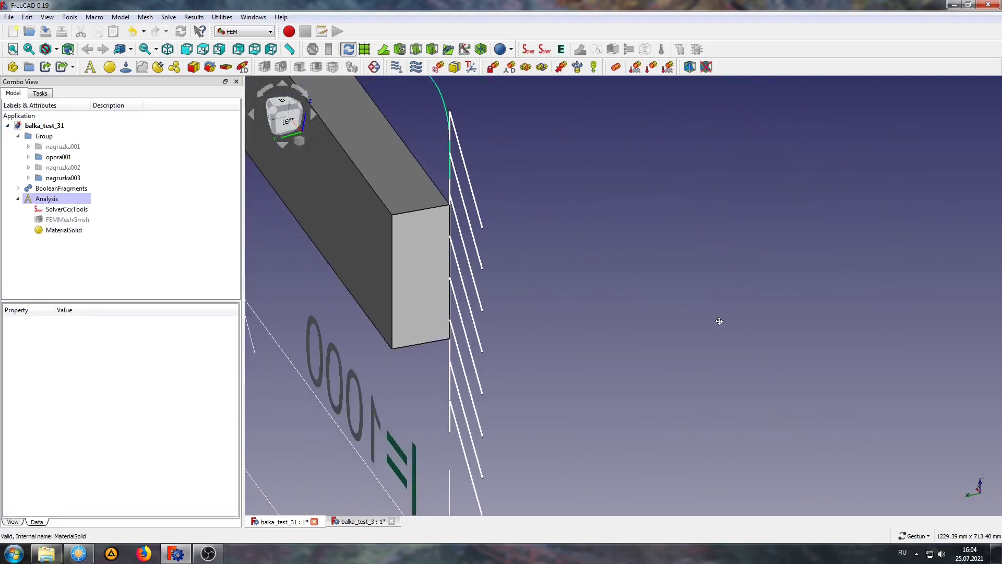
{"action": "left_click", "coordinate": [492, 66]}
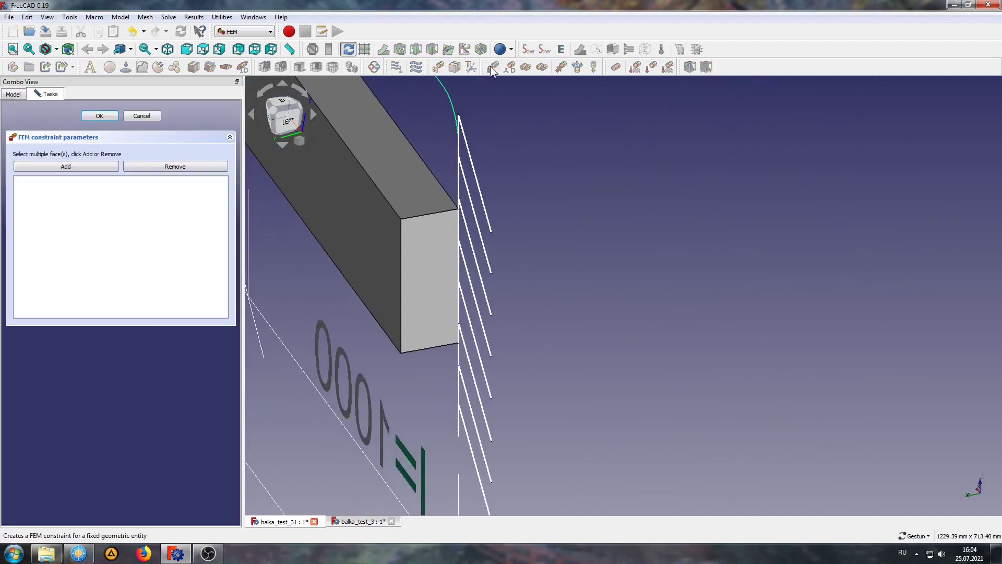
{"action": "left_click", "coordinate": [430, 268]}
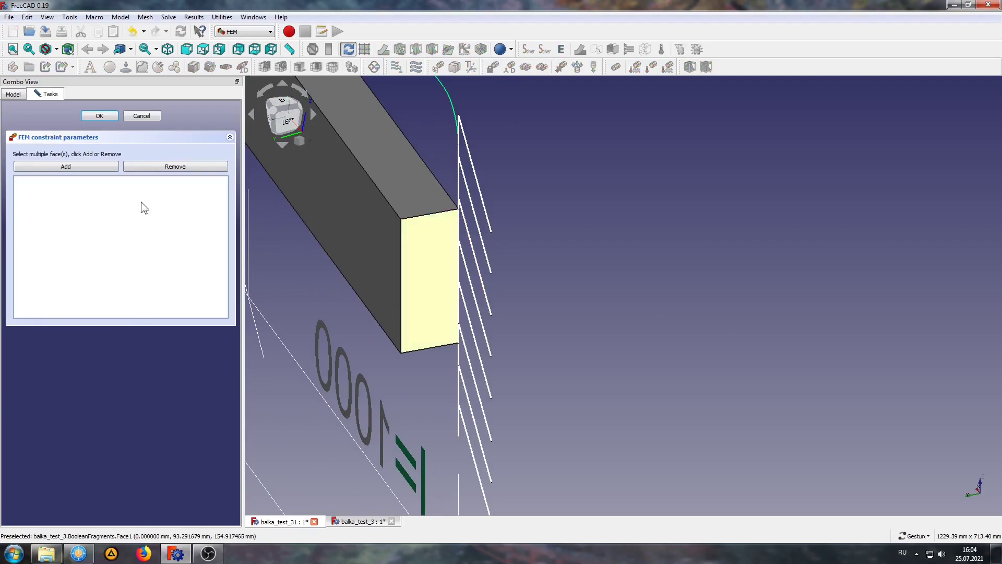
{"action": "left_click", "coordinate": [43, 166]}
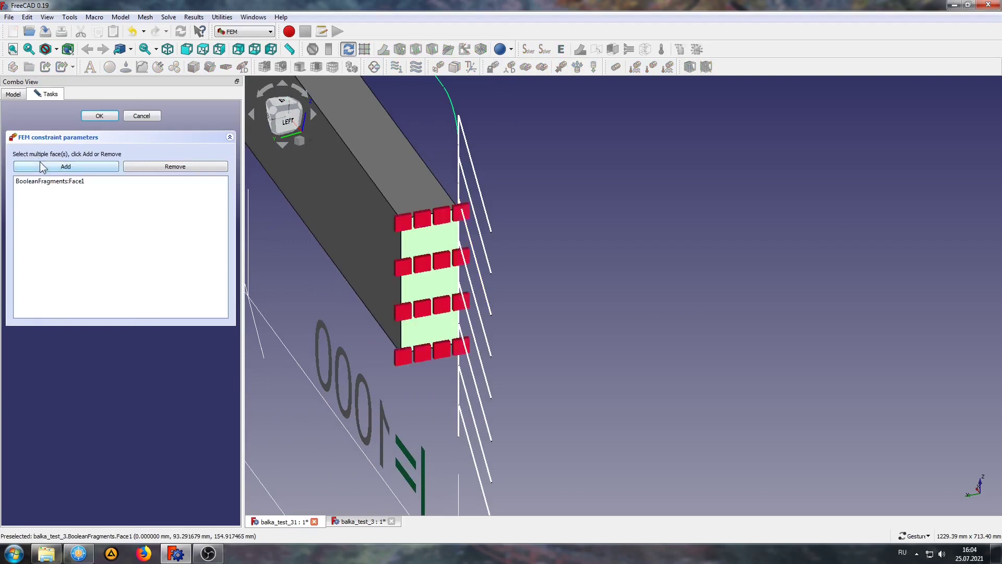
{"action": "left_click", "coordinate": [106, 114]}
{"action": "mouse_move", "coordinate": [558, 302]}
{"action": "left_mouse_down"}
{"action": "mouse_move", "coordinate": [412, 295]}
{"action": "mouse_move", "coordinate": [572, 286]}
{"action": "left_mouse_up"}
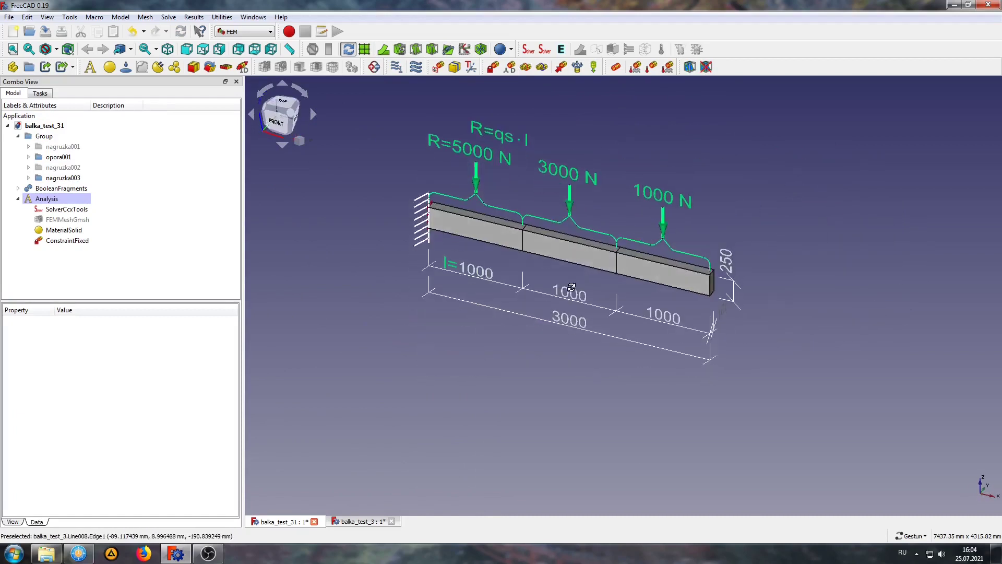
{"action": "scroll", "coordinate": [569, 287], "scroll_direction": "up", "scroll_amount": 2}
{"action": "scroll", "coordinate": [538, 290], "scroll_direction": "up", "scroll_amount": 2}
{"action": "scroll", "coordinate": [510, 293], "scroll_direction": "up", "scroll_amount": 1}
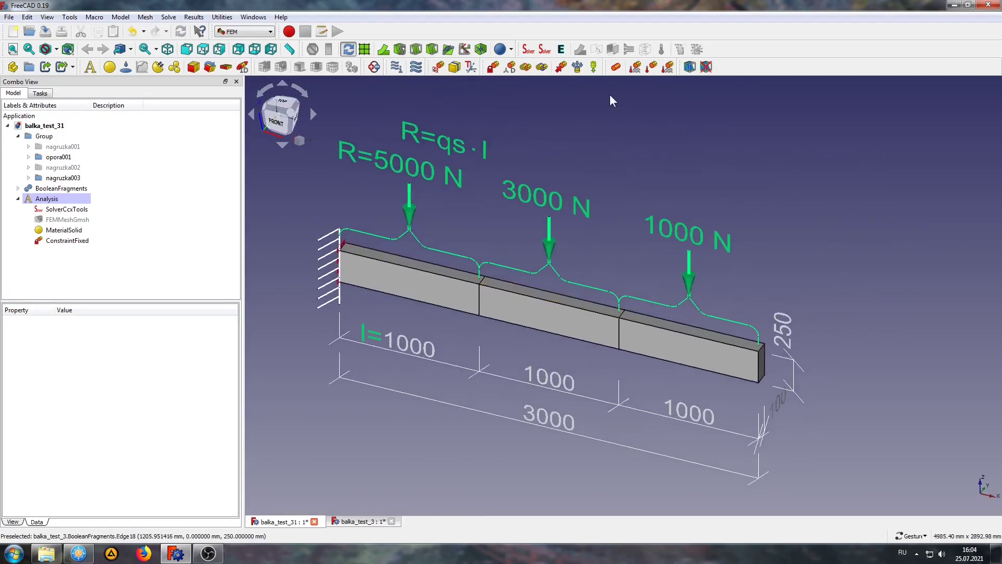
Step: Add a self-weight constraint to the beam analysis
{"action": "left_click", "coordinate": [593, 67]}
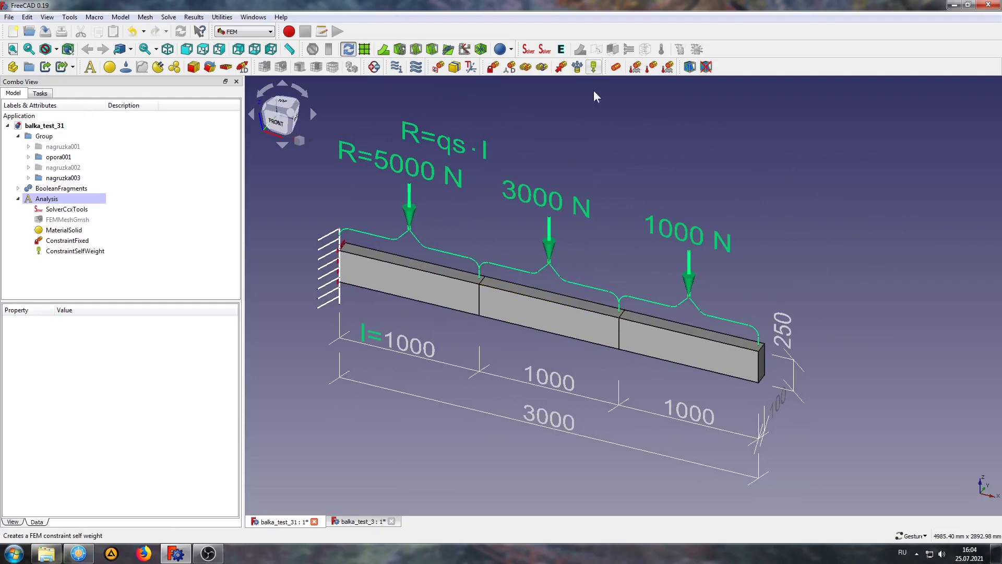
{"action": "scroll", "coordinate": [601, 152], "scroll_direction": "up", "scroll_amount": 2}
{"action": "scroll", "coordinate": [527, 209], "scroll_direction": "up", "scroll_amount": 3}
{"action": "scroll", "coordinate": [519, 250], "scroll_direction": "down", "scroll_amount": 1}
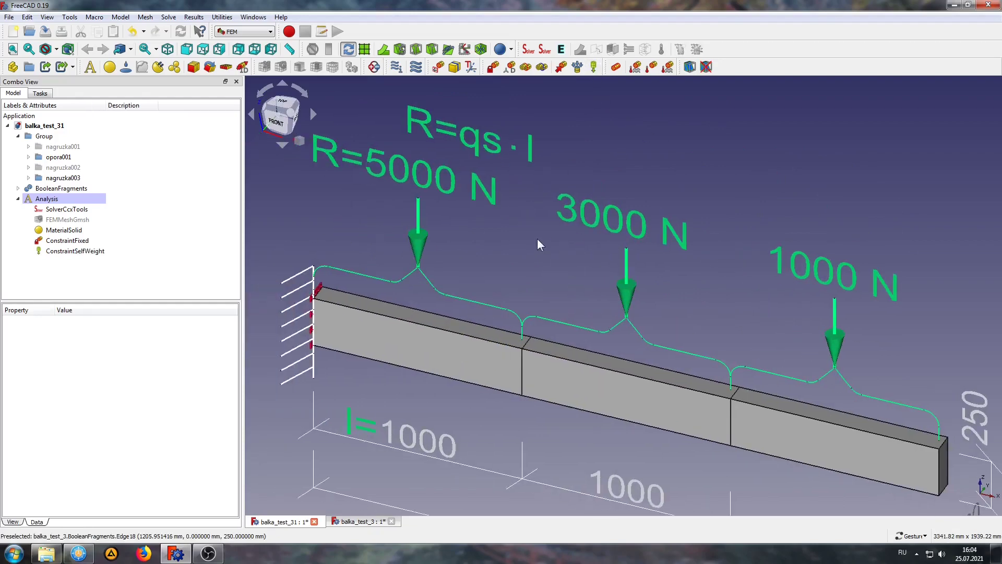
{"action": "scroll", "coordinate": [511, 237], "scroll_direction": "down", "scroll_amount": 2}
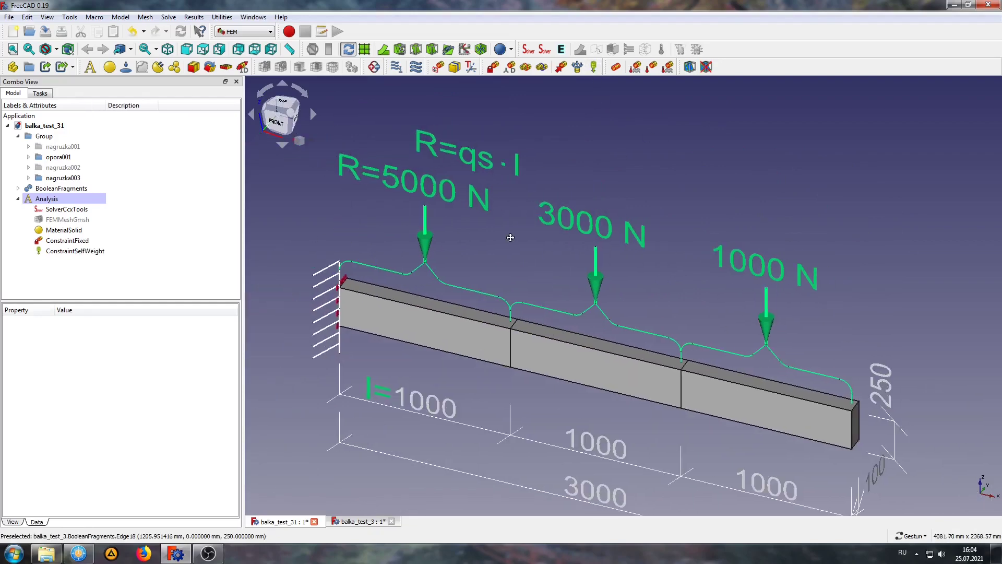
Step: Apply a reversed 5000 N force to the first segment's top face (Face6)
{"action": "left_click", "coordinate": [561, 67]}
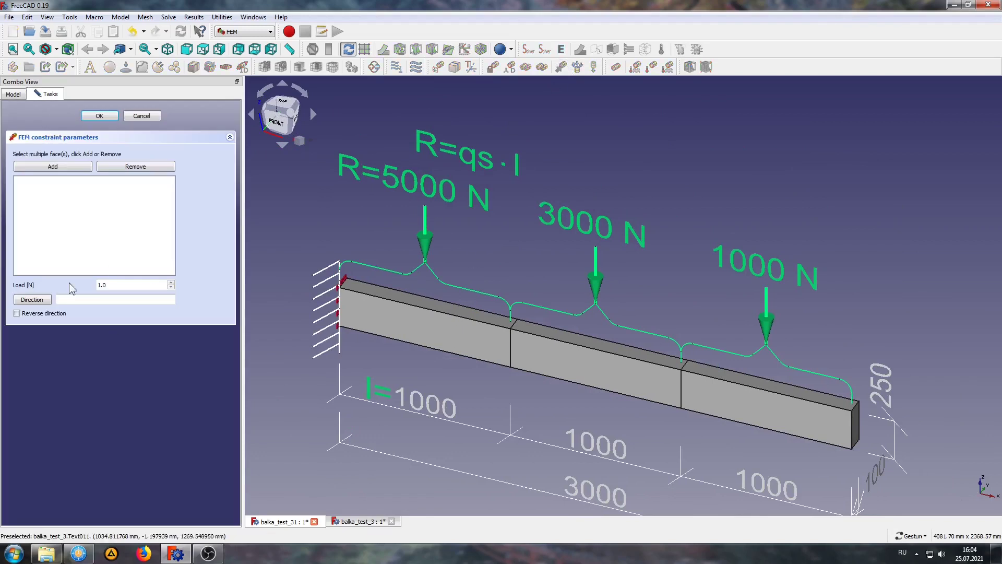
{"action": "left_click_drag", "start_coordinate": [131, 285], "coordinate": [75, 280]}
{"action": "type", "text": "5"}
{"action": "type", "text": "000"}
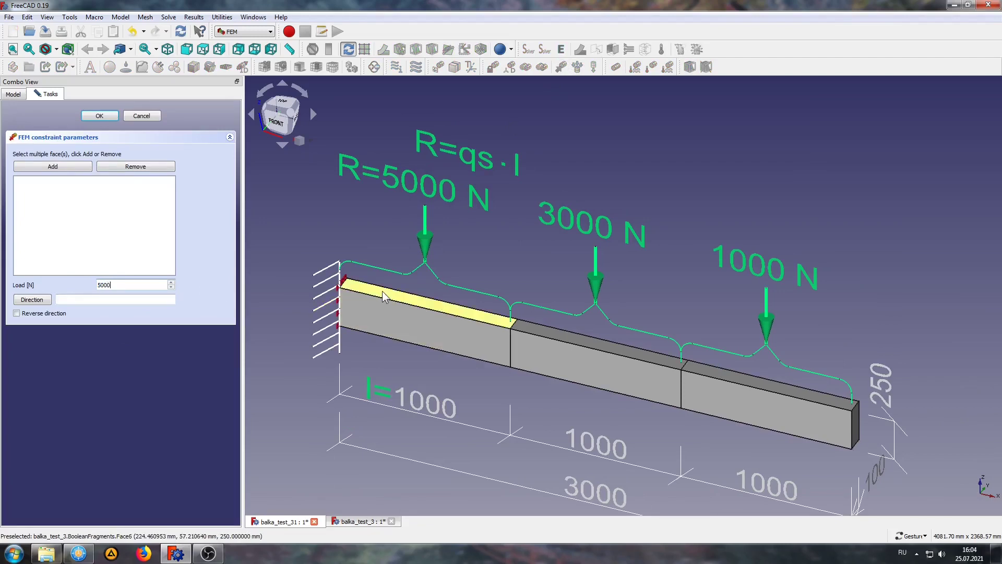
{"action": "left_click", "coordinate": [383, 290]}
{"action": "left_click", "coordinate": [67, 169]}
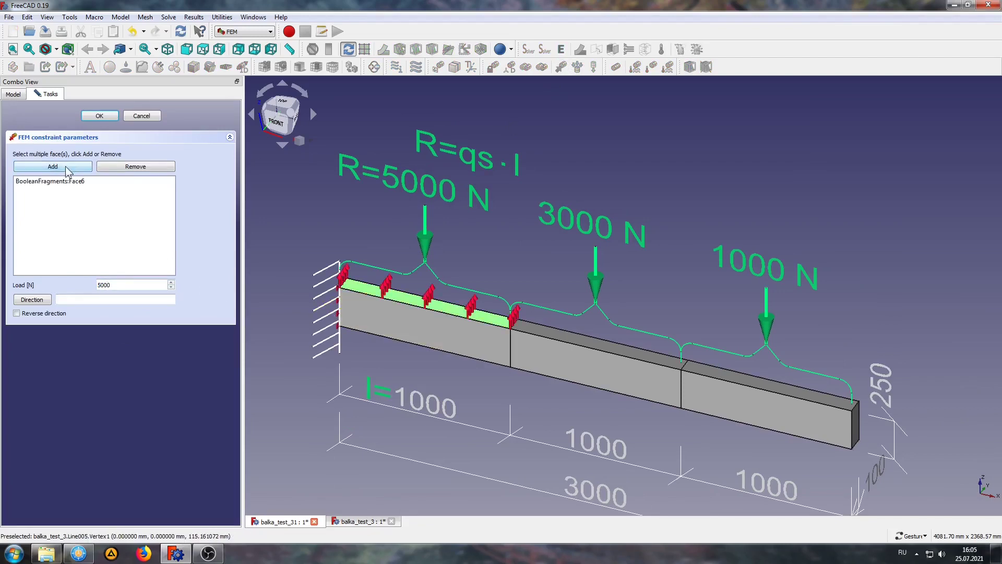
{"action": "left_click", "coordinate": [17, 313]}
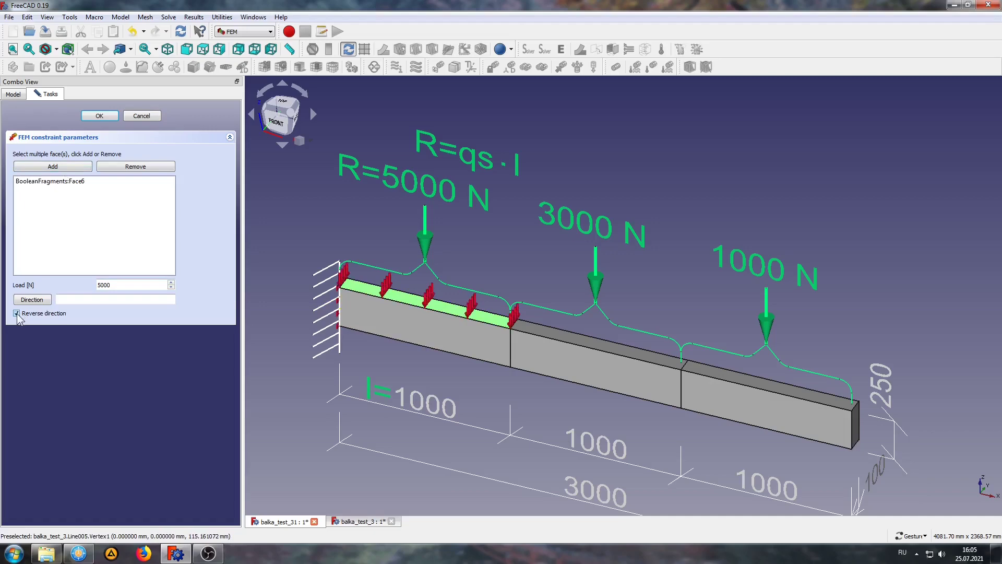
{"action": "scroll", "coordinate": [375, 321], "scroll_direction": "up", "scroll_amount": 2}
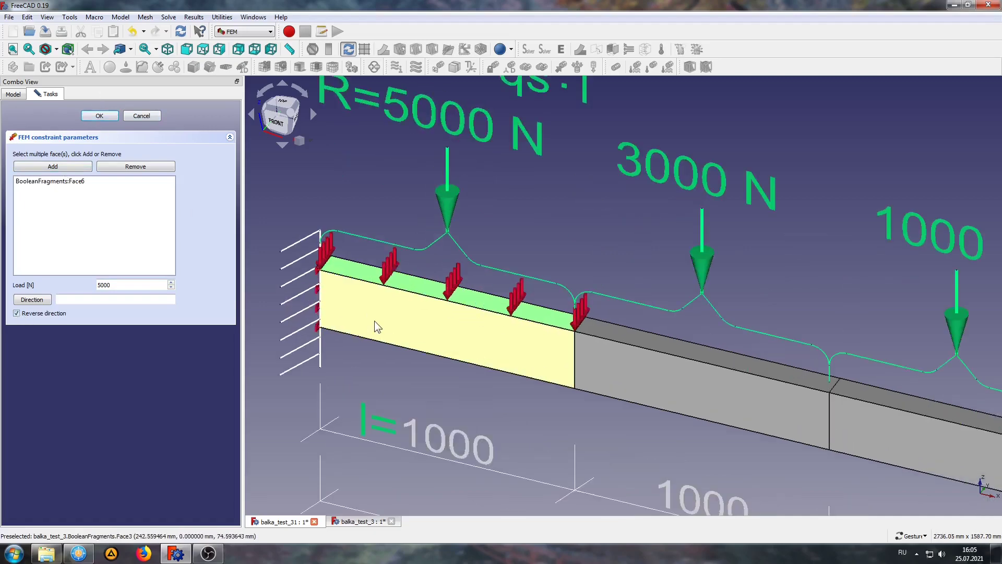
{"action": "scroll", "coordinate": [374, 320], "scroll_direction": "up", "scroll_amount": 2}
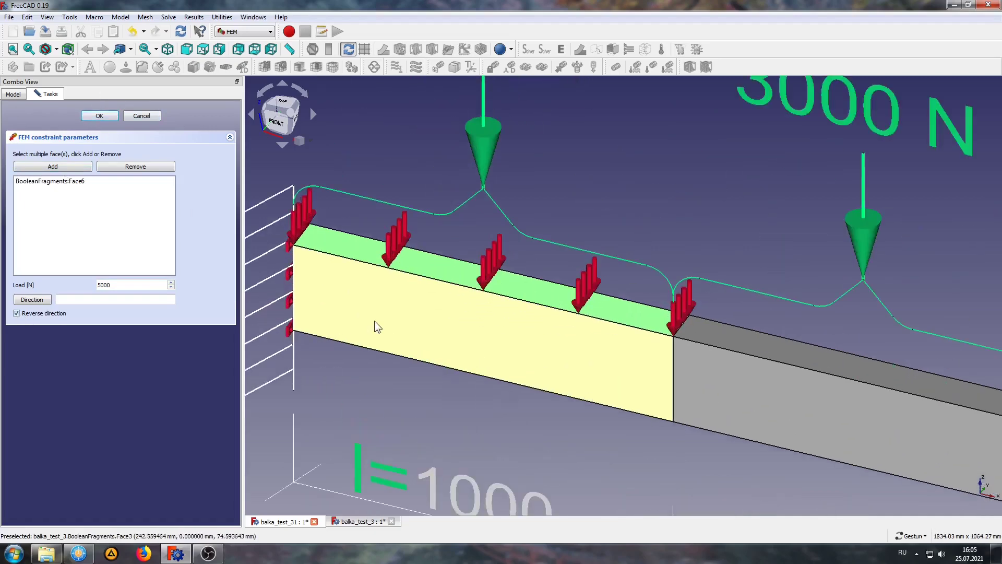
{"action": "left_click", "coordinate": [17, 313]}
{"action": "left_click", "coordinate": [17, 313]}
{"action": "scroll", "coordinate": [397, 387], "scroll_direction": "down", "scroll_amount": 3}
{"action": "scroll", "coordinate": [552, 252], "scroll_direction": "up", "scroll_amount": 1}
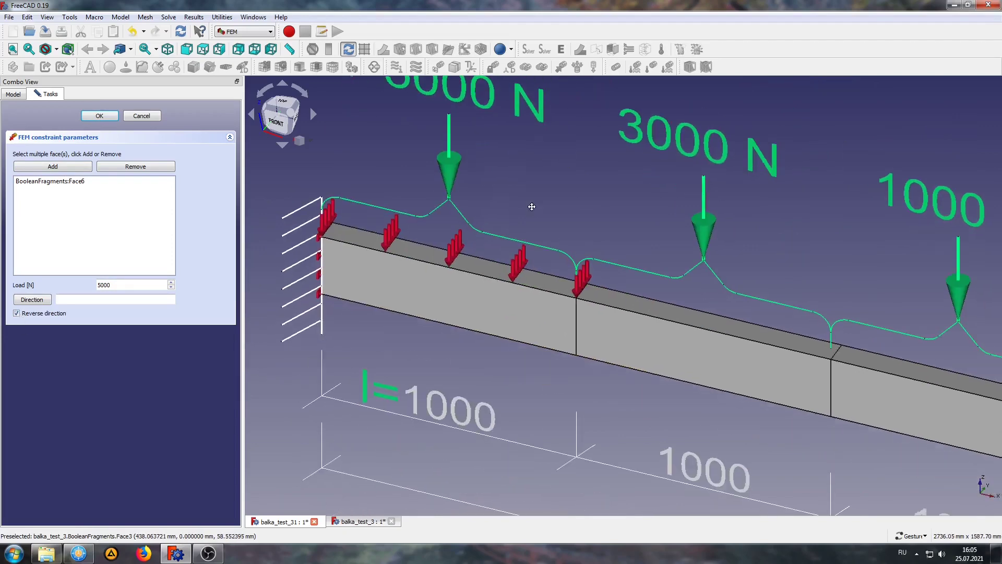
{"action": "left_click", "coordinate": [86, 120]}
{"action": "scroll", "coordinate": [574, 250], "scroll_direction": "down", "scroll_amount": 3}
Step: Apply a reversed 3000 N force to the middle segment's top face (Face11)
{"action": "scroll", "coordinate": [596, 308], "scroll_direction": "up", "scroll_amount": 4}
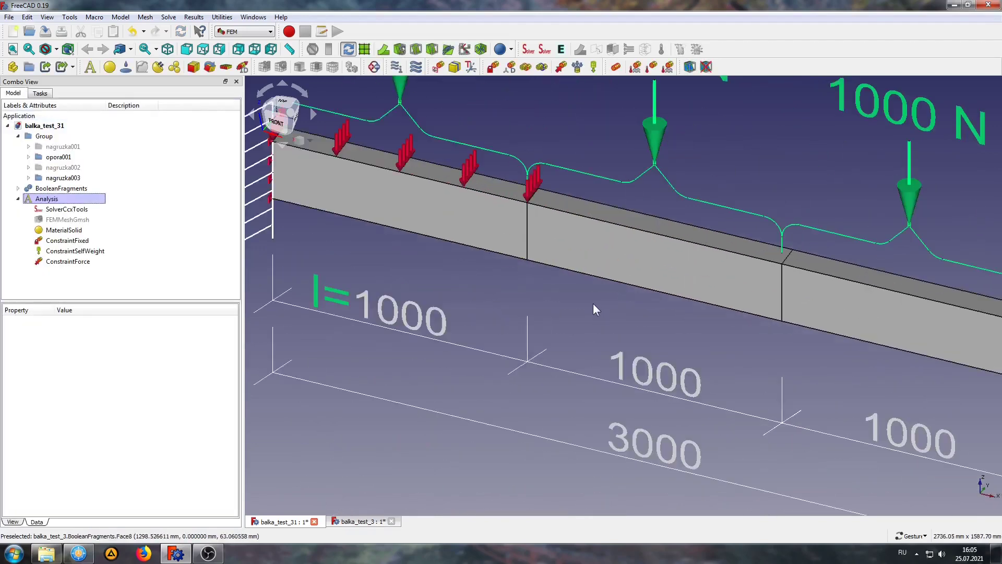
{"action": "scroll", "coordinate": [593, 309], "scroll_direction": "down", "scroll_amount": 3}
{"action": "scroll", "coordinate": [509, 355], "scroll_direction": "up", "scroll_amount": 2}
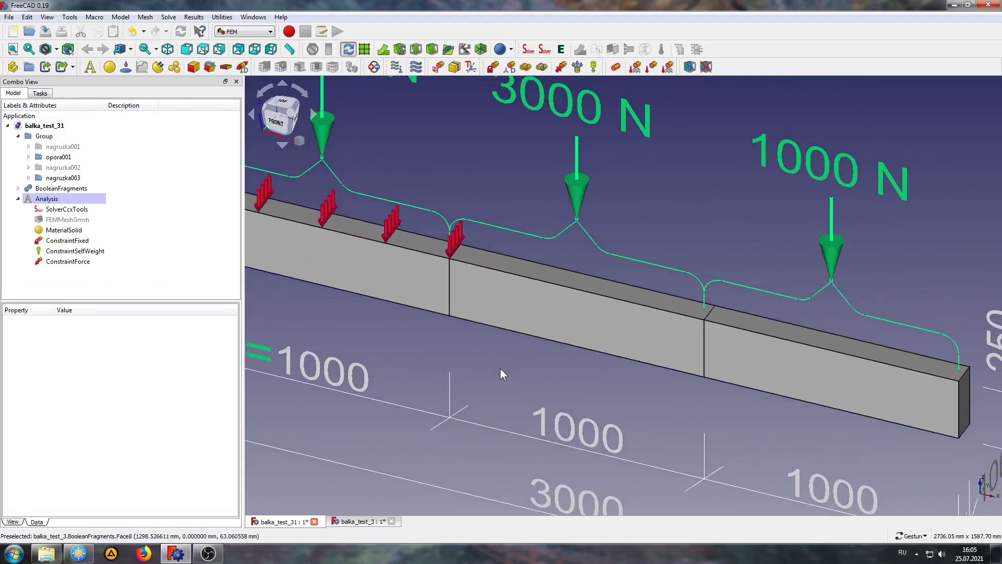
{"action": "right_click_drag", "start_coordinate": [500, 368], "coordinate": [464, 393]}
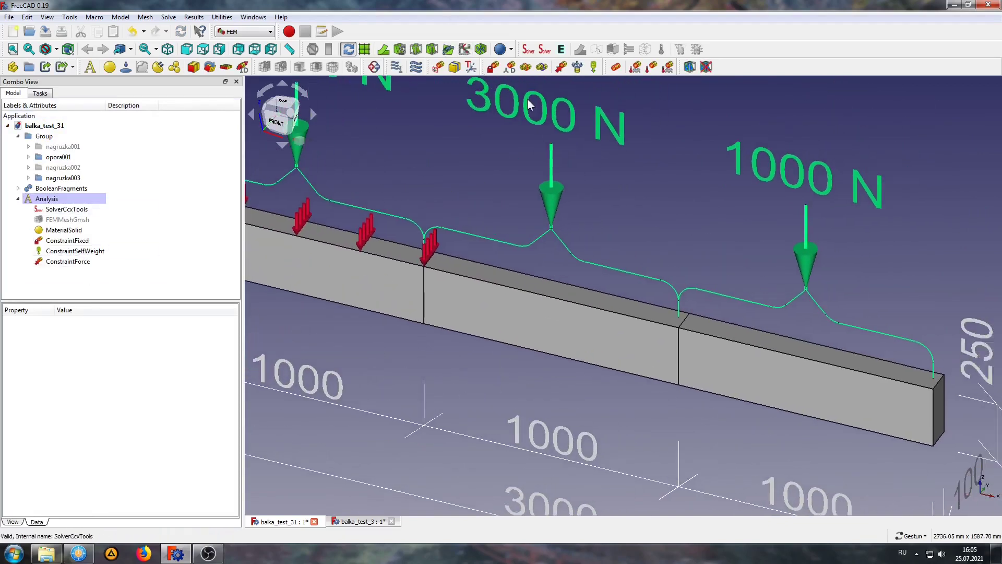
{"action": "left_click", "coordinate": [560, 66]}
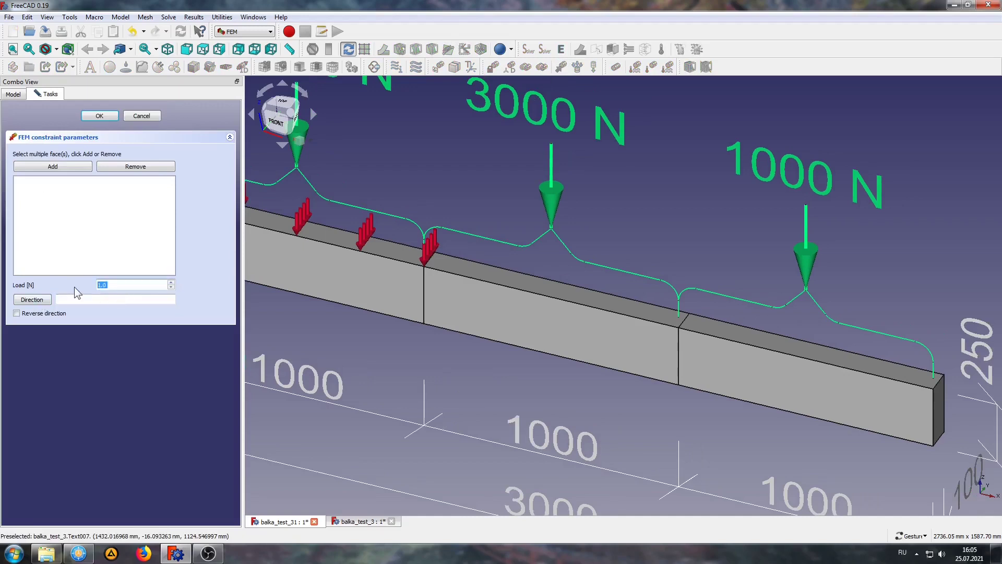
{"action": "type", "text": "3000"}
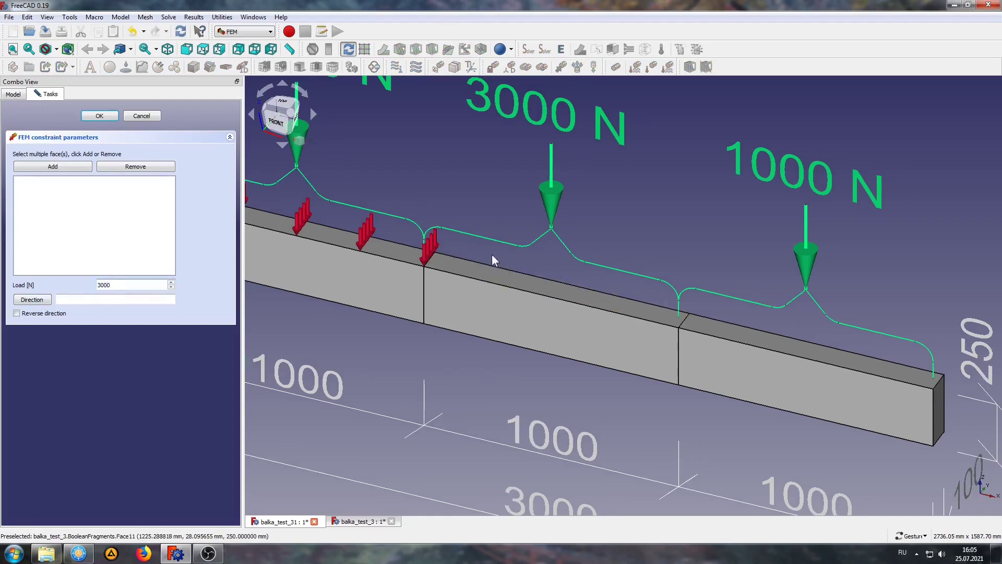
{"action": "left_click", "coordinate": [471, 268]}
{"action": "left_click", "coordinate": [69, 167]}
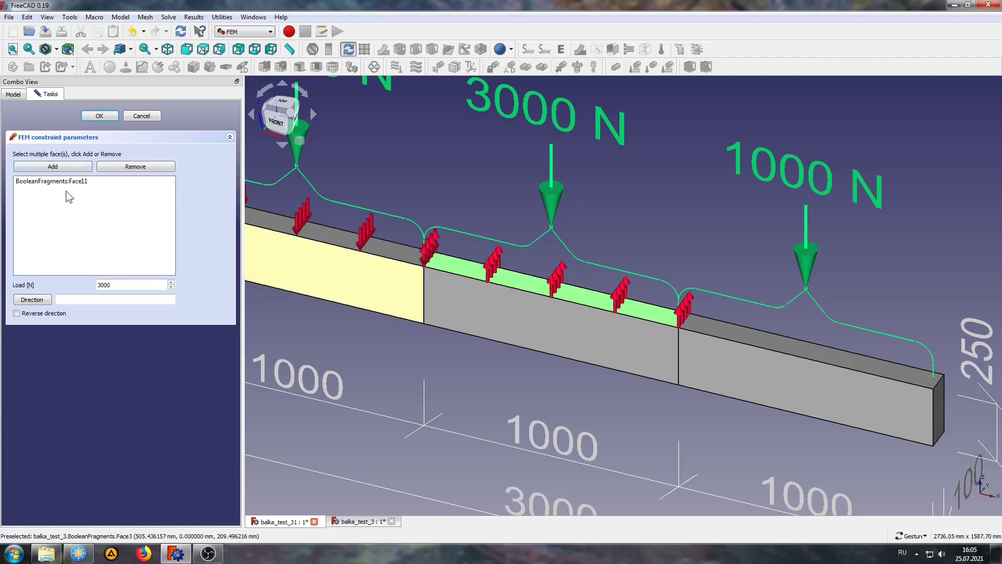
{"action": "left_click", "coordinate": [17, 313]}
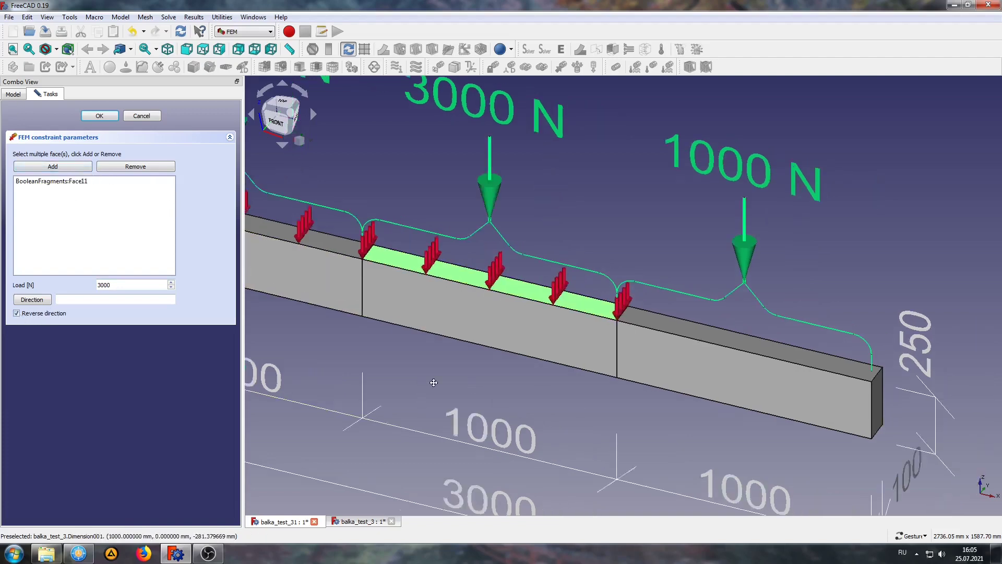
{"action": "key", "text": "Right"}
{"action": "key", "text": "Right"}
{"action": "key", "text": "Right"}
{"action": "left_click", "coordinate": [543, 311]}
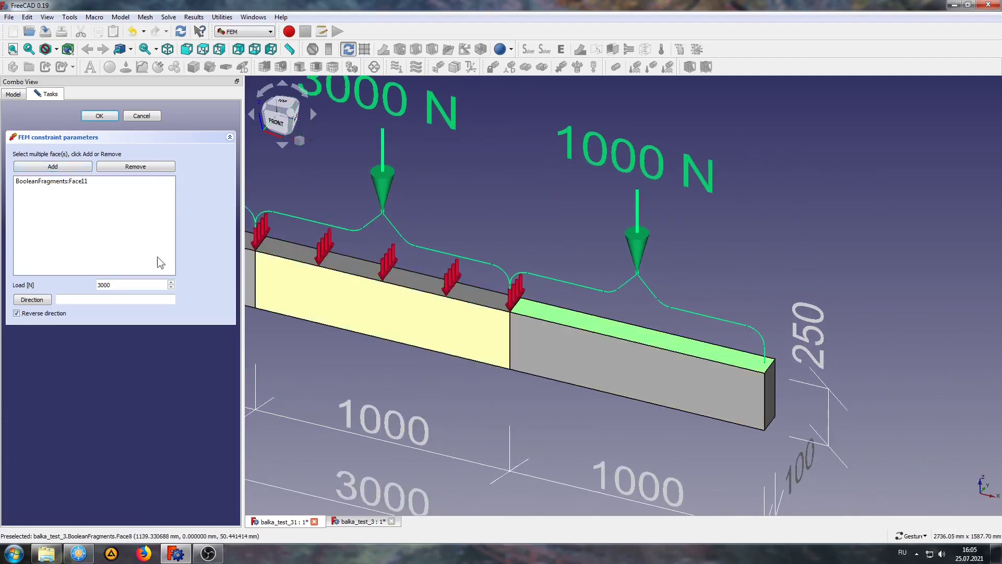
{"action": "left_click", "coordinate": [101, 115]}
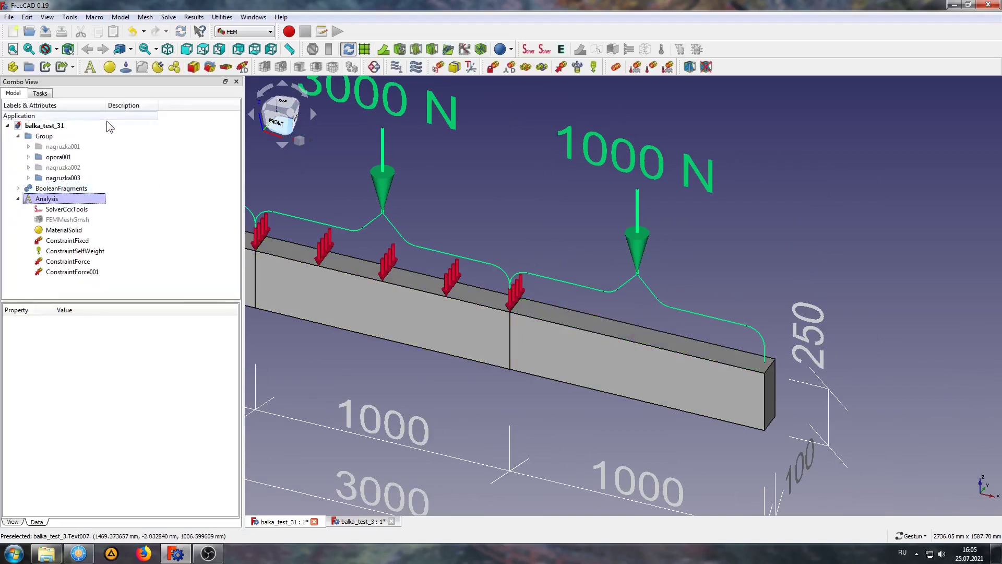
Step: Create a reversed 1000 N force on the right segment's top face (Face16)
{"action": "left_click", "coordinate": [561, 67]}
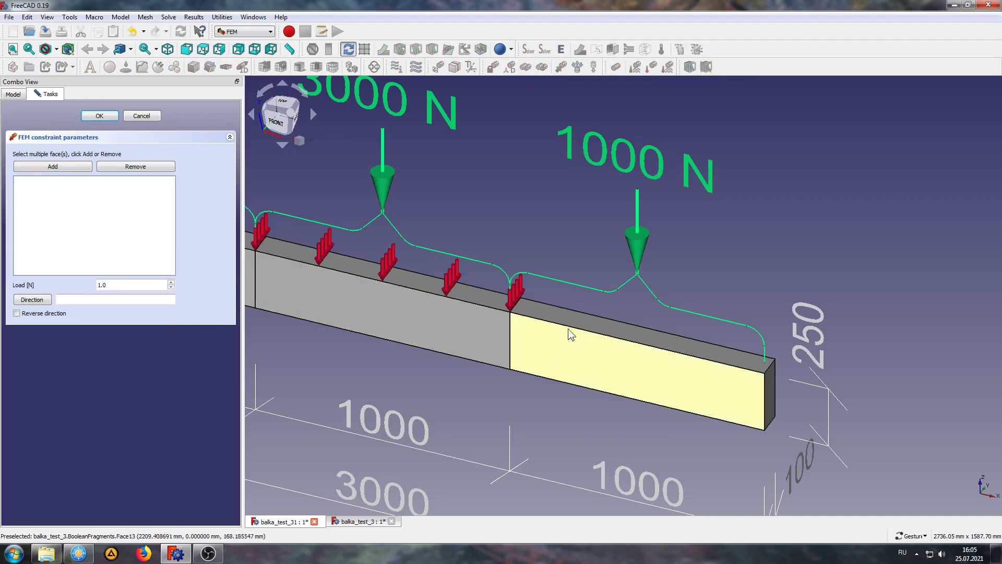
{"action": "left_click", "coordinate": [558, 320]}
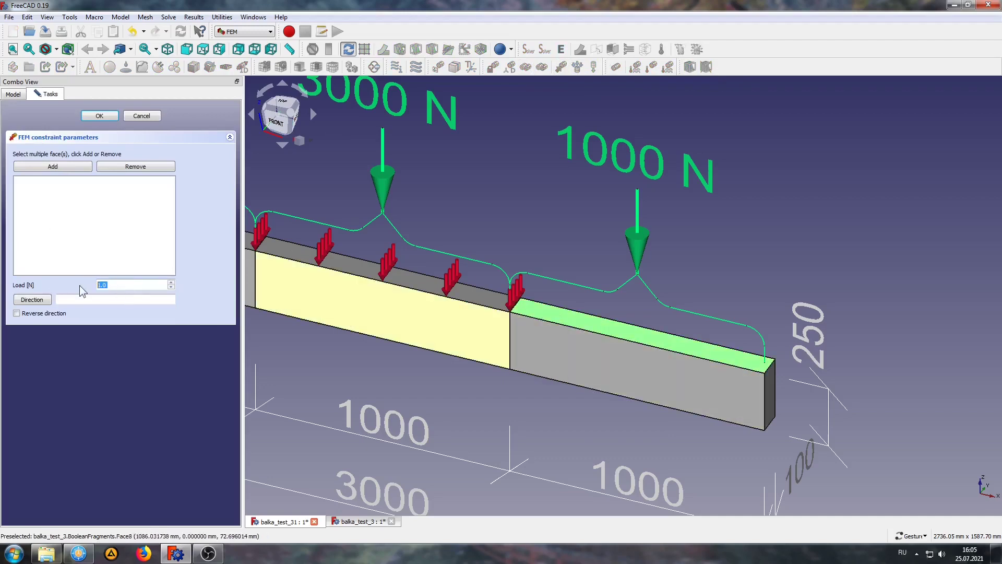
{"action": "type", "text": "00"}
{"action": "left_click", "coordinate": [59, 164]}
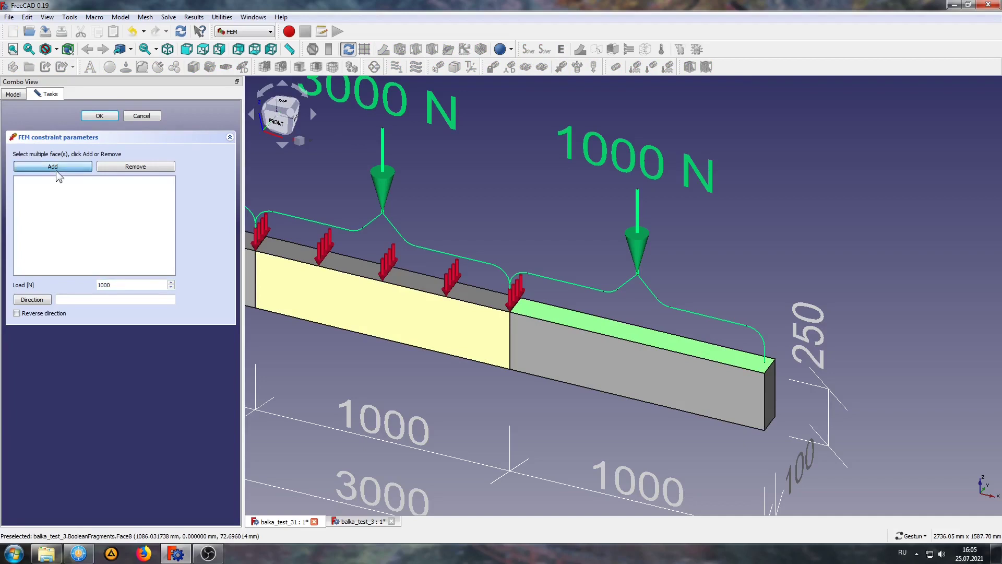
{"action": "left_click", "coordinate": [23, 314]}
{"action": "scroll", "coordinate": [593, 408], "scroll_direction": "up", "scroll_amount": 2}
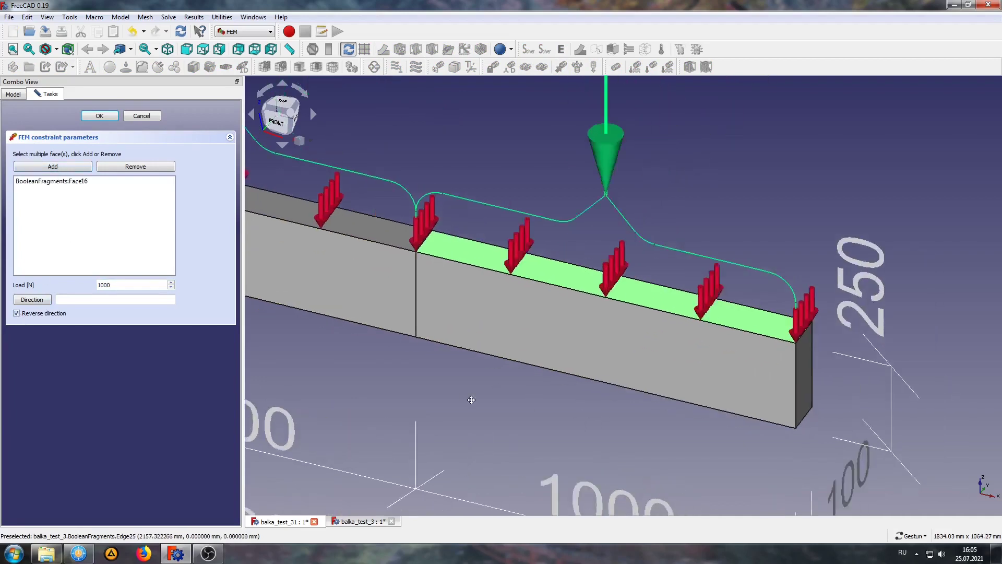
{"action": "right_click_drag", "start_coordinate": [471, 399], "coordinate": [317, 351]}
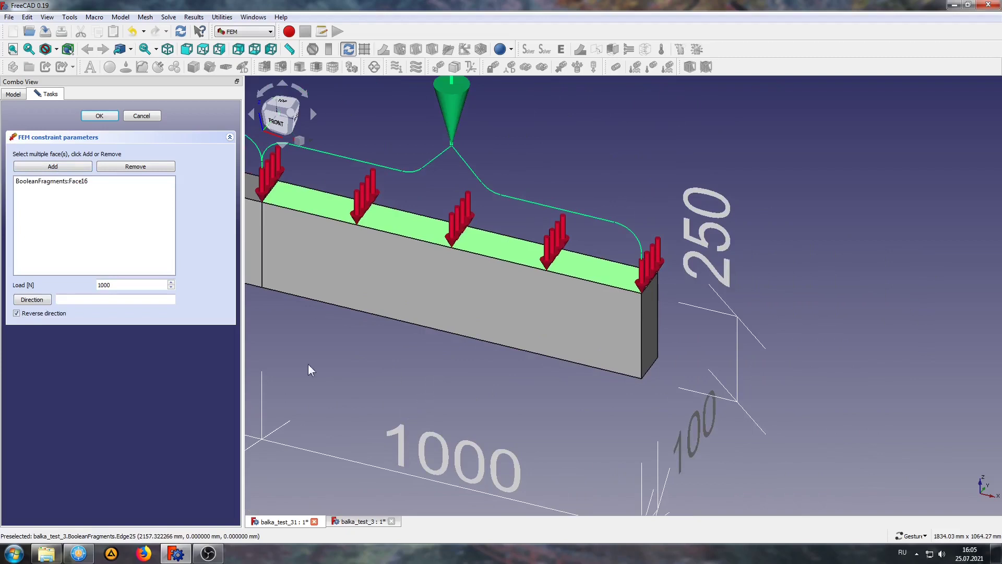
{"action": "right_click_drag", "start_coordinate": [347, 392], "coordinate": [595, 423]}
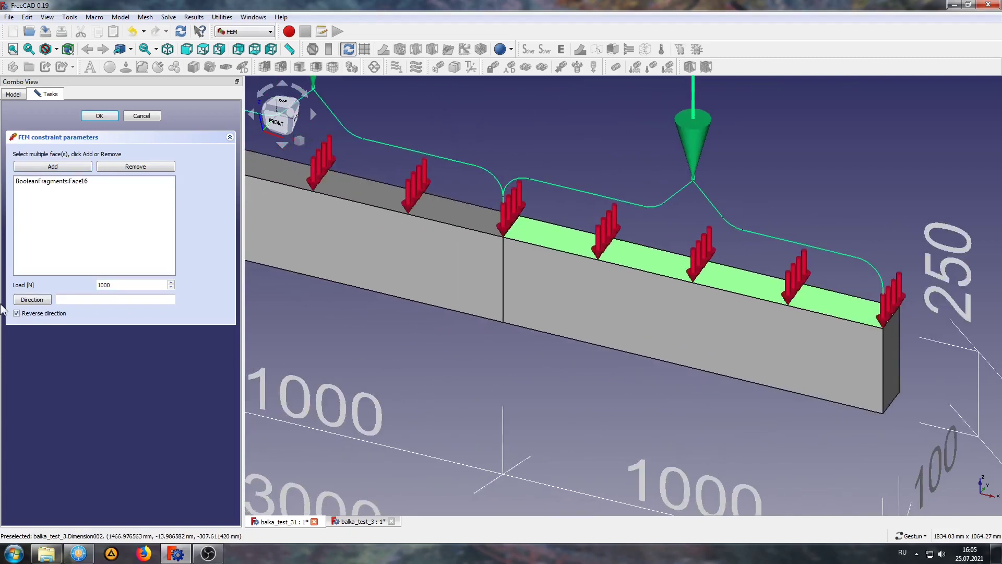
Step: Direct the 1000 N force along a vertical beam edge and confirm it
{"action": "left_click", "coordinate": [39, 303]}
{"action": "left_click", "coordinate": [502, 269]}
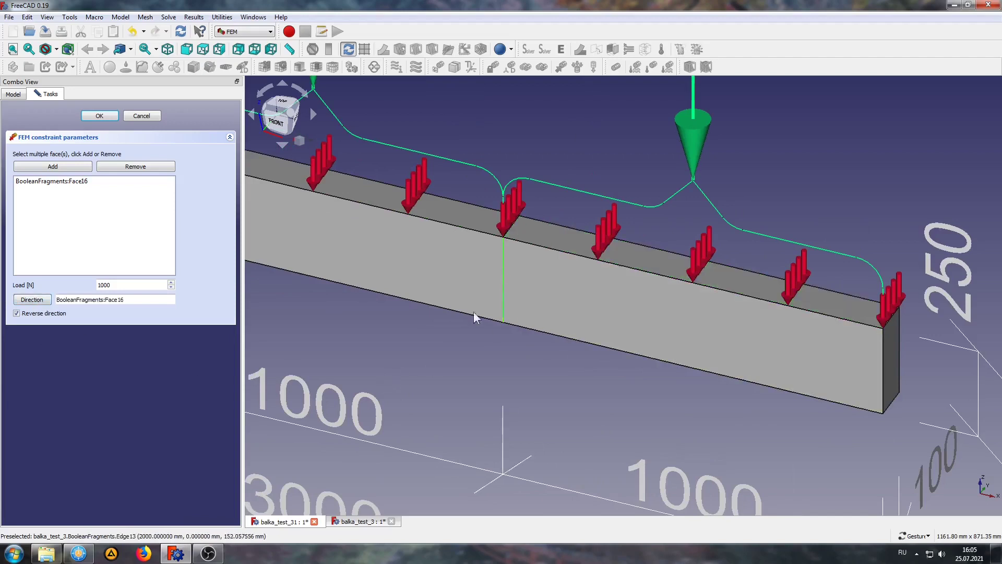
{"action": "left_click", "coordinate": [39, 304]}
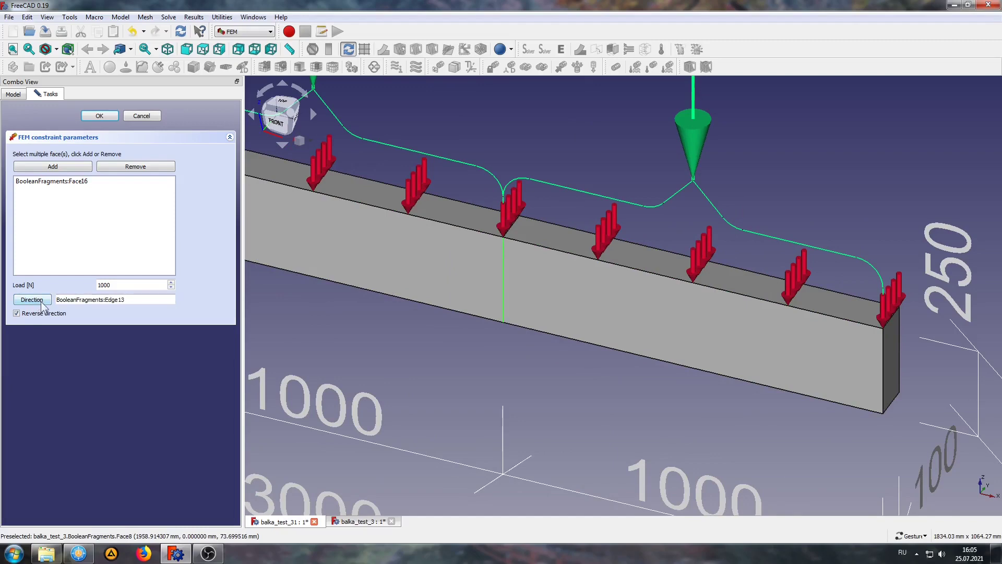
{"action": "left_click", "coordinate": [409, 321]}
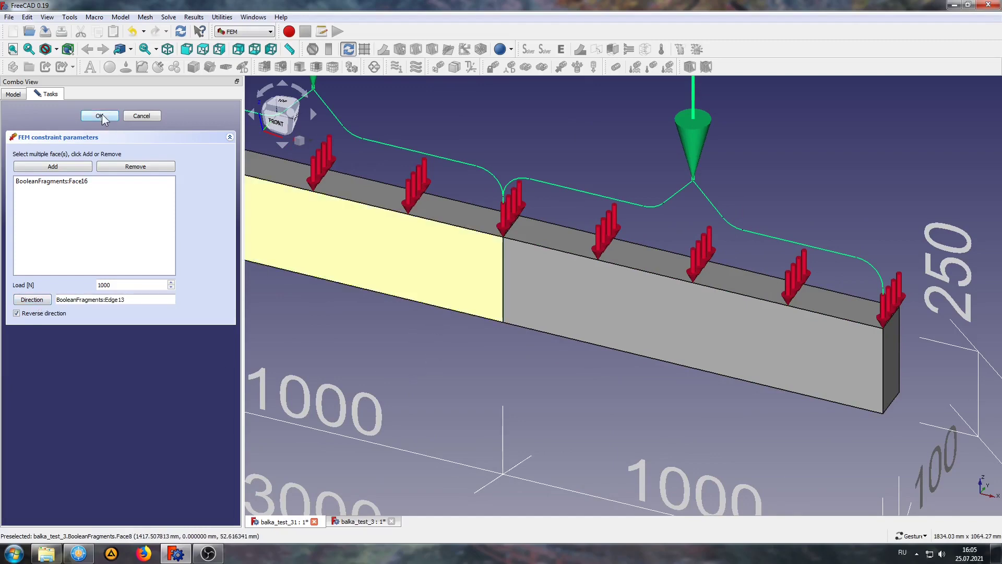
{"action": "left_click", "coordinate": [99, 116]}
{"action": "scroll", "coordinate": [575, 274], "scroll_direction": "down", "scroll_amount": 3}
{"action": "scroll", "coordinate": [575, 274], "scroll_direction": "down", "scroll_amount": 3}
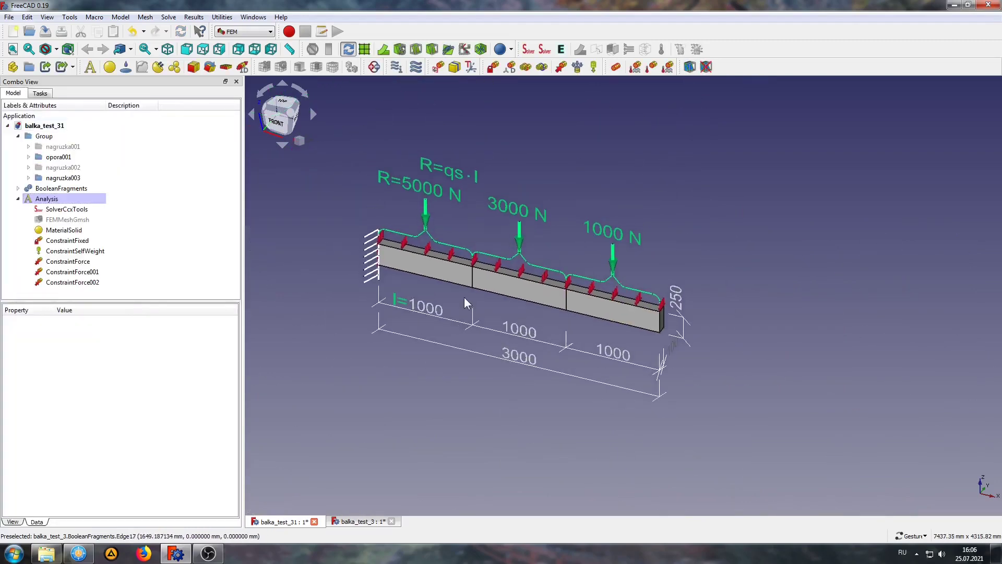
Step: Write the CalculiX input file and run the static solve until it finishes without error
{"action": "scroll", "coordinate": [465, 302], "scroll_direction": "up", "scroll_amount": 2}
{"action": "right_click_drag", "start_coordinate": [465, 302], "coordinate": [465, 353]}
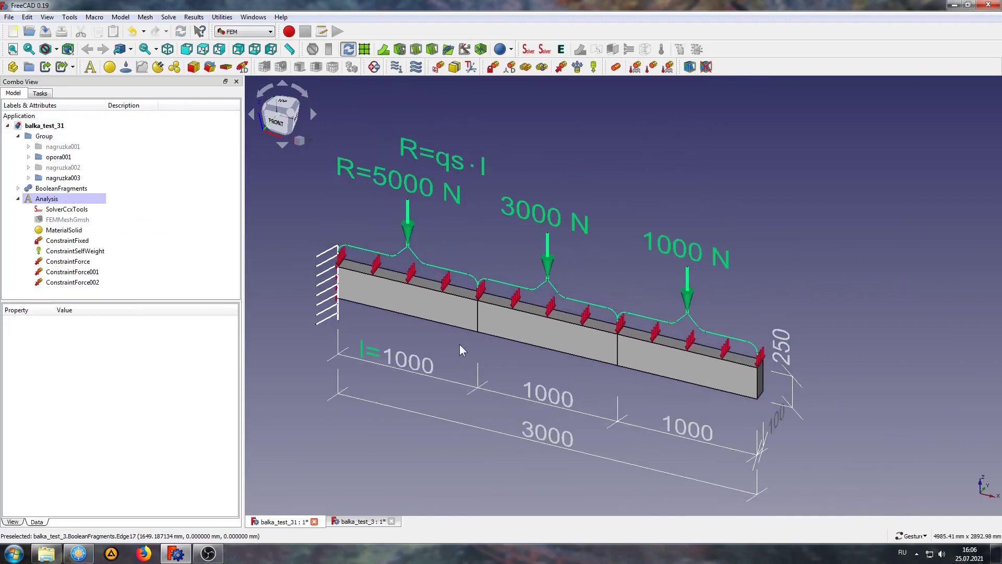
{"action": "double_click", "coordinate": [52, 208]}
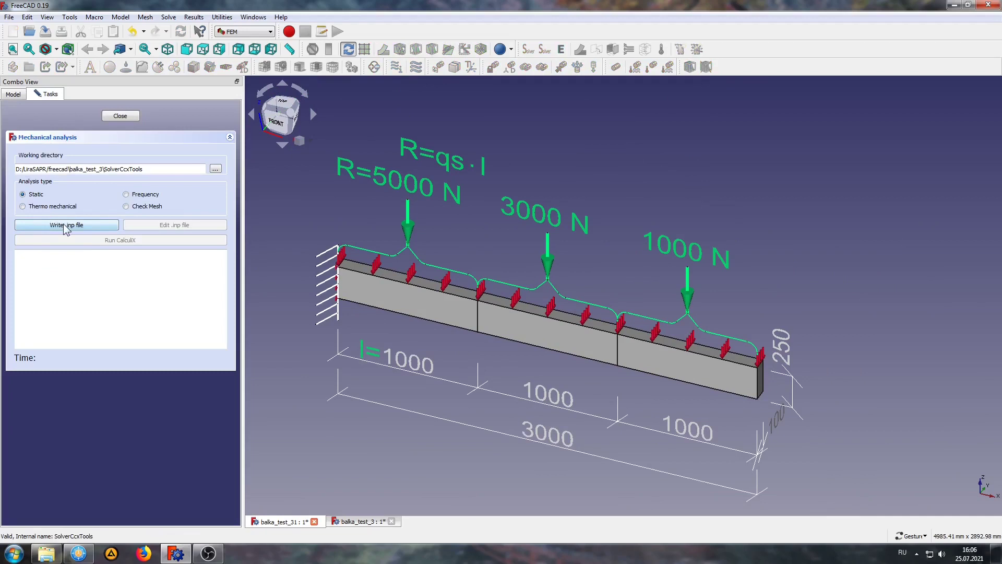
{"action": "left_click", "coordinate": [65, 226]}
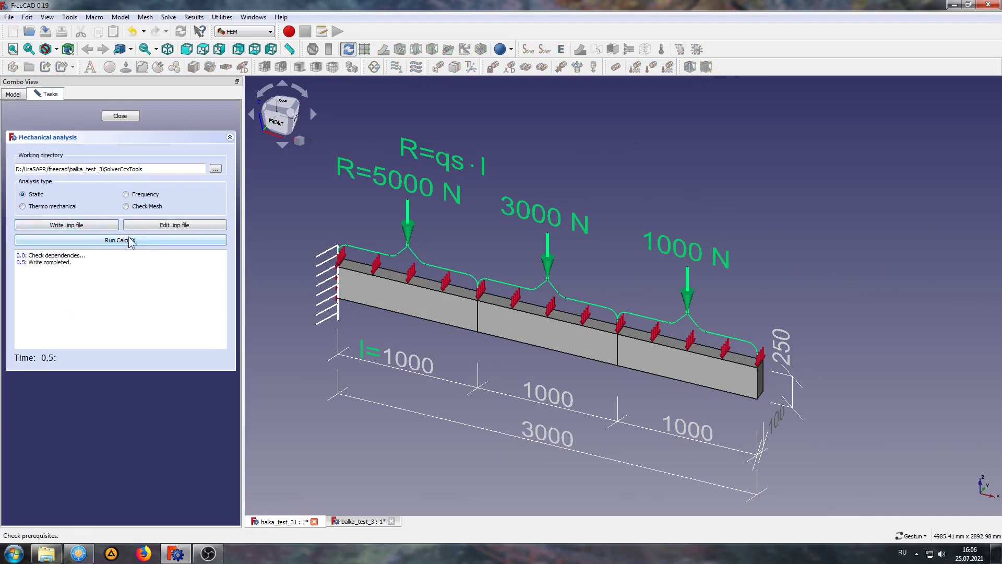
{"action": "left_click", "coordinate": [125, 244]}
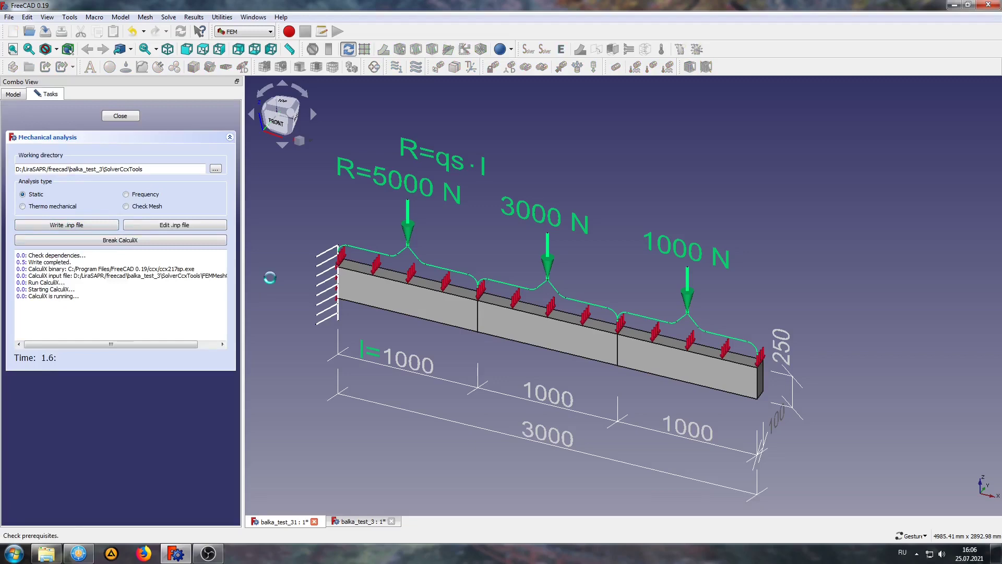
{"action": "right_click_drag", "start_coordinate": [270, 278], "coordinate": [306, 267]}
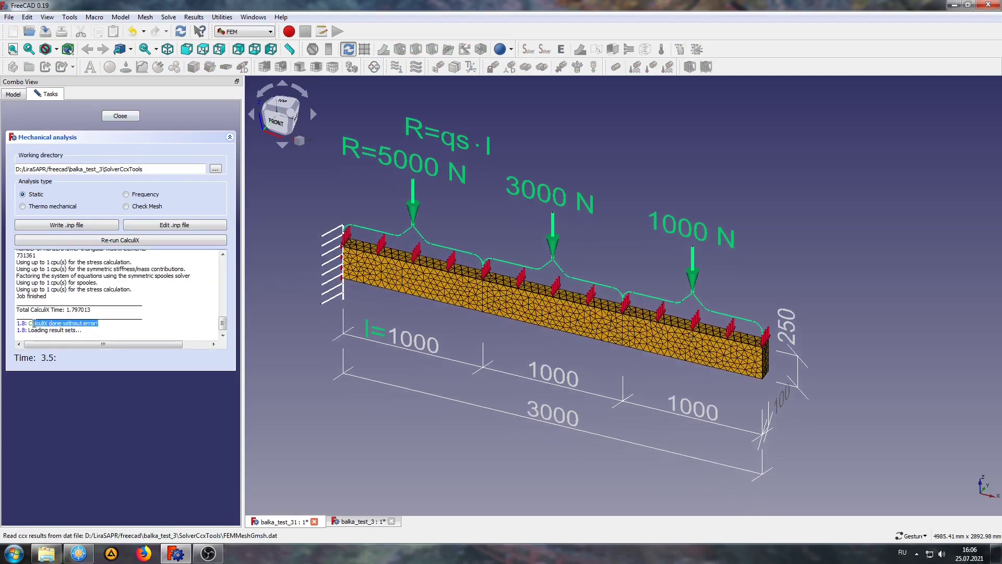
{"action": "left_click_drag", "start_coordinate": [98, 323], "coordinate": [17, 323]}
{"action": "left_click", "coordinate": [125, 117]}
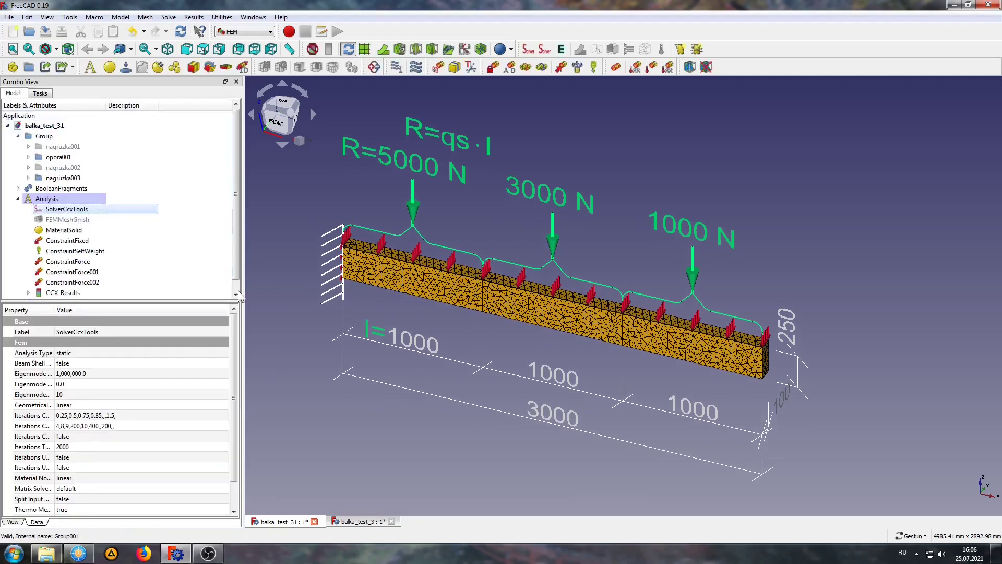
{"action": "left_click", "coordinate": [57, 284]}
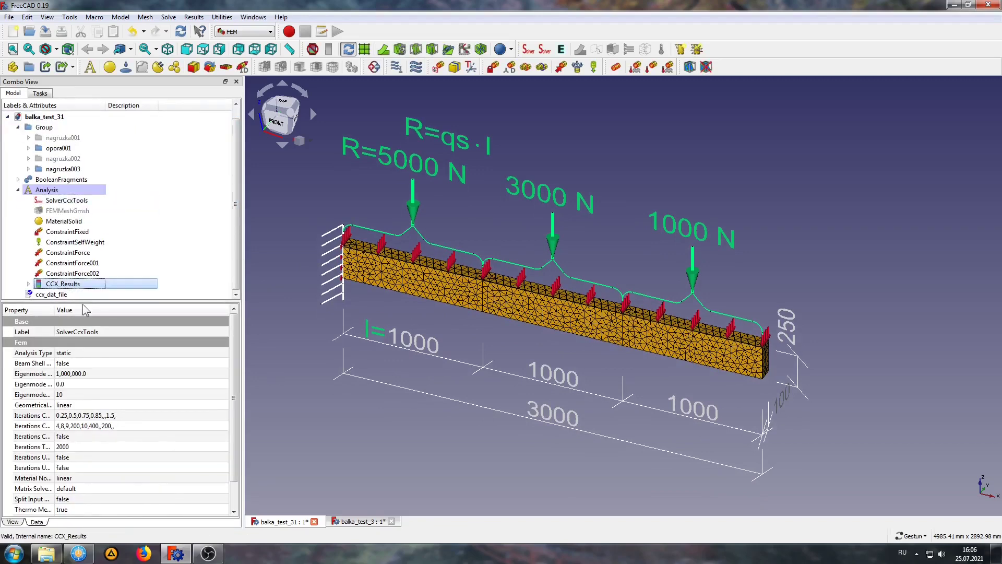
{"action": "left_click", "coordinate": [40, 295]}
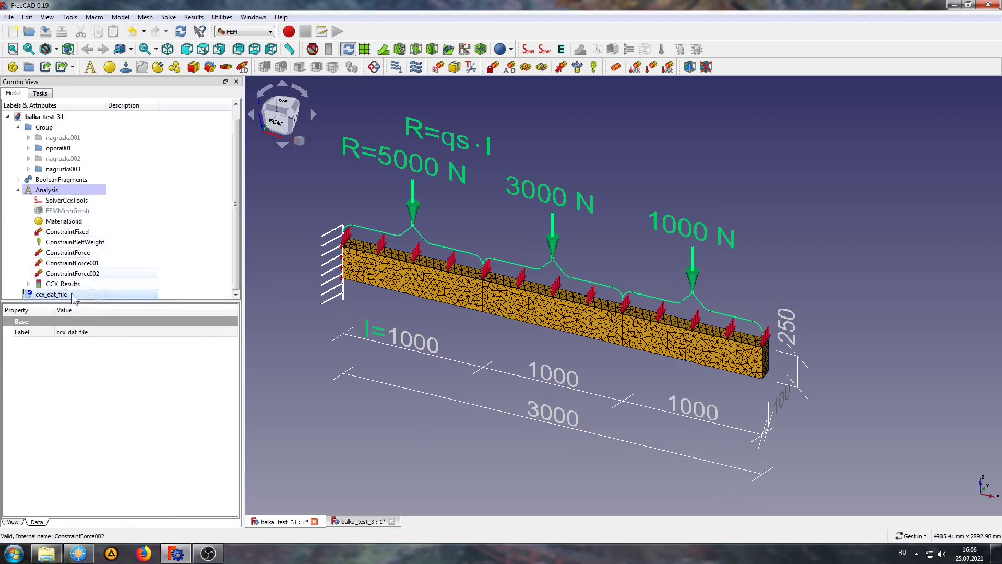
{"action": "double_click", "coordinate": [46, 295]}
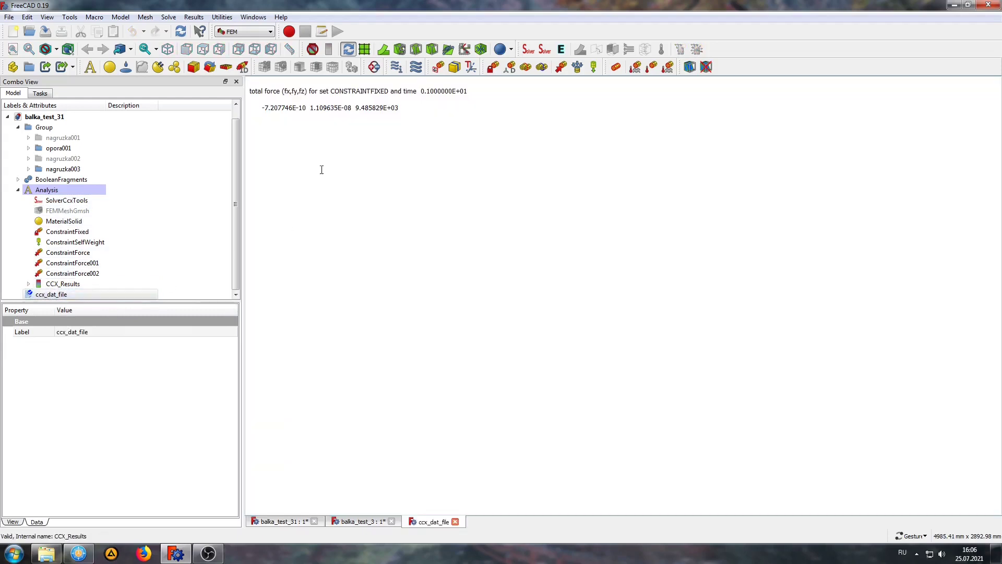
{"action": "left_click_drag", "start_coordinate": [265, 108], "coordinate": [417, 110]}
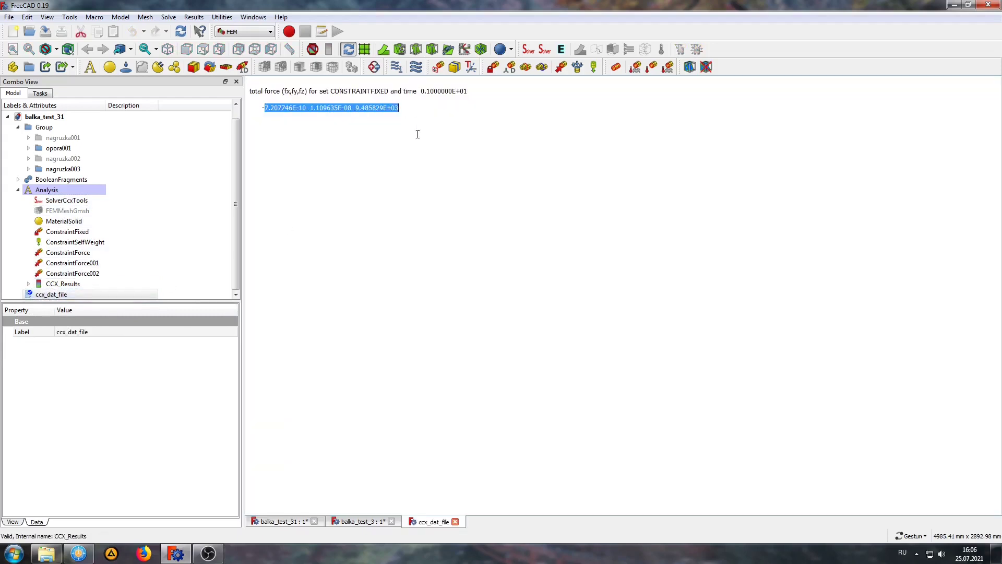
{"action": "left_click", "coordinate": [367, 107]}
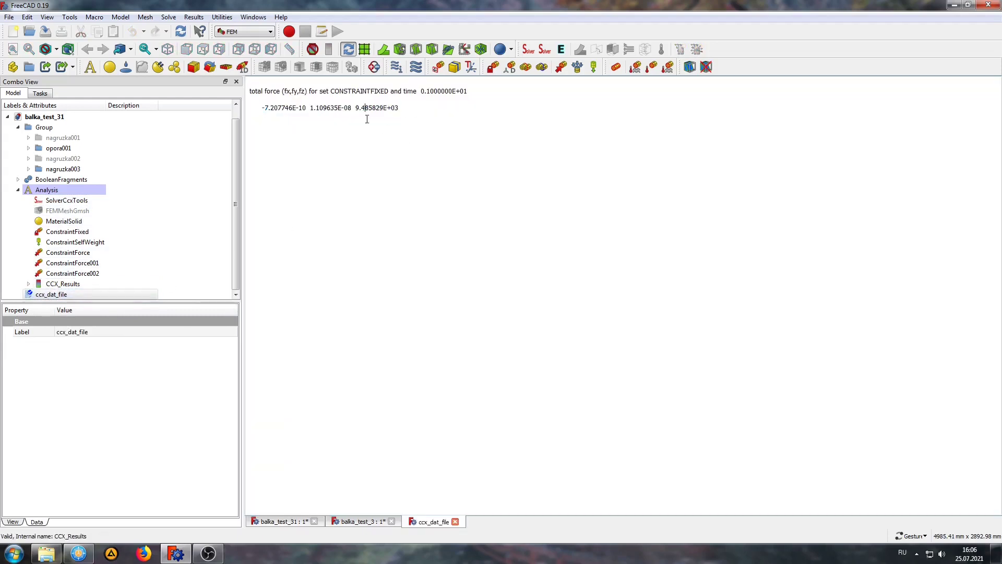
{"action": "left_click", "coordinate": [455, 522]}
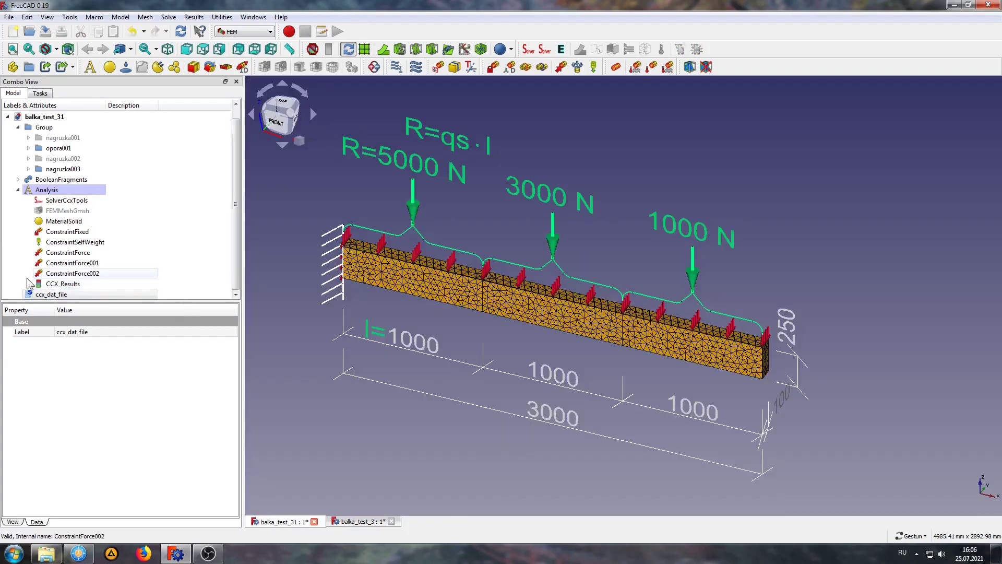
Step: Colour CCX_Results by displacement (magnitude, X, Y, Z), von Mises and max principal stress
{"action": "double_click", "coordinate": [60, 284]}
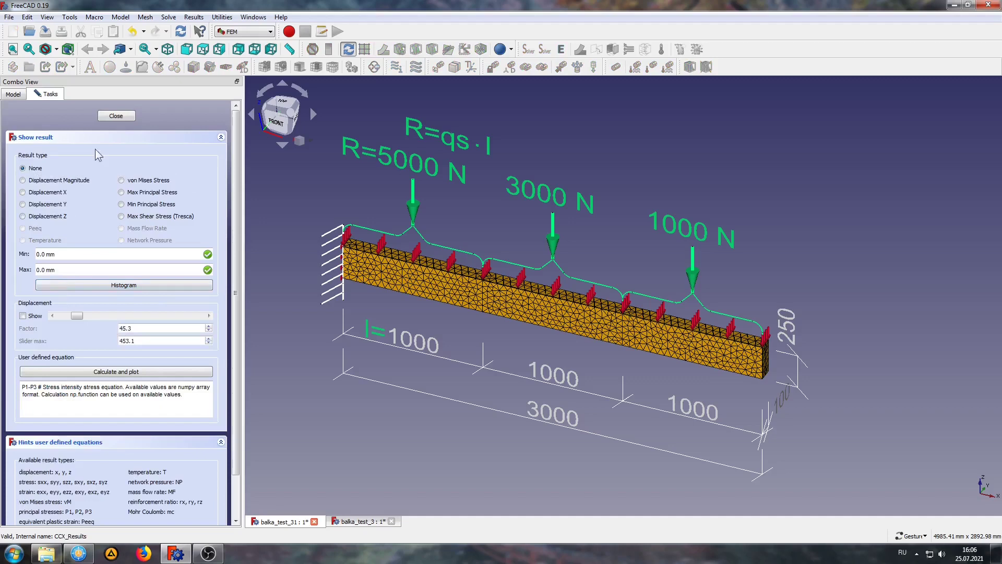
{"action": "left_click", "coordinate": [32, 180]}
{"action": "left_click", "coordinate": [36, 194]}
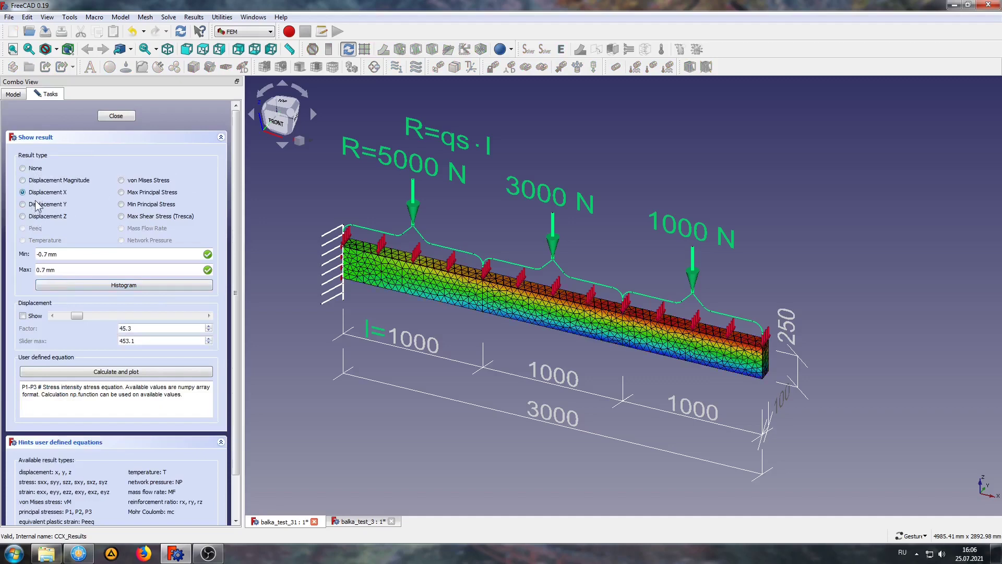
{"action": "key", "text": "Down"}
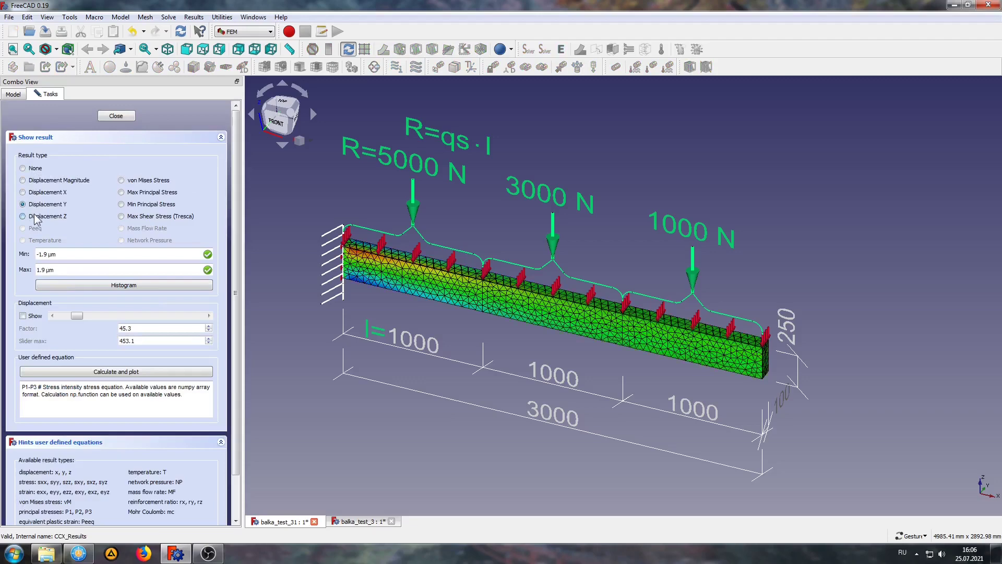
{"action": "left_click", "coordinate": [35, 216]}
{"action": "left_click", "coordinate": [22, 316]}
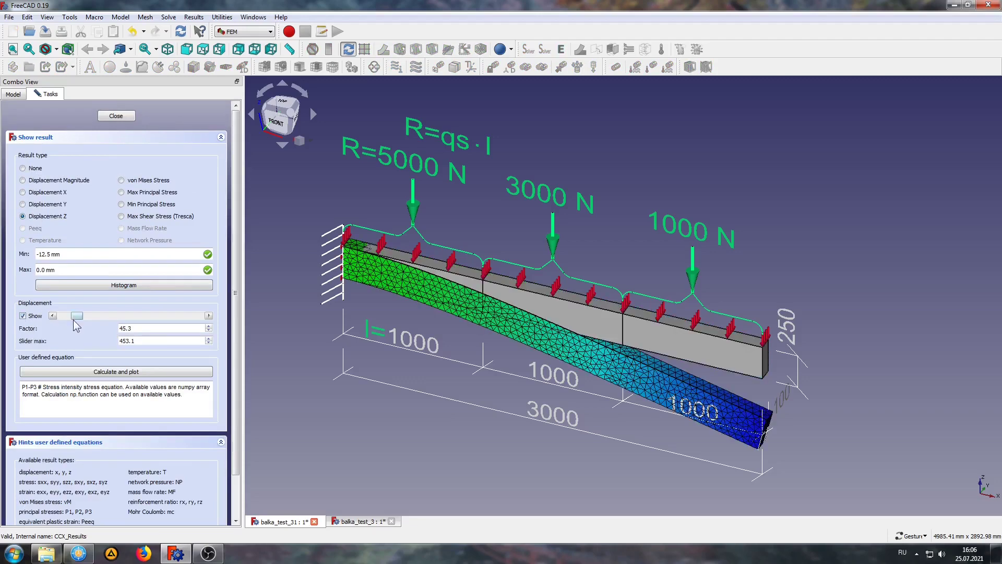
{"action": "left_click", "coordinate": [137, 181]}
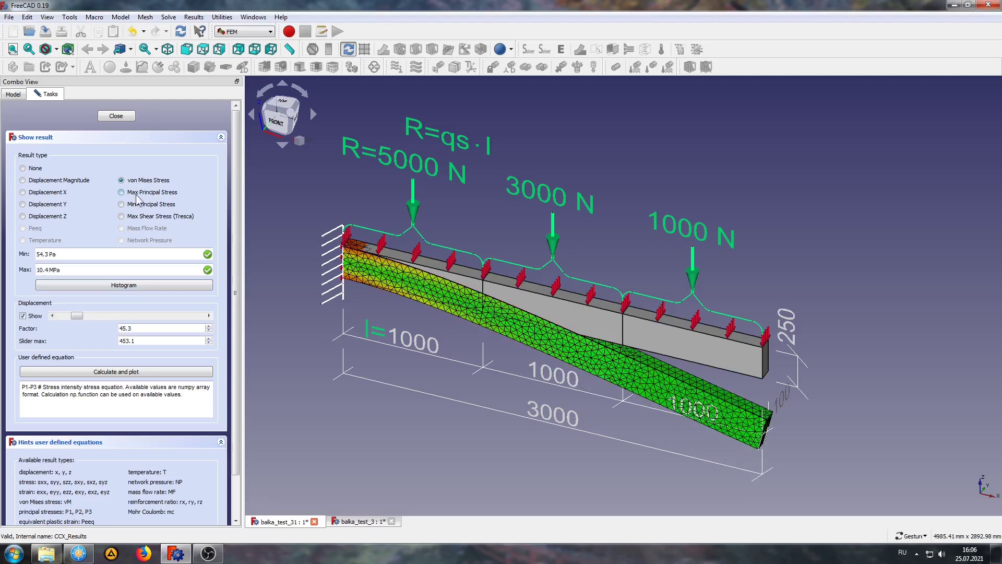
{"action": "left_click", "coordinate": [137, 195]}
{"action": "left_click_drag", "start_coordinate": [412, 418], "coordinate": [416, 405]}
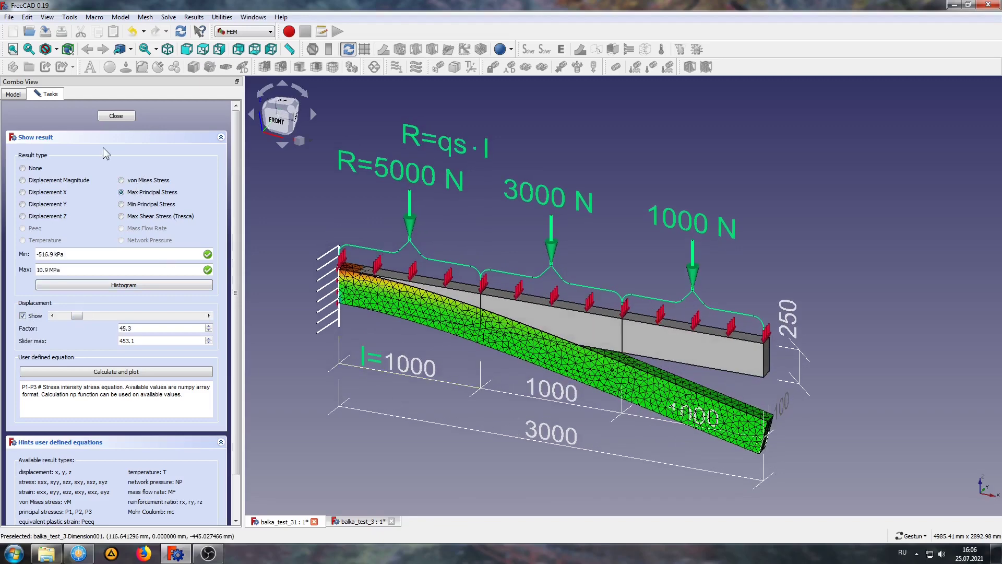
Step: Hide the dimension annotations group, BooleanFragments beam and Analysis constraints
{"action": "left_click", "coordinate": [13, 94]}
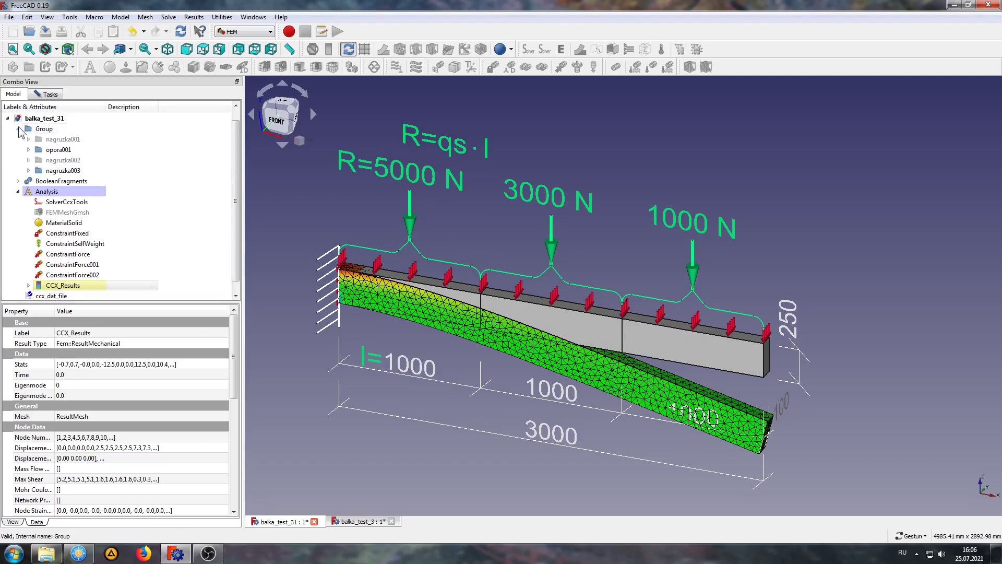
{"action": "left_click", "coordinate": [43, 138]}
{"action": "key", "text": "space"}
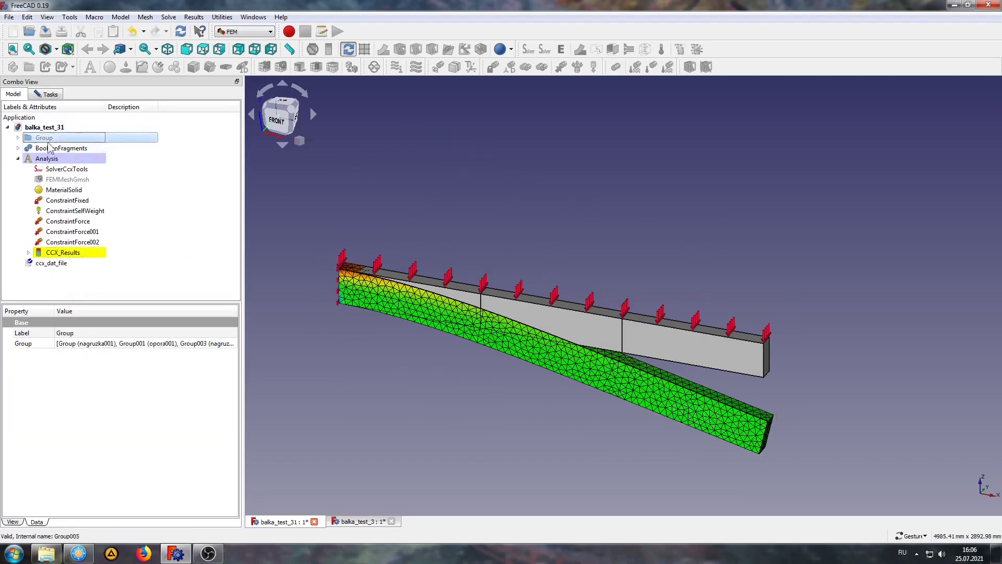
{"action": "left_click", "coordinate": [73, 149]}
{"action": "key", "text": "space"}
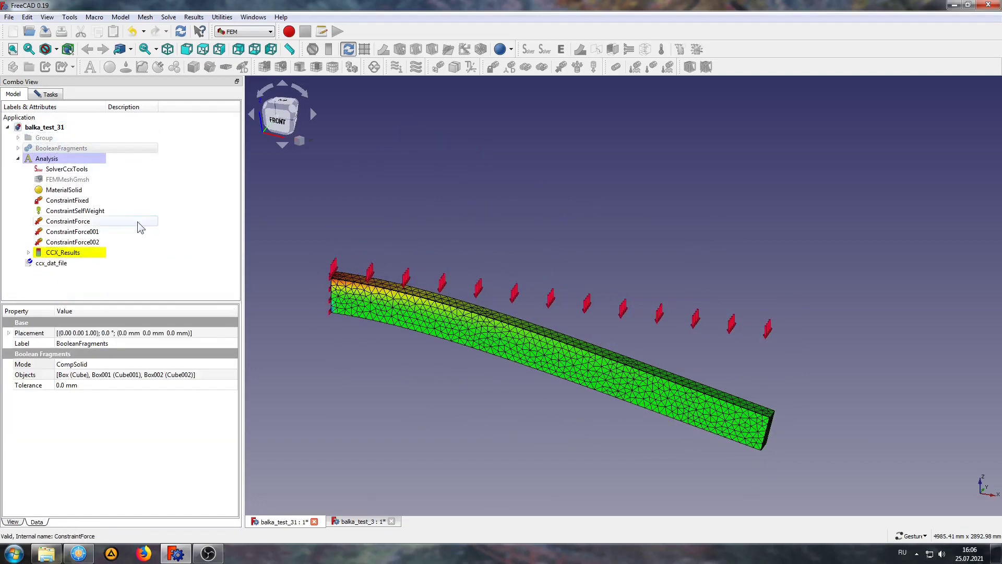
{"action": "left_click", "coordinate": [47, 159]}
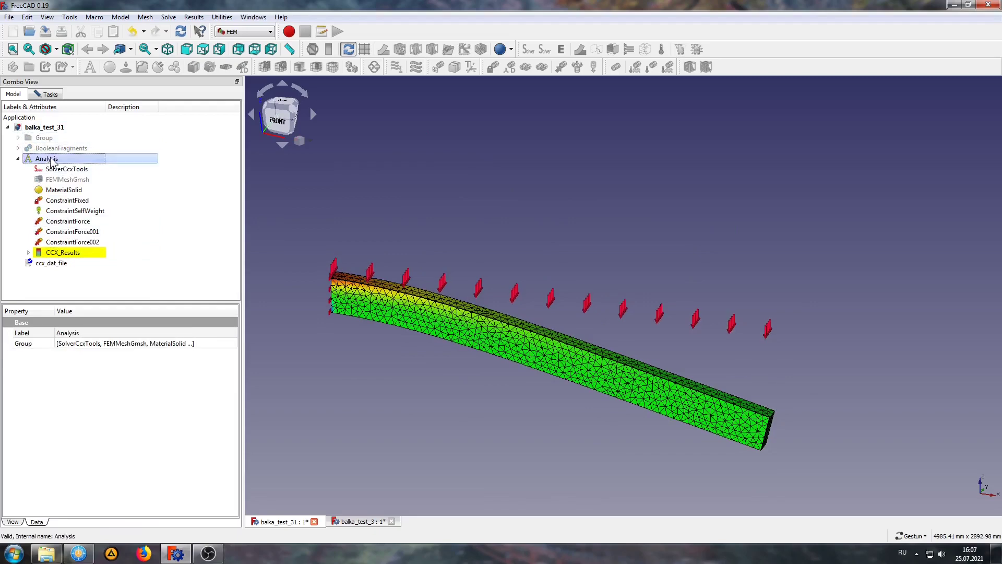
{"action": "key", "text": "space"}
Step: Show Max Shear Stress (Tresca), peaking at 5194.0 kPa, then close the result panel
{"action": "left_click", "coordinate": [46, 94]}
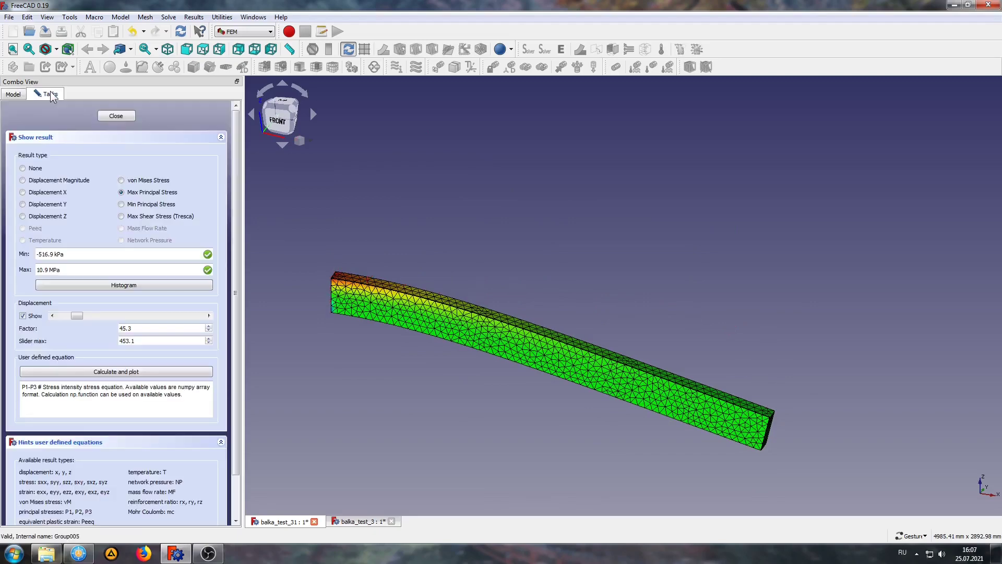
{"action": "left_click", "coordinate": [166, 218]}
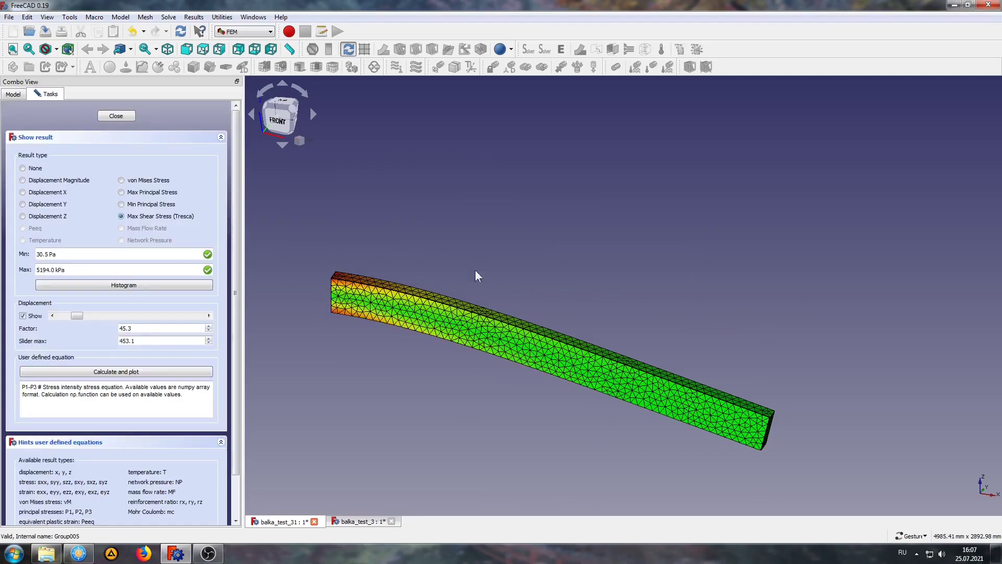
{"action": "left_click", "coordinate": [116, 116]}
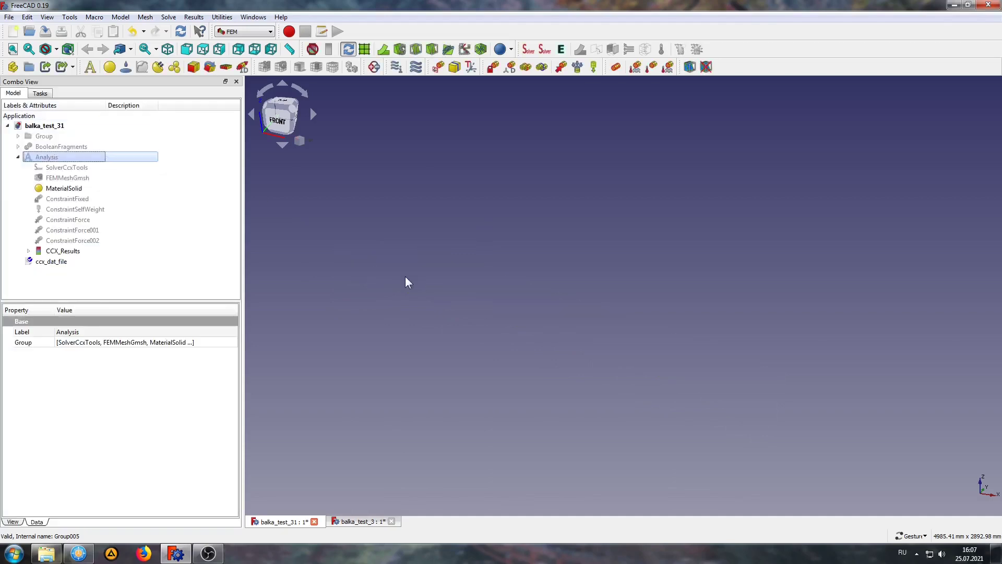
{"action": "left_click", "coordinate": [42, 251]}
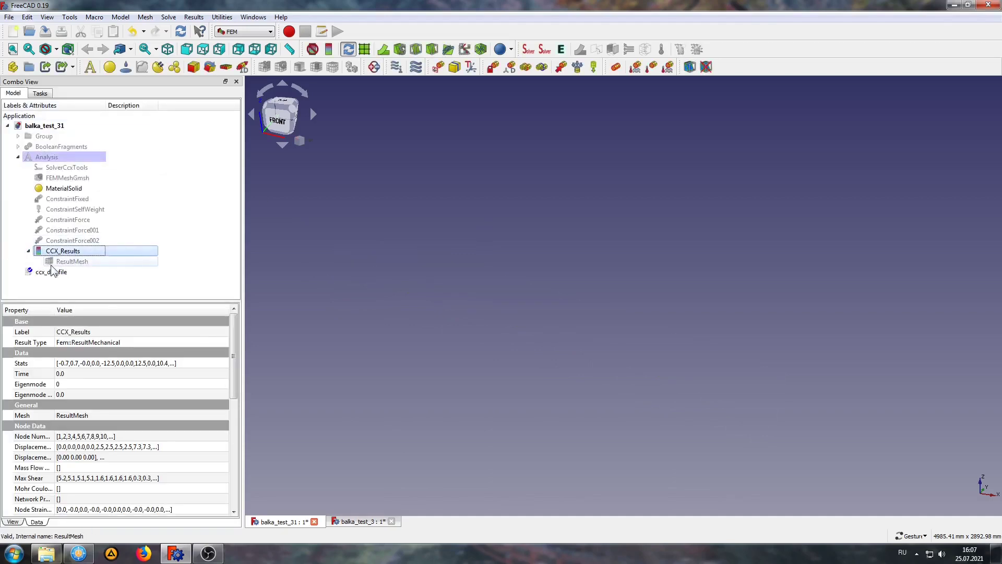
Step: Show the ResultMesh and create a result pipeline from the CCX_Results object
{"action": "left_click", "coordinate": [62, 262]}
{"action": "key", "text": "space"}
{"action": "left_click", "coordinate": [394, 348]}
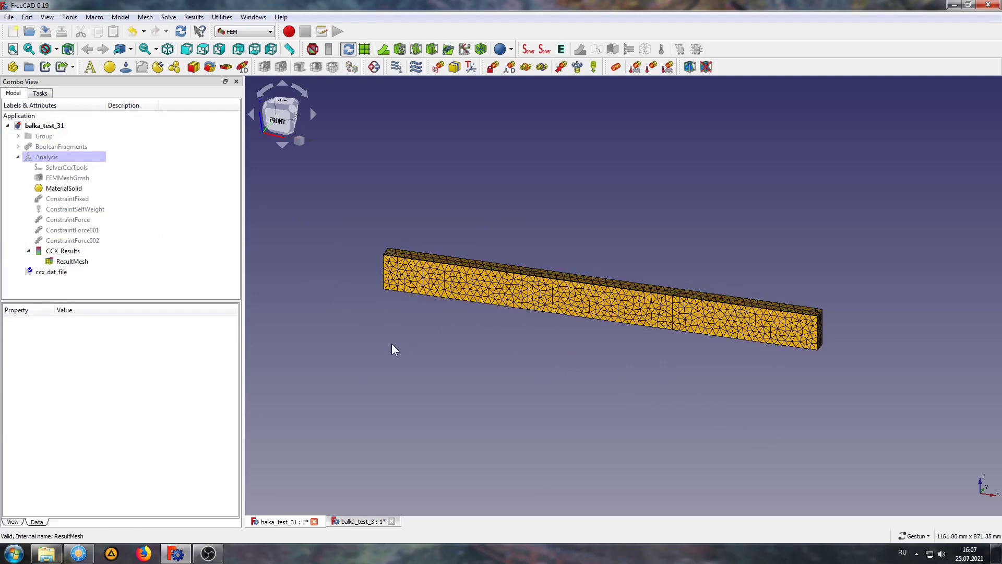
{"action": "left_click", "coordinate": [365, 49]}
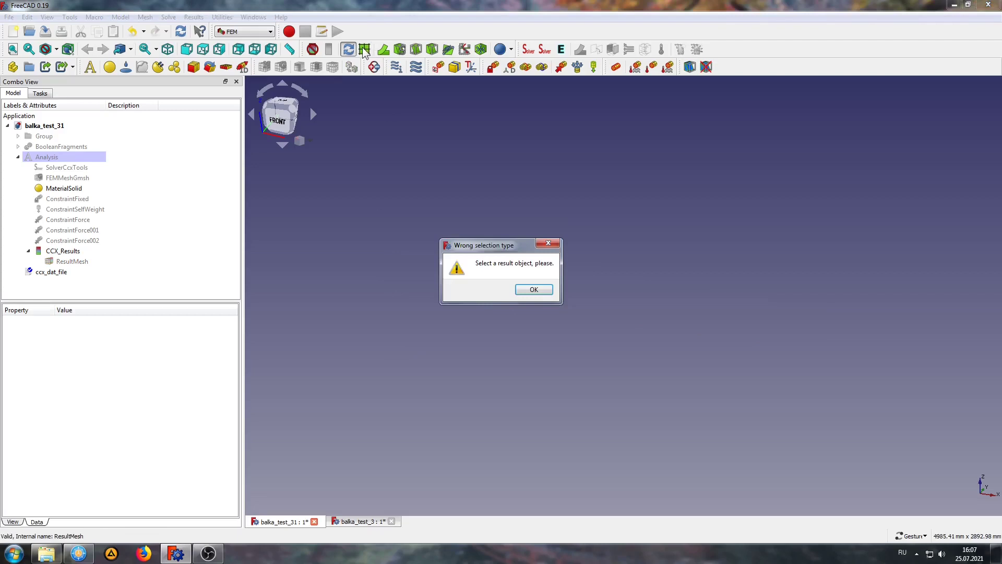
{"action": "left_click", "coordinate": [538, 291]}
{"action": "left_click", "coordinate": [58, 252]}
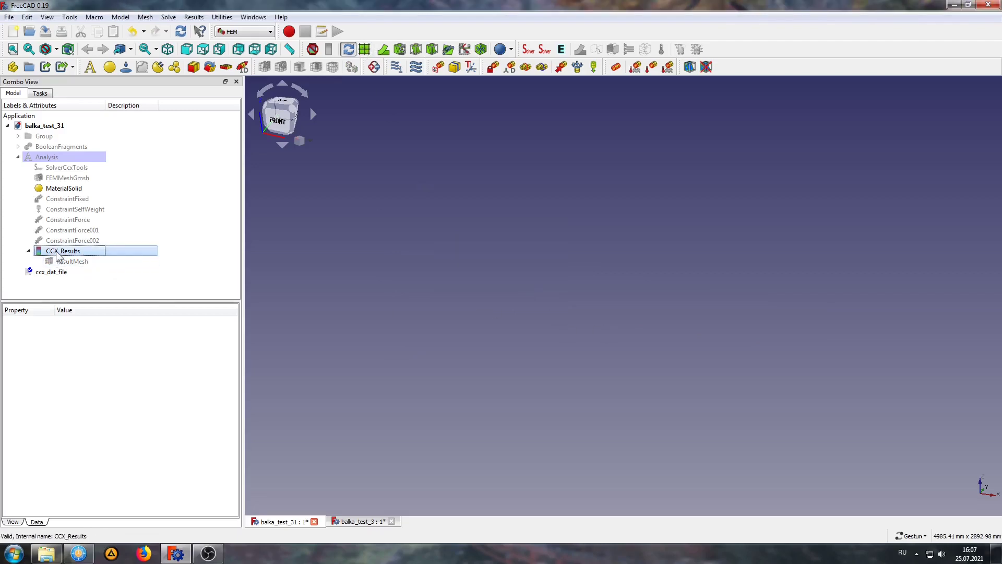
{"action": "left_click", "coordinate": [364, 50]}
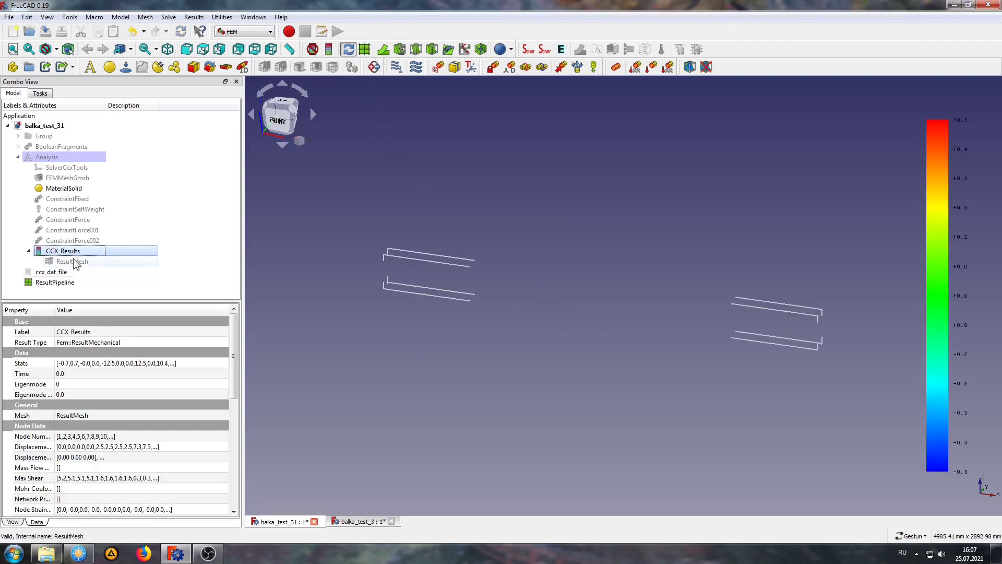
Step: In the ResultPipeline display options, colour the beam by Minor Principal Stress
{"action": "double_click", "coordinate": [55, 282]}
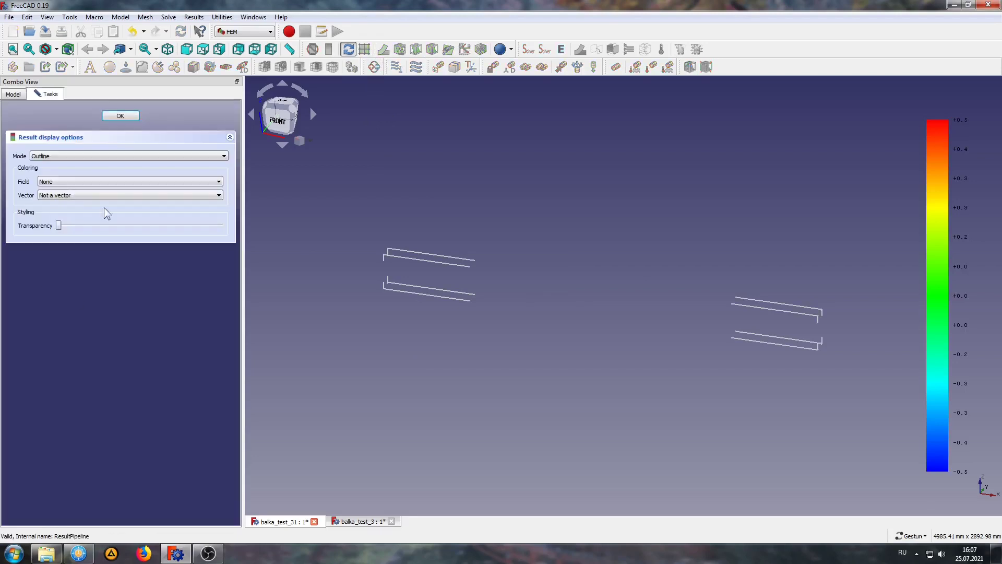
{"action": "left_click", "coordinate": [52, 156]}
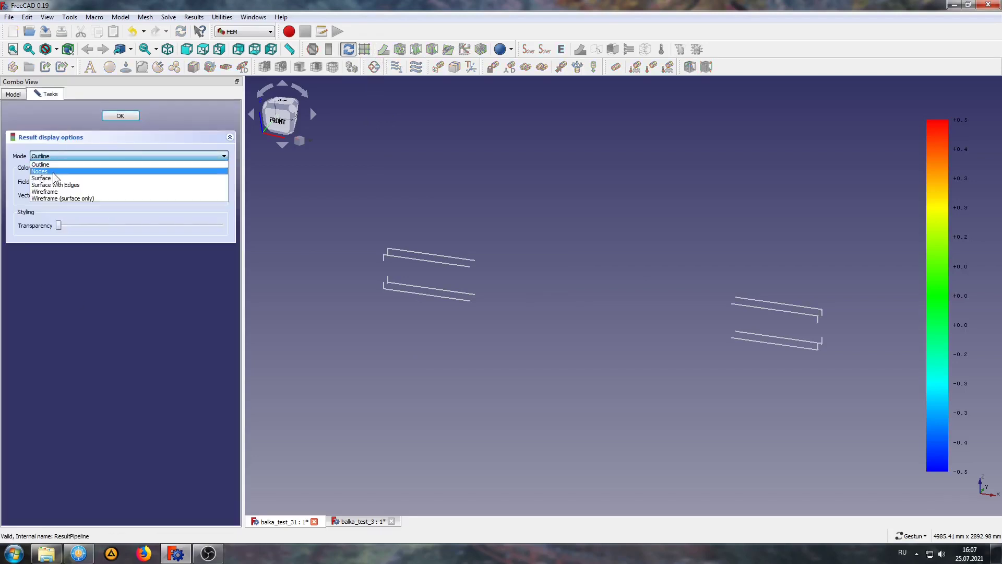
{"action": "left_click", "coordinate": [55, 171]}
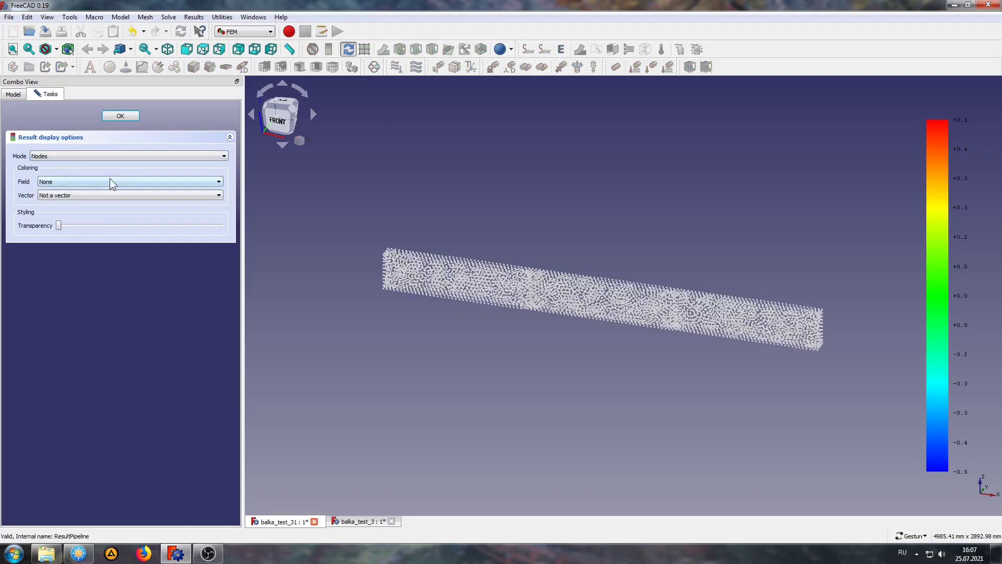
{"action": "left_click", "coordinate": [81, 183]}
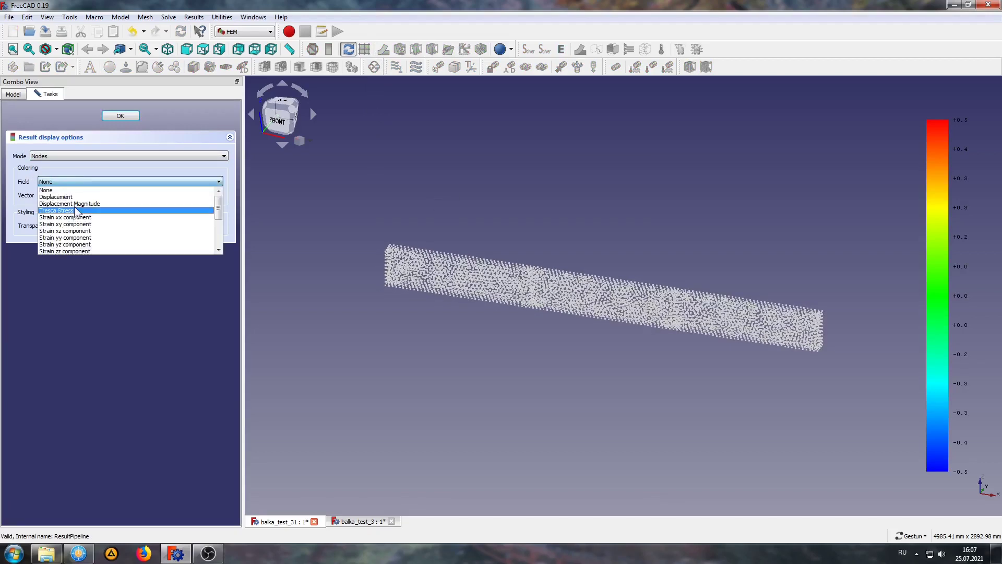
{"action": "scroll", "coordinate": [91, 238], "scroll_direction": "down", "scroll_amount": 3}
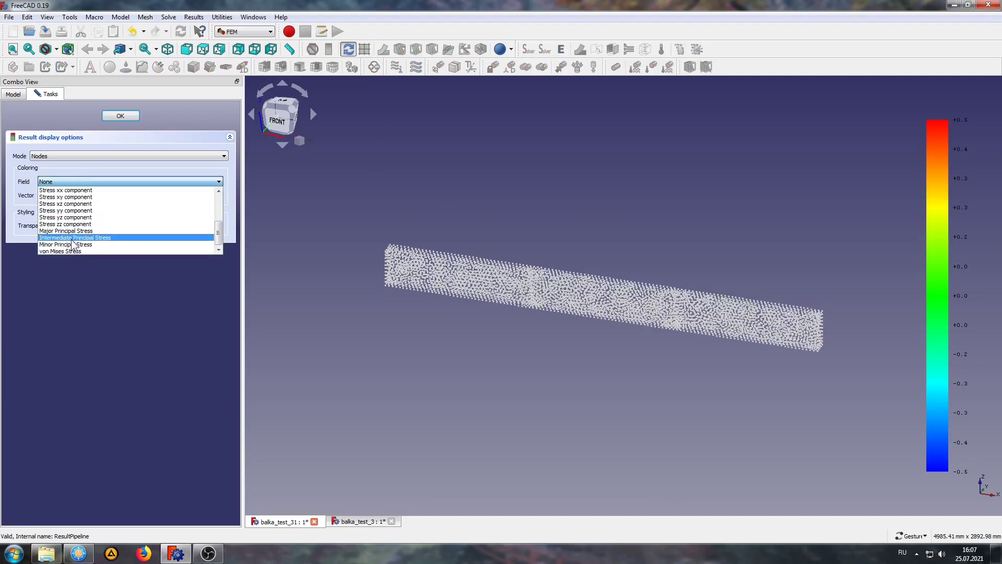
{"action": "left_click", "coordinate": [88, 244]}
{"action": "left_click_drag", "start_coordinate": [487, 196], "coordinate": [484, 205]}
Step: Try Surface and Wireframe modes, settle on Surface with Edges, and inspect the beam's top
{"action": "left_click", "coordinate": [97, 156]}
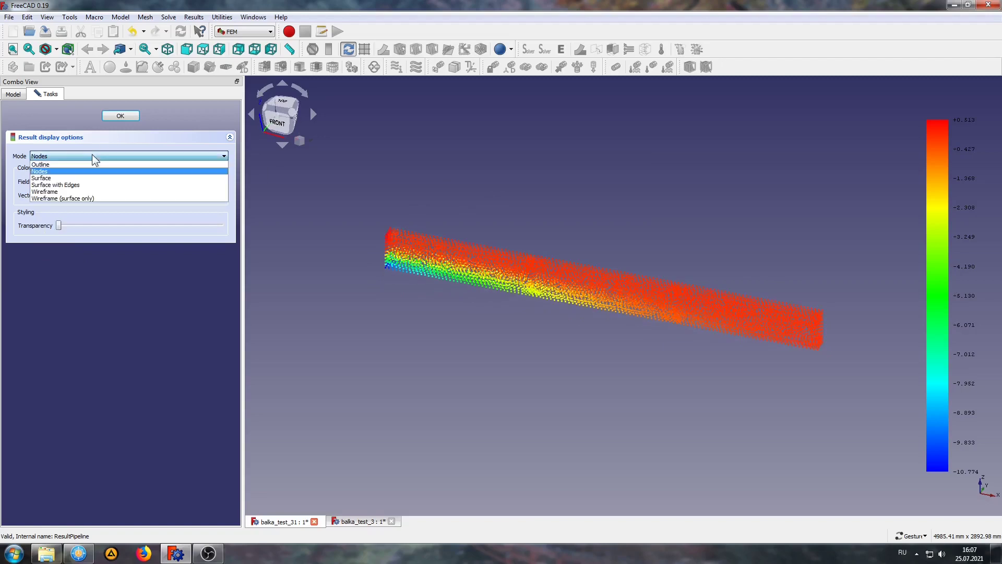
{"action": "left_click", "coordinate": [55, 180]}
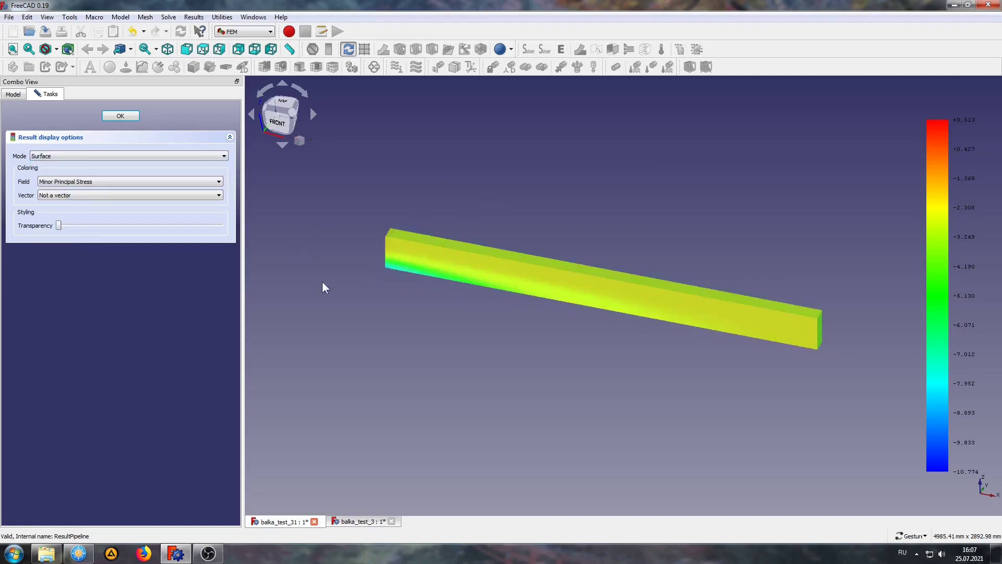
{"action": "left_click", "coordinate": [78, 157]}
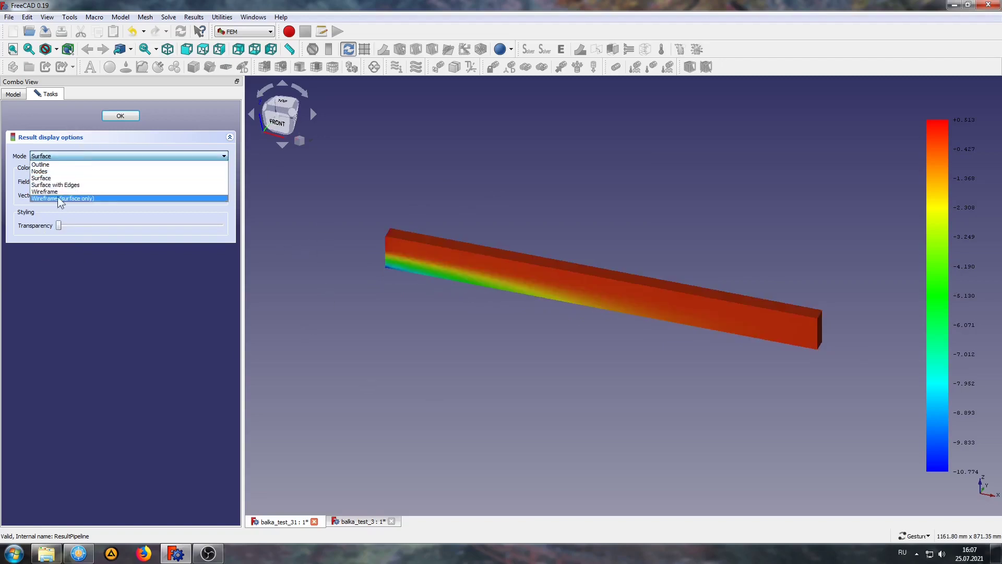
{"action": "left_click", "coordinate": [57, 191]}
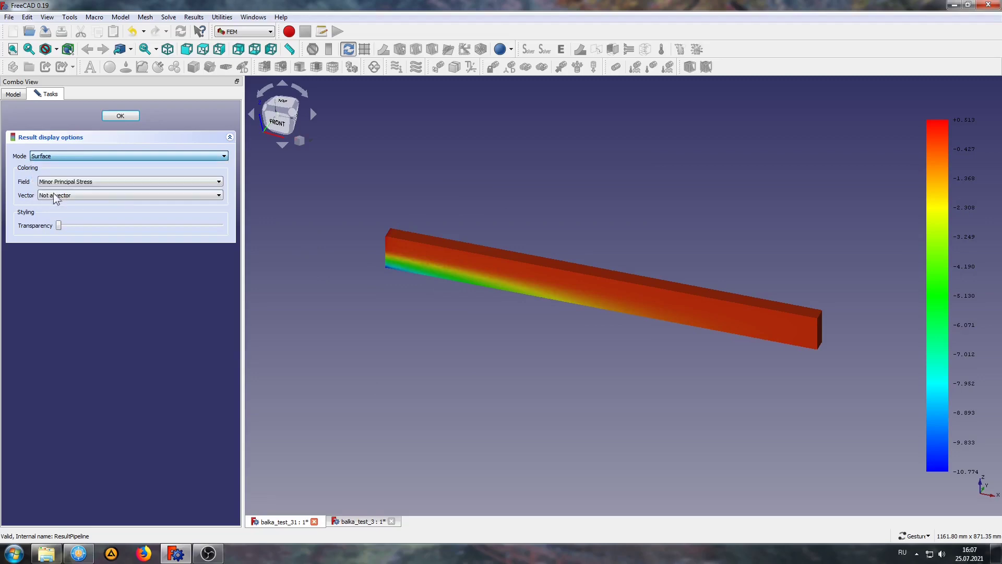
{"action": "mouse_move", "coordinate": [371, 256]}
{"action": "left_mouse_down"}
{"action": "mouse_move", "coordinate": [367, 327]}
{"action": "mouse_move", "coordinate": [381, 273]}
{"action": "left_mouse_up"}
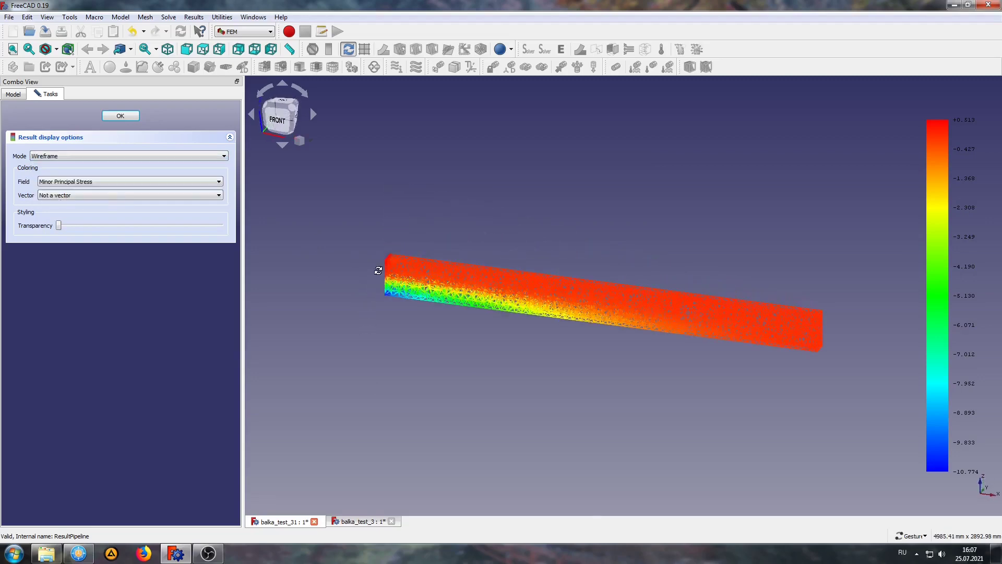
{"action": "left_click", "coordinate": [68, 156]}
{"action": "left_click", "coordinate": [55, 185]}
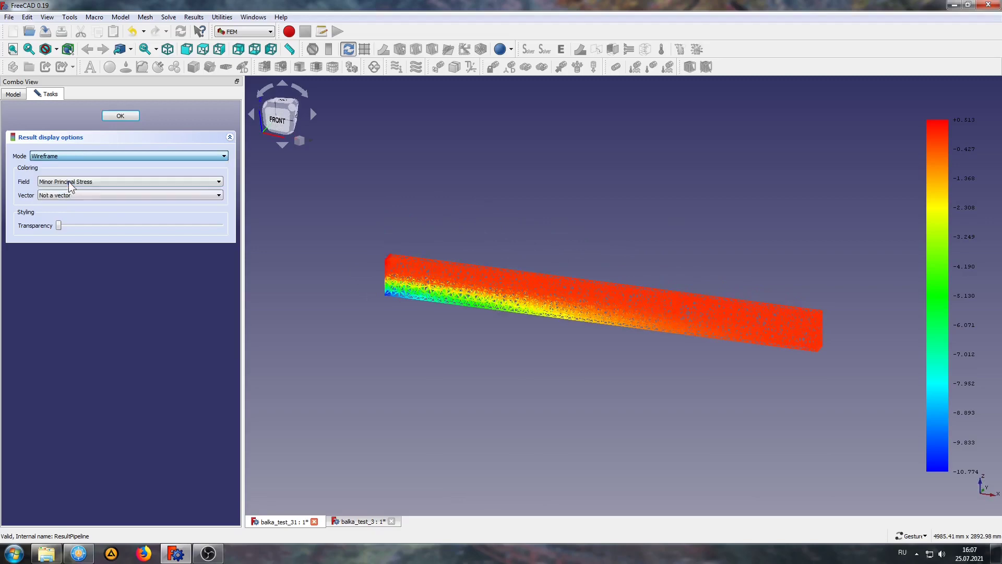
{"action": "scroll", "coordinate": [417, 311], "scroll_direction": "up", "scroll_amount": 3}
{"action": "scroll", "coordinate": [417, 311], "scroll_direction": "up", "scroll_amount": 5}
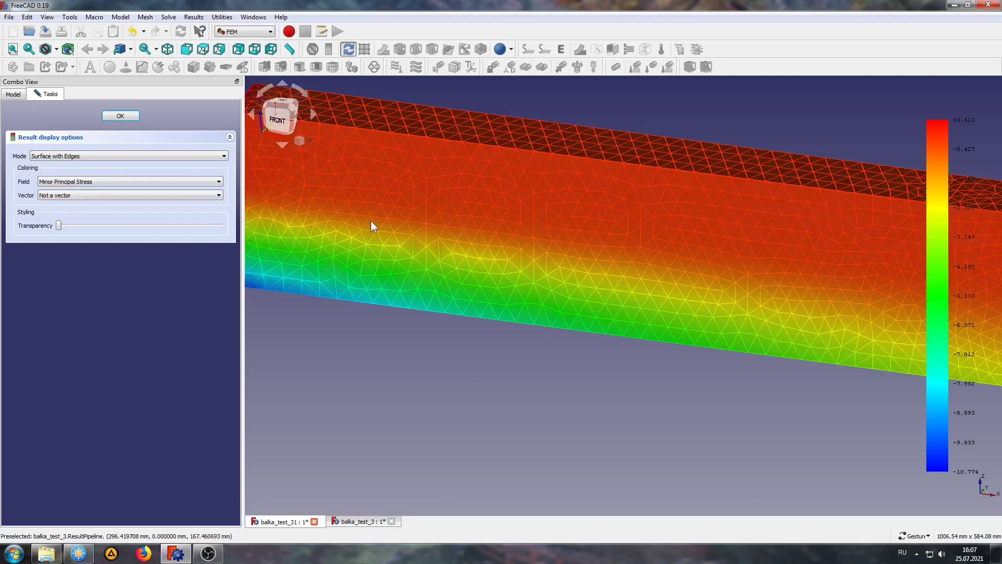
{"action": "scroll", "coordinate": [371, 223], "scroll_direction": "down", "scroll_amount": 4}
{"action": "right_click_drag", "start_coordinate": [458, 311], "coordinate": [453, 353]}
{"action": "scroll", "coordinate": [481, 179], "scroll_direction": "down", "scroll_amount": 3}
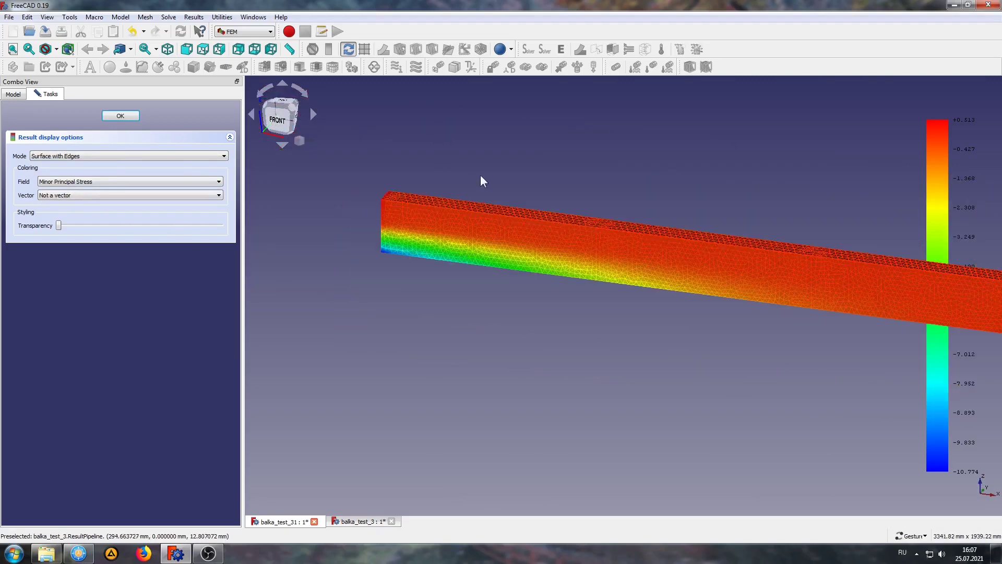
{"action": "right_click_drag", "start_coordinate": [481, 179], "coordinate": [384, 190]}
{"action": "left_click_drag", "start_coordinate": [699, 360], "coordinate": [627, 387]}
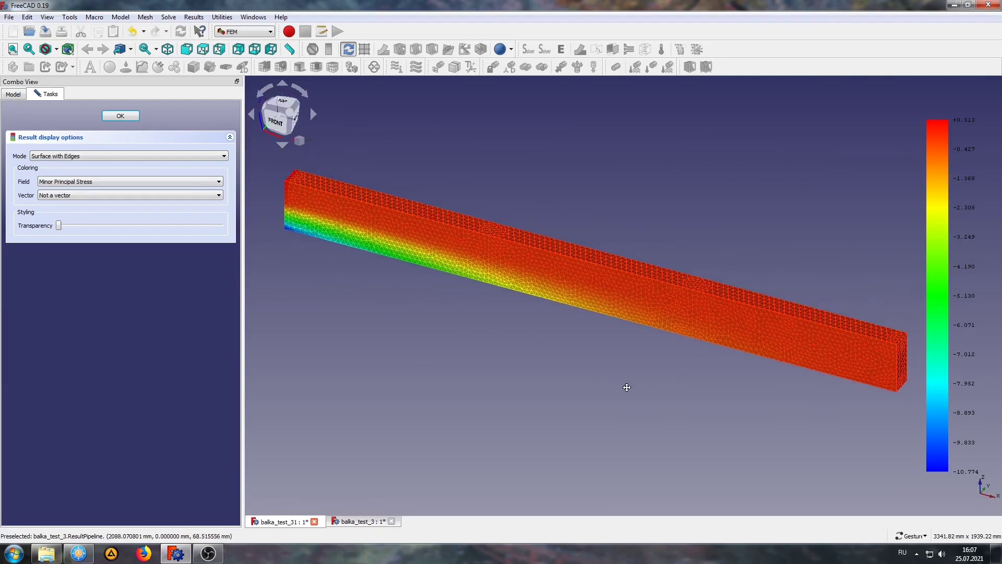
Step: Confirm the pipeline display options and add a Scalar Clip on Major Principal Stress
{"action": "left_click", "coordinate": [124, 119]}
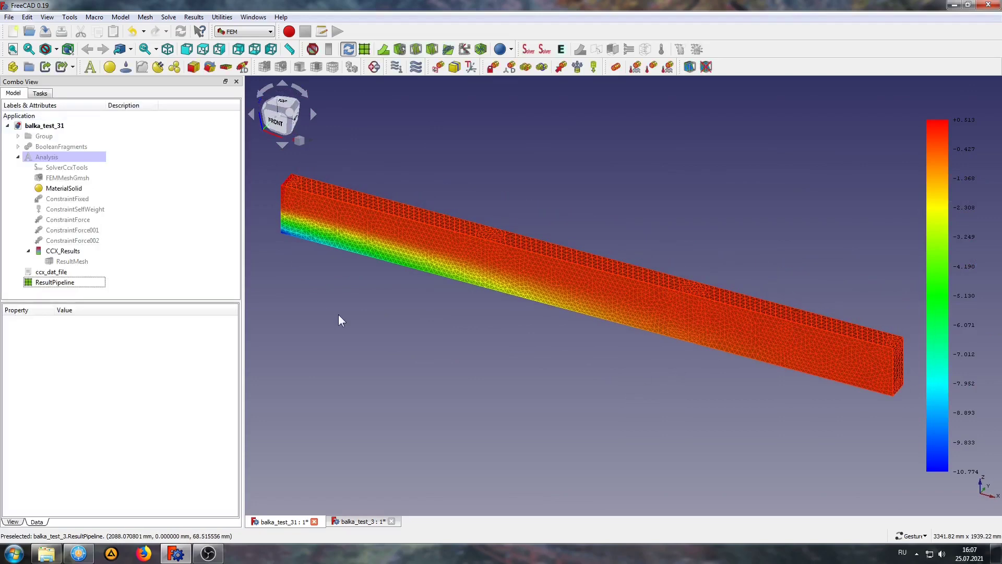
{"action": "left_click_drag", "start_coordinate": [433, 393], "coordinate": [423, 374]}
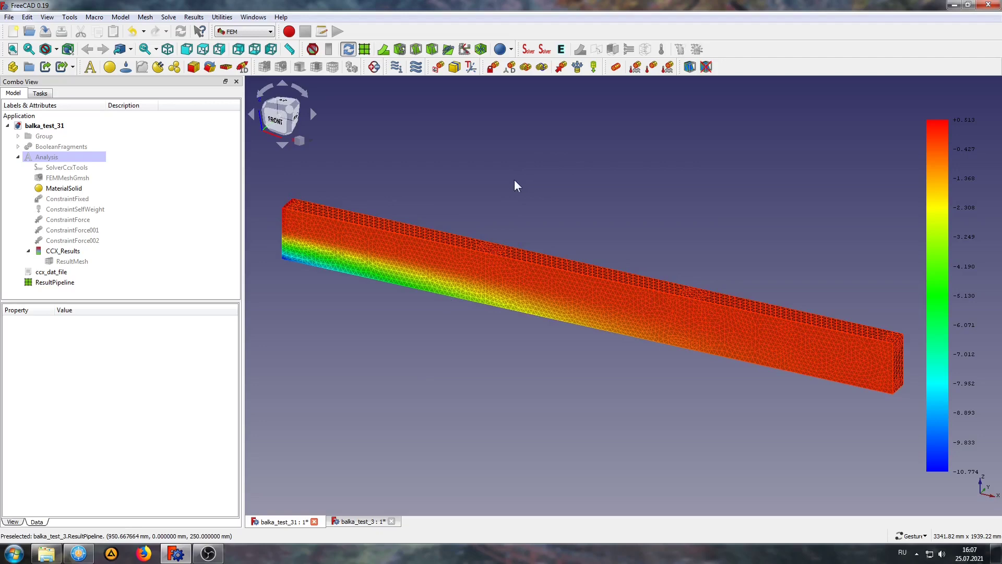
{"action": "left_click", "coordinate": [416, 67]}
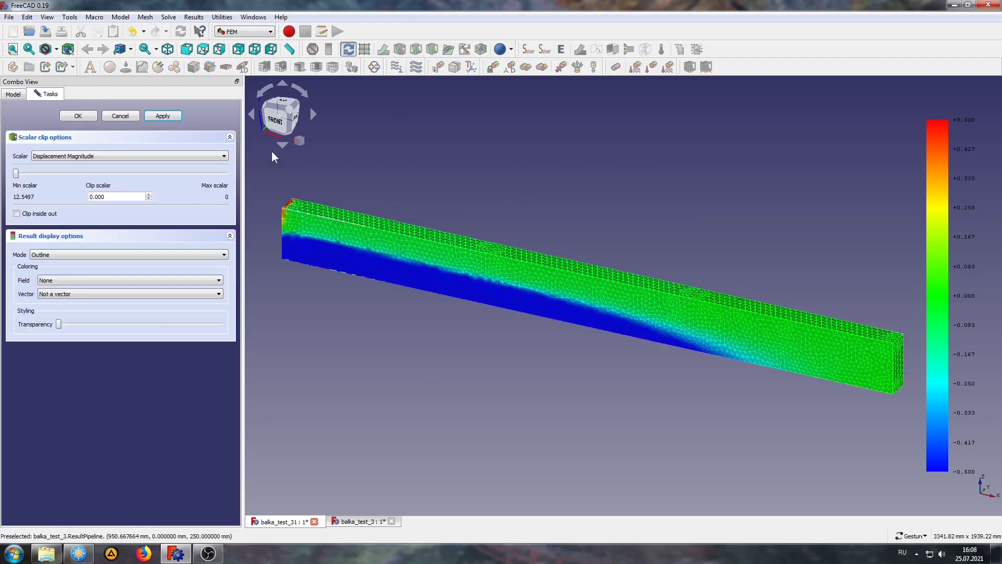
{"action": "left_click", "coordinate": [72, 156]}
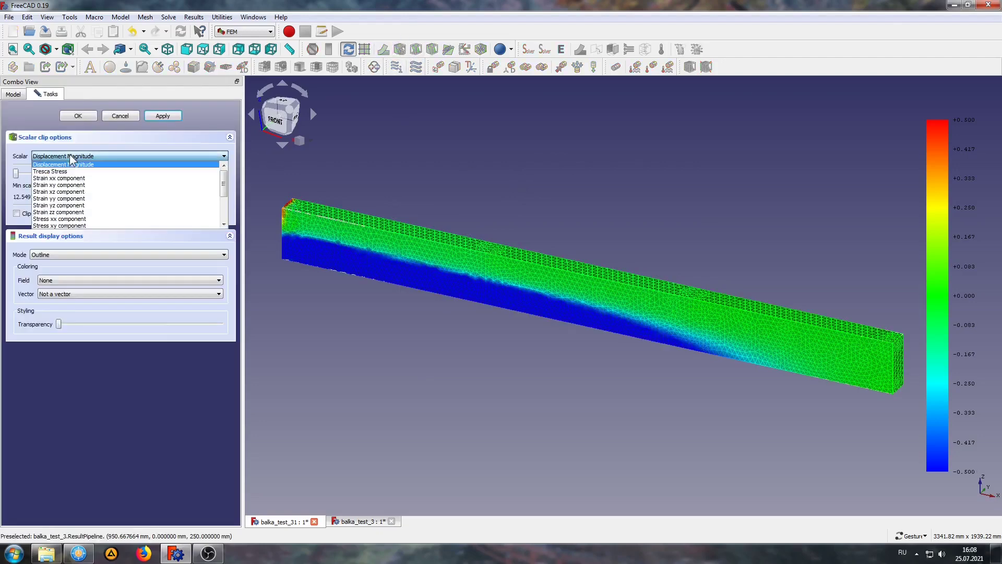
{"action": "scroll", "coordinate": [66, 209], "scroll_direction": "down", "scroll_amount": 3}
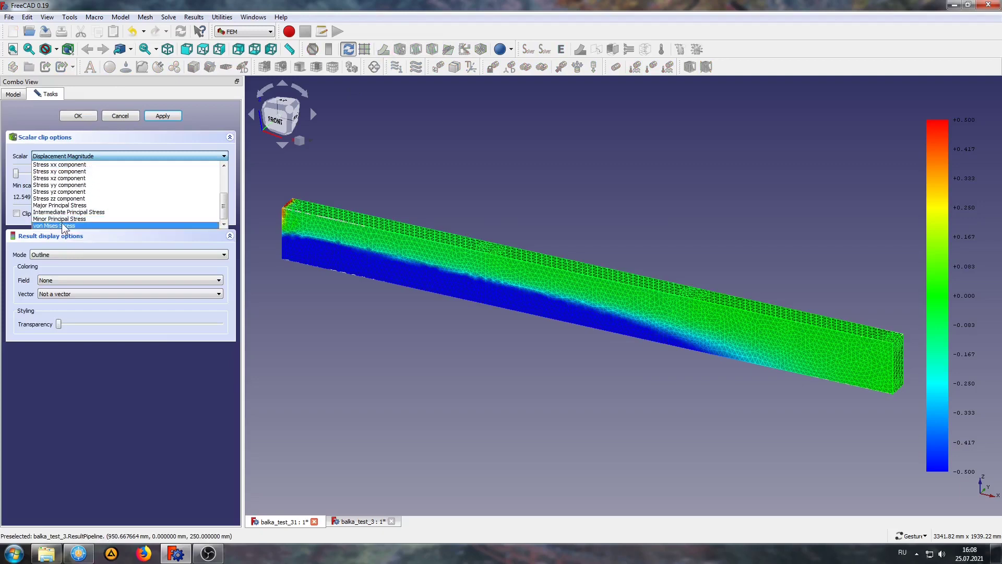
{"action": "scroll", "coordinate": [70, 204], "scroll_direction": "up", "scroll_amount": 3}
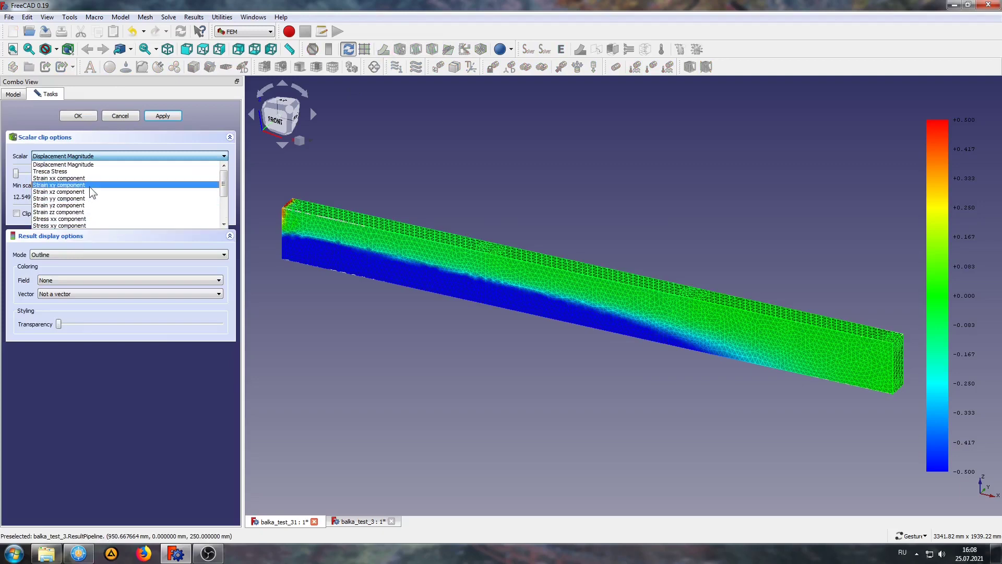
{"action": "scroll", "coordinate": [121, 175], "scroll_direction": "down", "scroll_amount": 3}
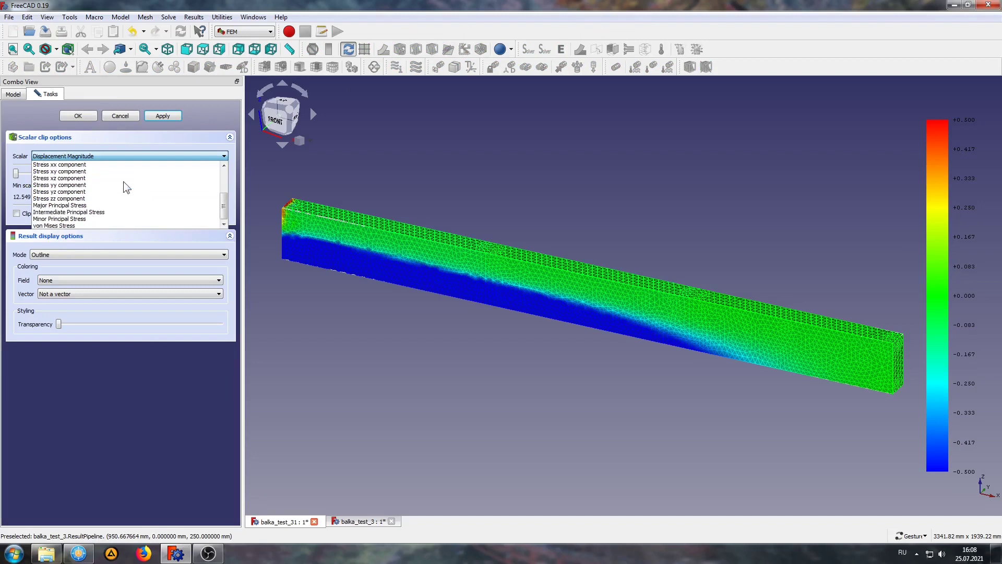
{"action": "left_click", "coordinate": [97, 206]}
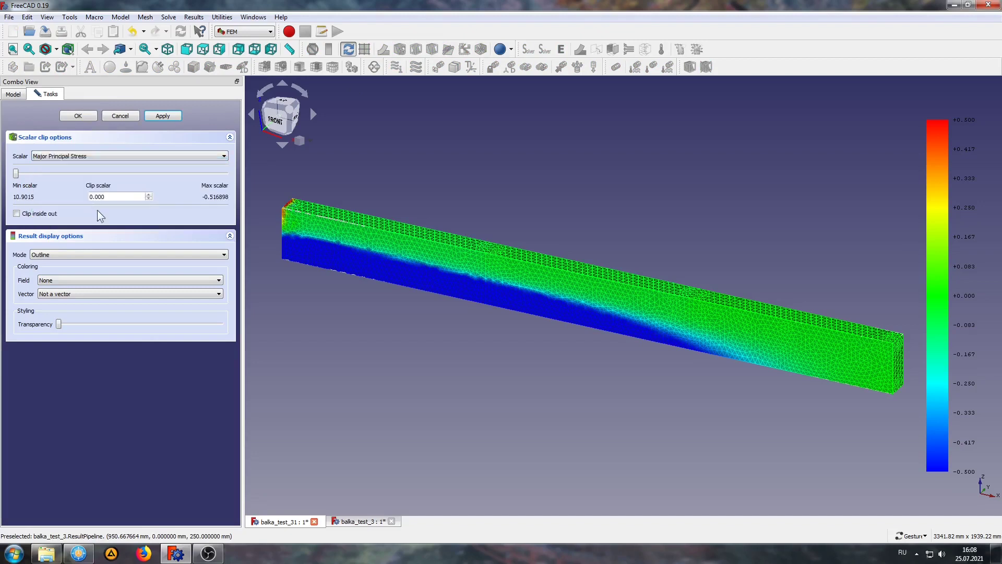
Step: Show the clip as Surface coloured by Major Principal Stress, threshold 4.050, and apply
{"action": "left_click", "coordinate": [50, 255]}
{"action": "left_click", "coordinate": [36, 278]}
{"action": "left_click", "coordinate": [69, 282]}
{"action": "scroll", "coordinate": [83, 329], "scroll_direction": "down", "scroll_amount": 3}
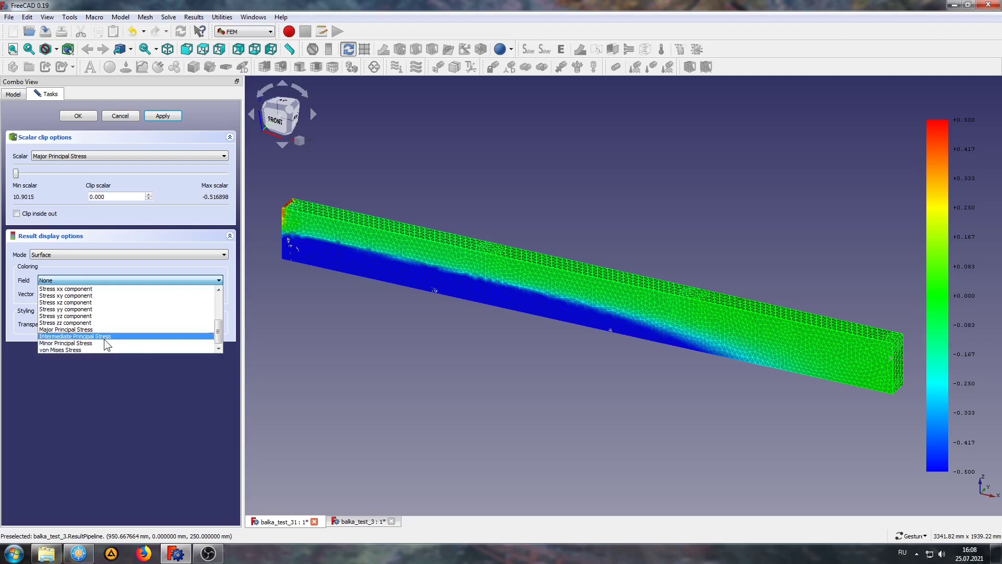
{"action": "scroll", "coordinate": [105, 342], "scroll_direction": "up", "scroll_amount": 3}
{"action": "scroll", "coordinate": [73, 314], "scroll_direction": "down", "scroll_amount": 3}
{"action": "left_click", "coordinate": [59, 331]}
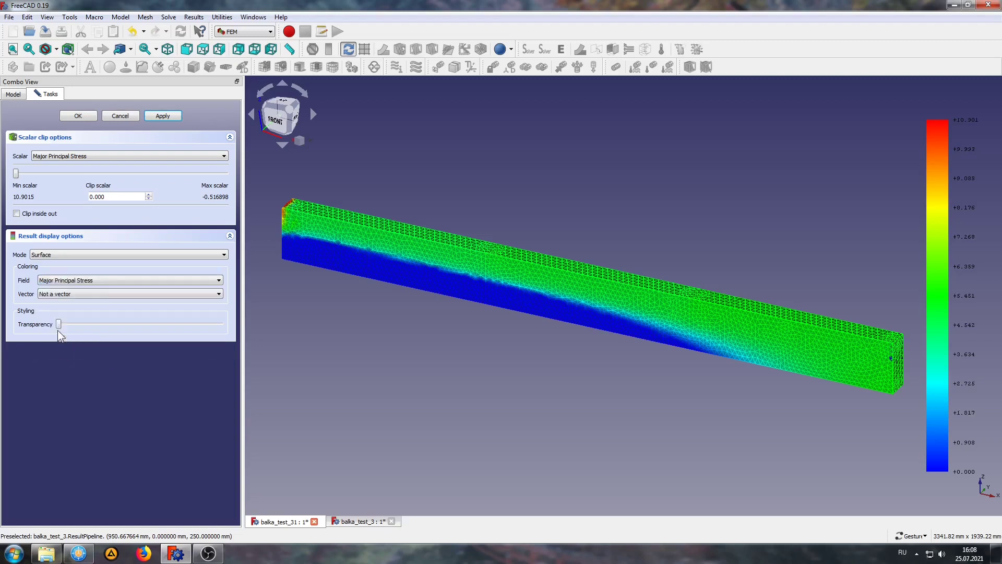
{"action": "left_click_drag", "start_coordinate": [21, 176], "coordinate": [101, 187]}
{"action": "left_click", "coordinate": [163, 116]}
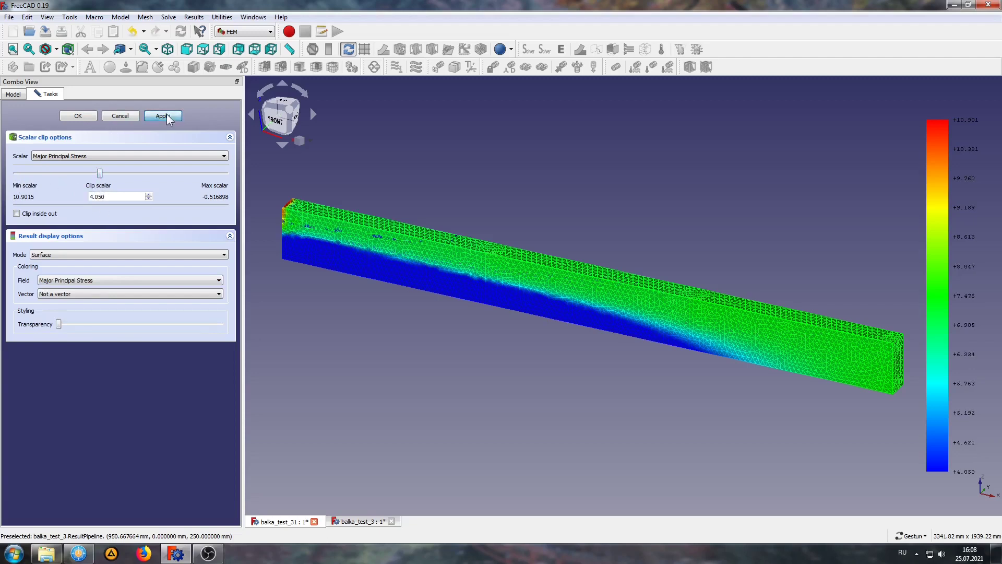
Step: Hide ResultPipeline, raise the clip threshold to 7.933, and show BooleanFragments again
{"action": "left_click", "coordinate": [13, 94]}
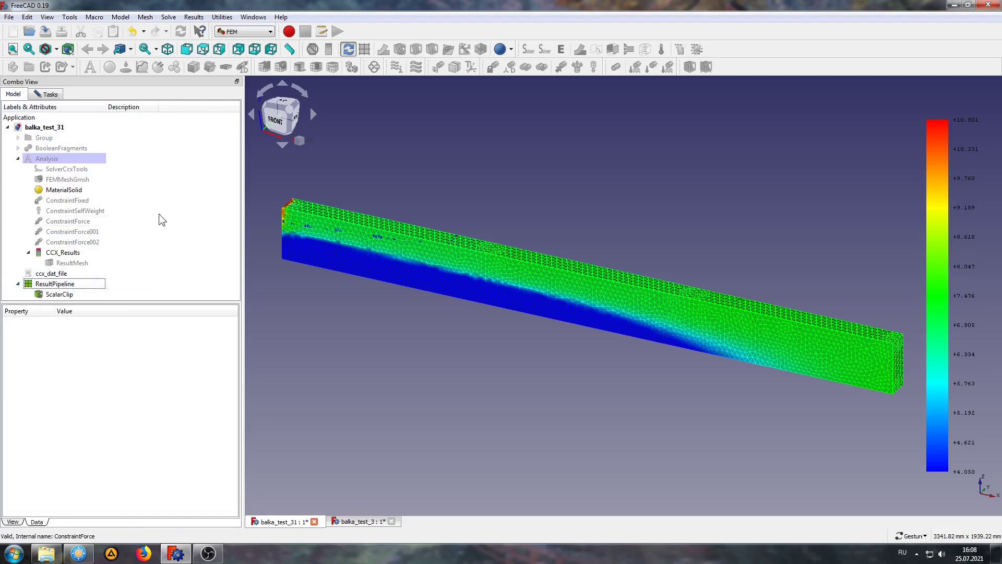
{"action": "left_click", "coordinate": [141, 283]}
{"action": "key", "text": "space"}
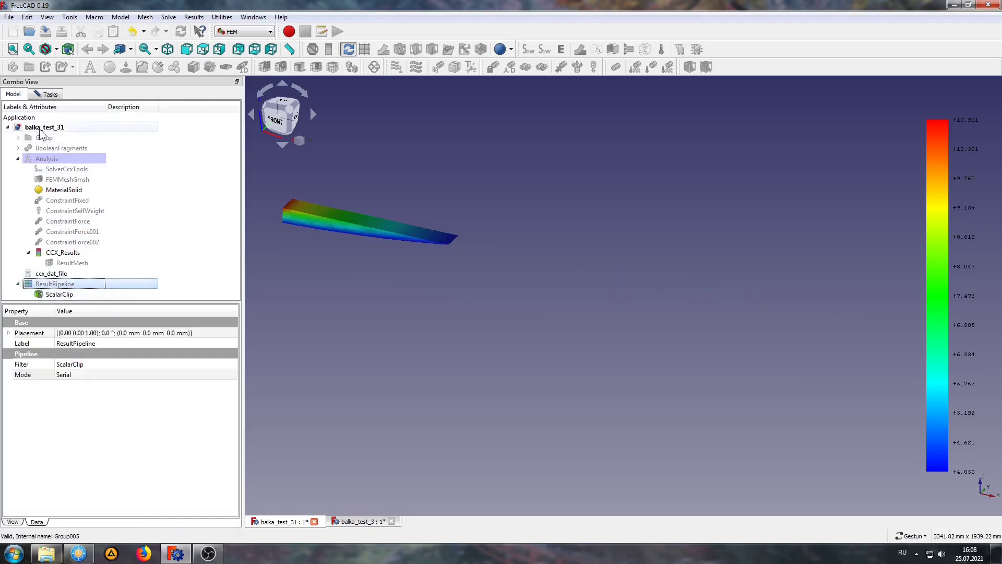
{"action": "left_click", "coordinate": [51, 95]}
{"action": "left_click_drag", "start_coordinate": [100, 177], "coordinate": [173, 182]}
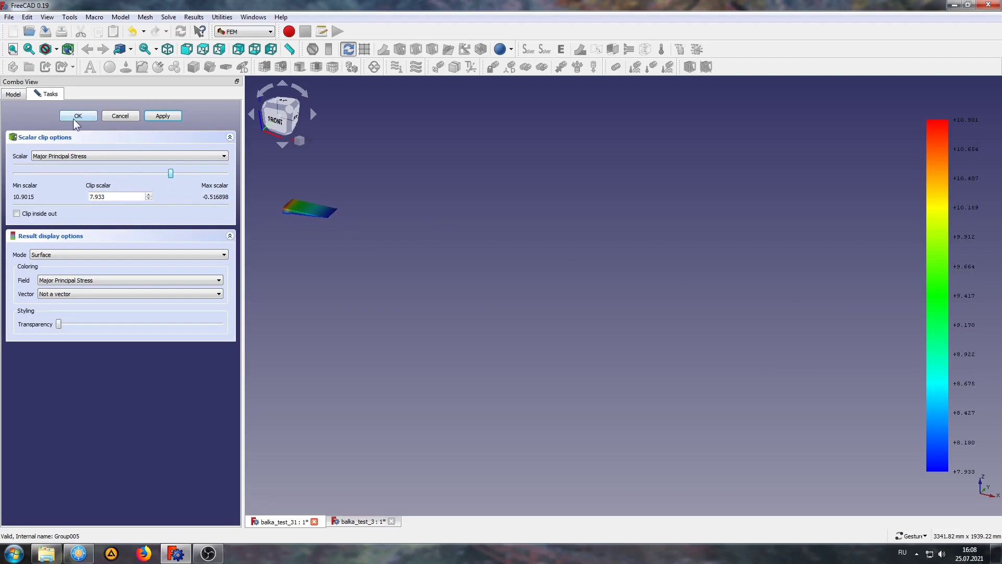
{"action": "left_click", "coordinate": [75, 117]}
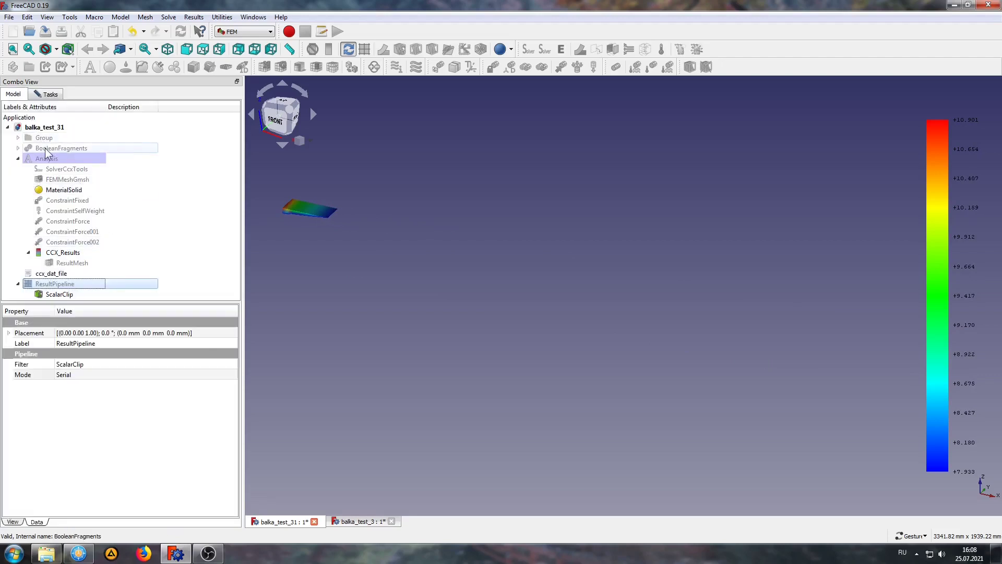
{"action": "left_click", "coordinate": [46, 150]}
{"action": "key", "text": "space"}
Step: Make the BooleanFragments beam transparent by entering 8 in its Transparency property
{"action": "left_click", "coordinate": [351, 378]}
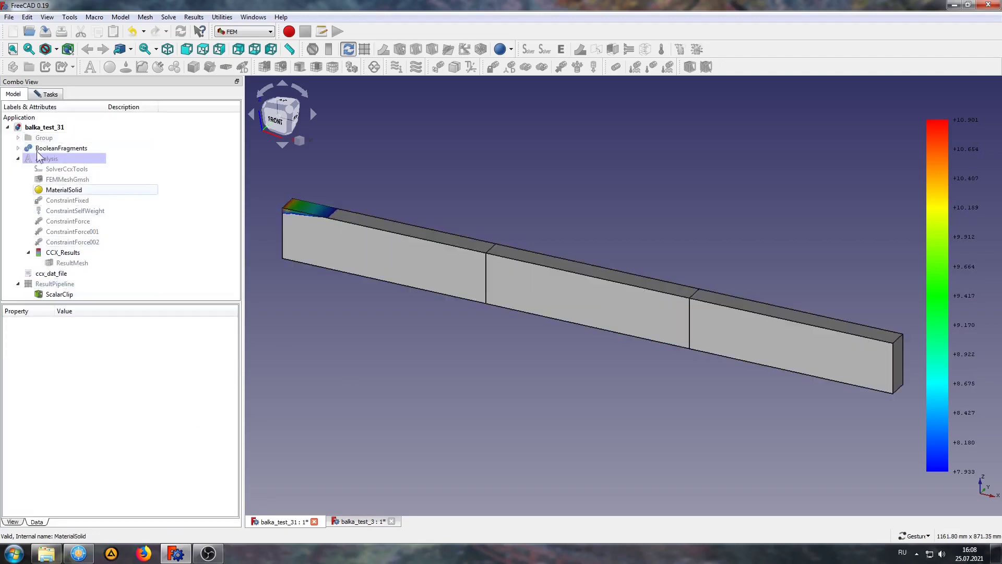
{"action": "left_click", "coordinate": [41, 159]}
{"action": "left_click", "coordinate": [48, 148]}
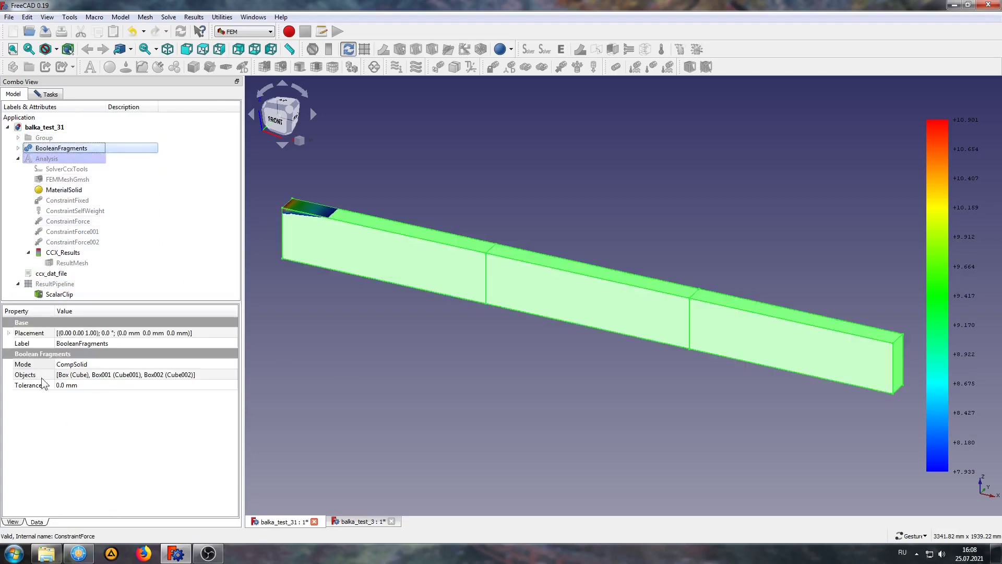
{"action": "left_click", "coordinate": [13, 521]}
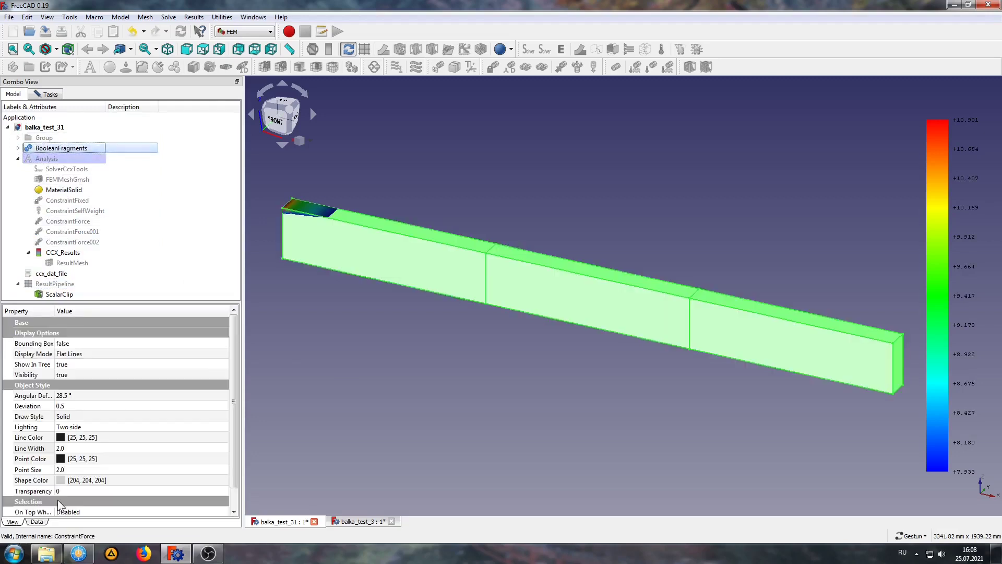
{"action": "left_click", "coordinate": [61, 491]}
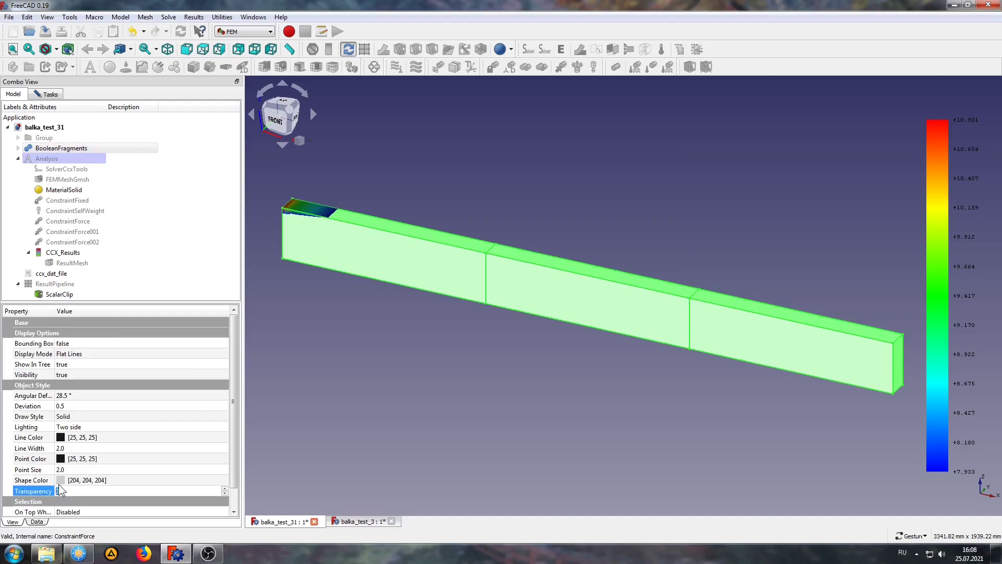
{"action": "type", "text": "8"}
{"action": "left_click", "coordinate": [365, 447]}
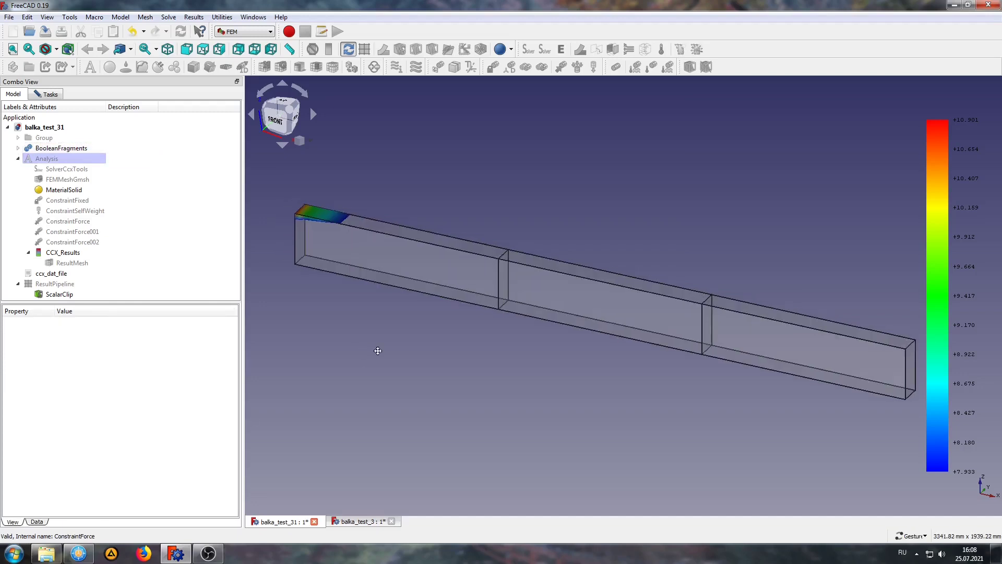
Step: View the high-stress zone at the fixed end, then open ScalarClip's context menu
{"action": "left_click_drag", "start_coordinate": [392, 438], "coordinate": [423, 284]}
{"action": "scroll", "coordinate": [422, 284], "scroll_direction": "up", "scroll_amount": 3}
{"action": "scroll", "coordinate": [387, 322], "scroll_direction": "up", "scroll_amount": 2}
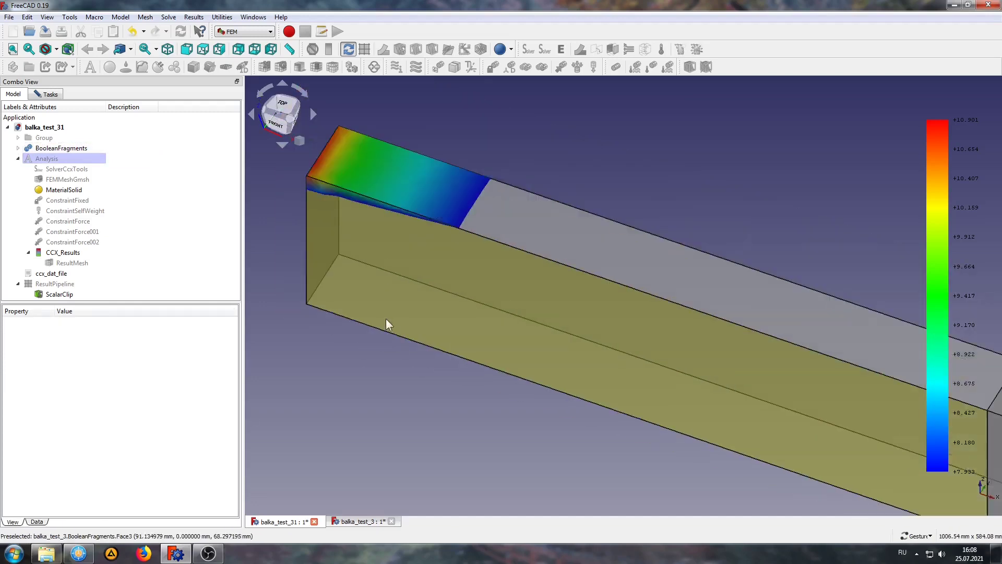
{"action": "left_click_drag", "start_coordinate": [387, 322], "coordinate": [579, 168]}
{"action": "scroll", "coordinate": [575, 180], "scroll_direction": "down", "scroll_amount": 2}
{"action": "scroll", "coordinate": [574, 180], "scroll_direction": "down", "scroll_amount": 1}
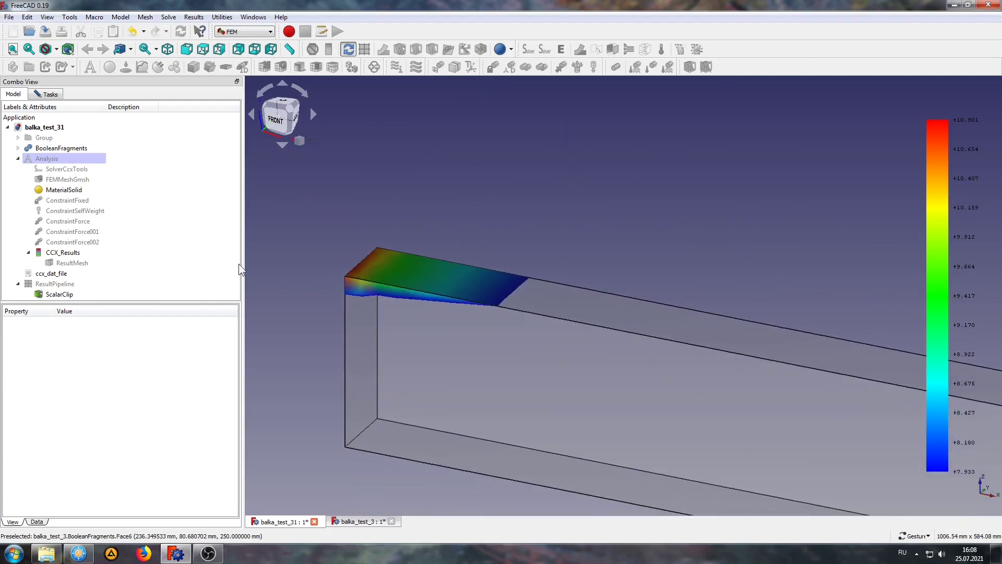
{"action": "scroll", "coordinate": [418, 282], "scroll_direction": "down", "scroll_amount": 1}
{"action": "scroll", "coordinate": [464, 224], "scroll_direction": "down", "scroll_amount": 1}
{"action": "scroll", "coordinate": [486, 334], "scroll_direction": "down", "scroll_amount": 2}
{"action": "scroll", "coordinate": [397, 439], "scroll_direction": "down", "scroll_amount": 2}
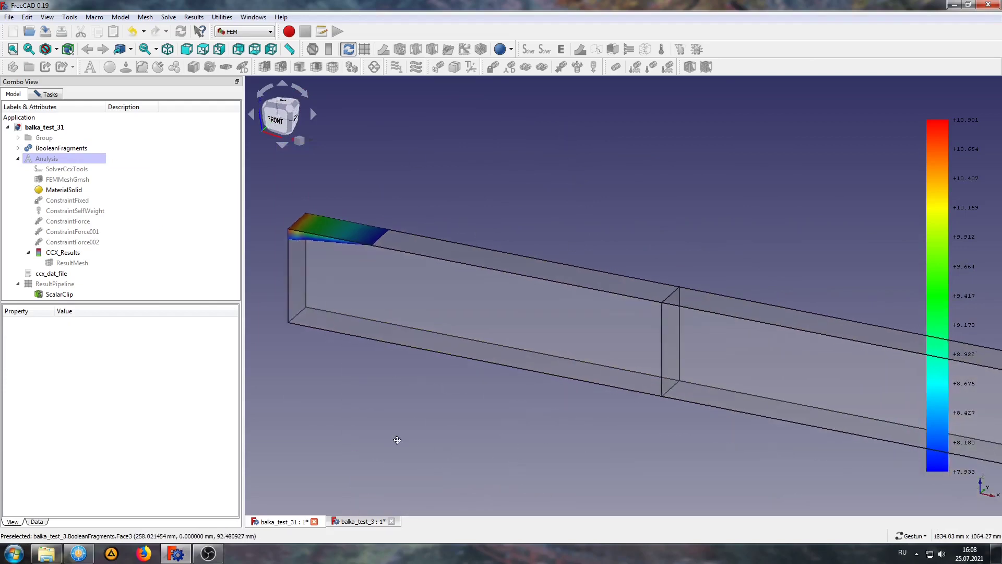
{"action": "scroll", "coordinate": [428, 417], "scroll_direction": "down", "scroll_amount": 1}
{"action": "right_click_drag", "start_coordinate": [507, 440], "coordinate": [482, 409]}
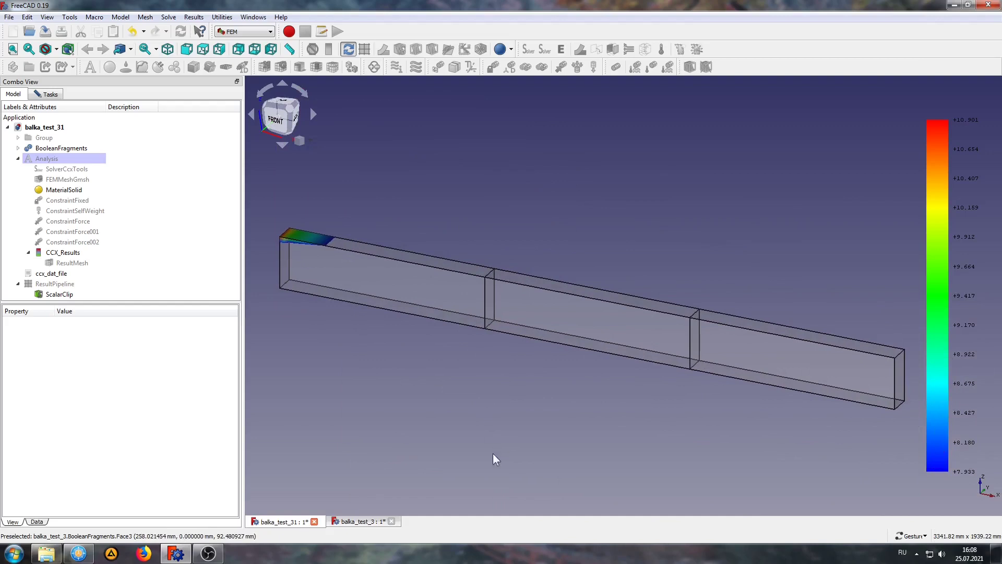
{"action": "left_click", "coordinate": [57, 294]}
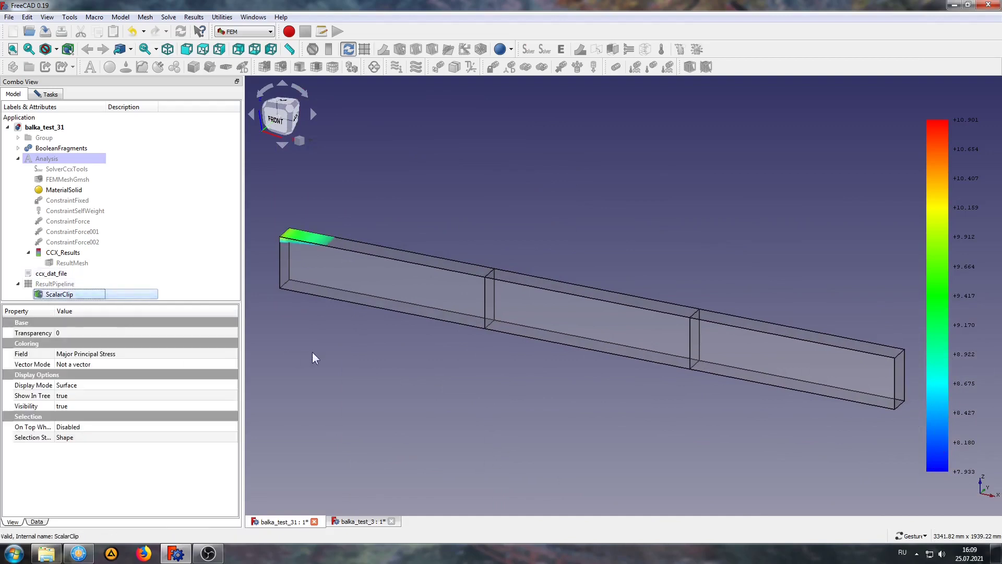
{"action": "right_click", "coordinate": [47, 294]}
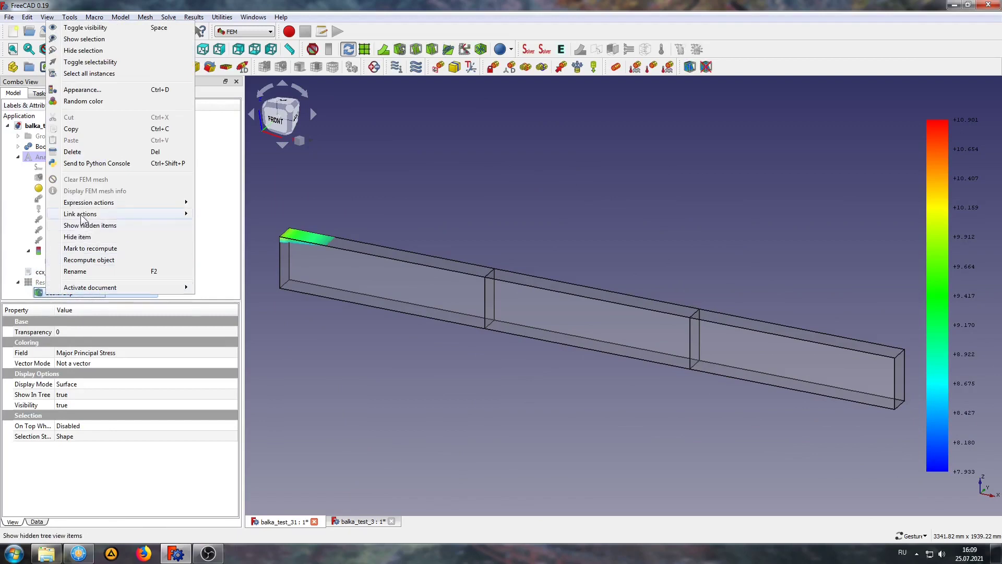
Step: Delete the ScalarClip filter and add a Warp filter displayed as Surface
{"action": "left_click", "coordinate": [73, 152]}
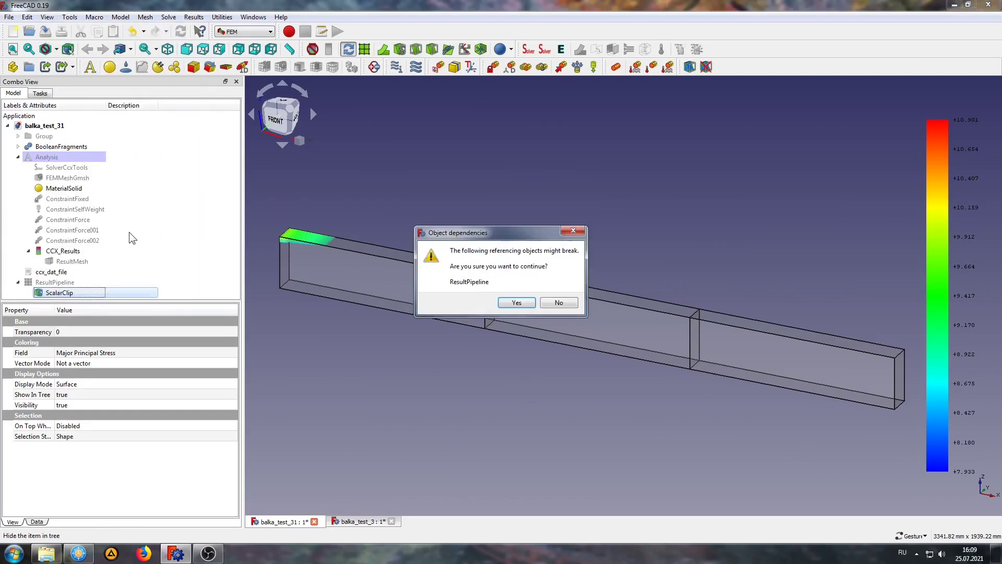
{"action": "left_click", "coordinate": [517, 303]}
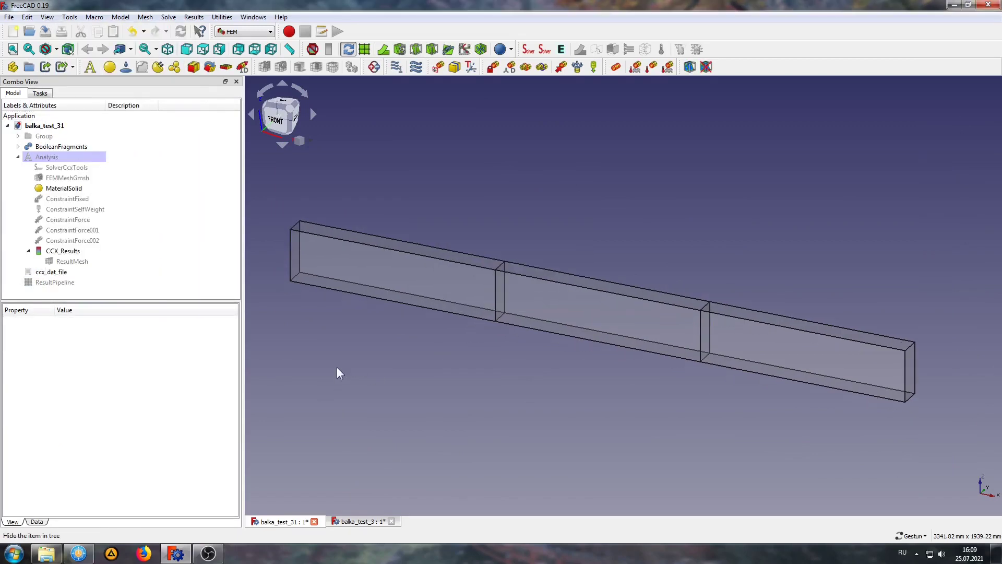
{"action": "left_click", "coordinate": [384, 51]}
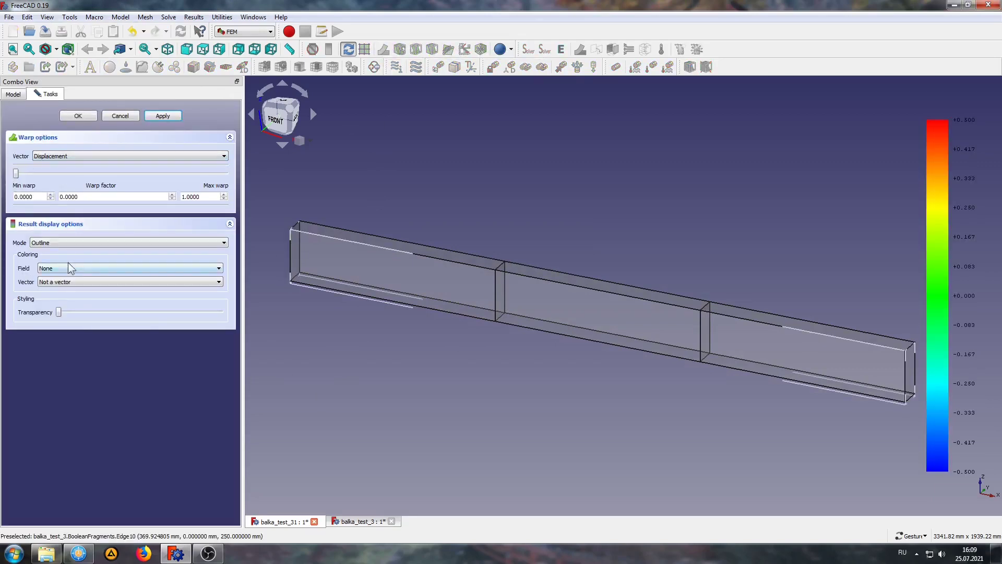
{"action": "left_click", "coordinate": [67, 241]}
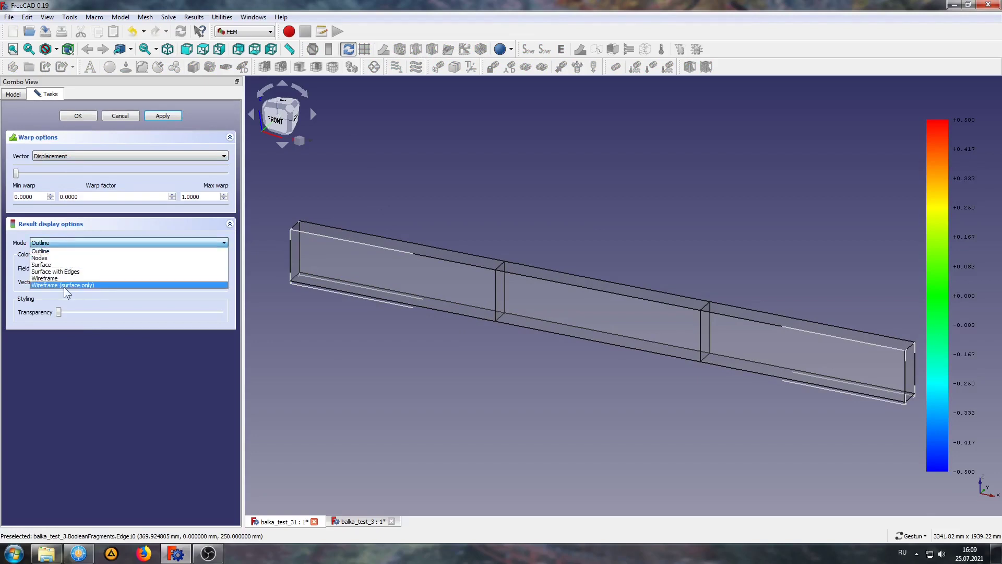
{"action": "key", "text": "Escape"}
{"action": "key", "text": "Down"}
{"action": "key", "text": "Down"}
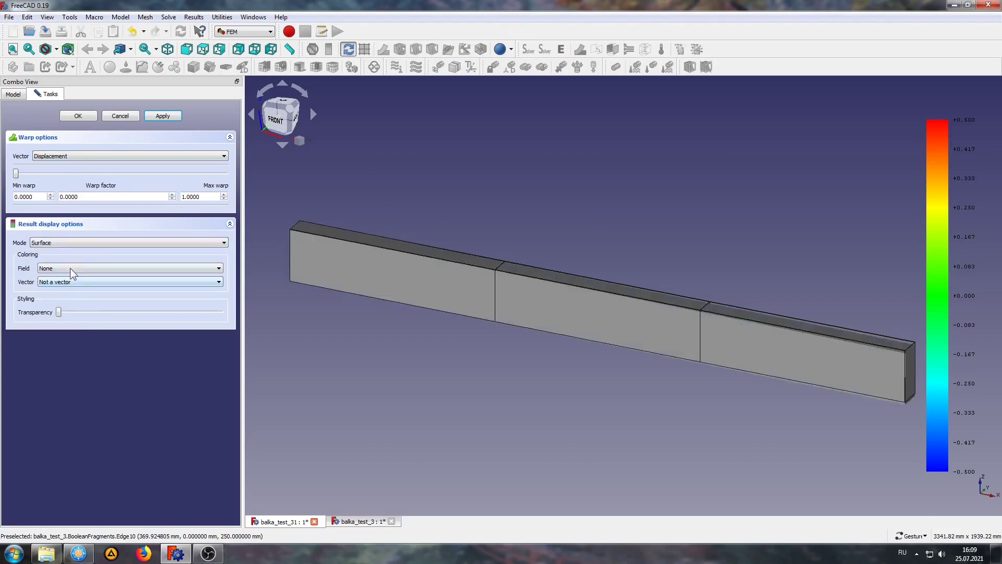
Step: Colour the warped beam by Z displacement and raise the warp factor
{"action": "left_click", "coordinate": [73, 268]}
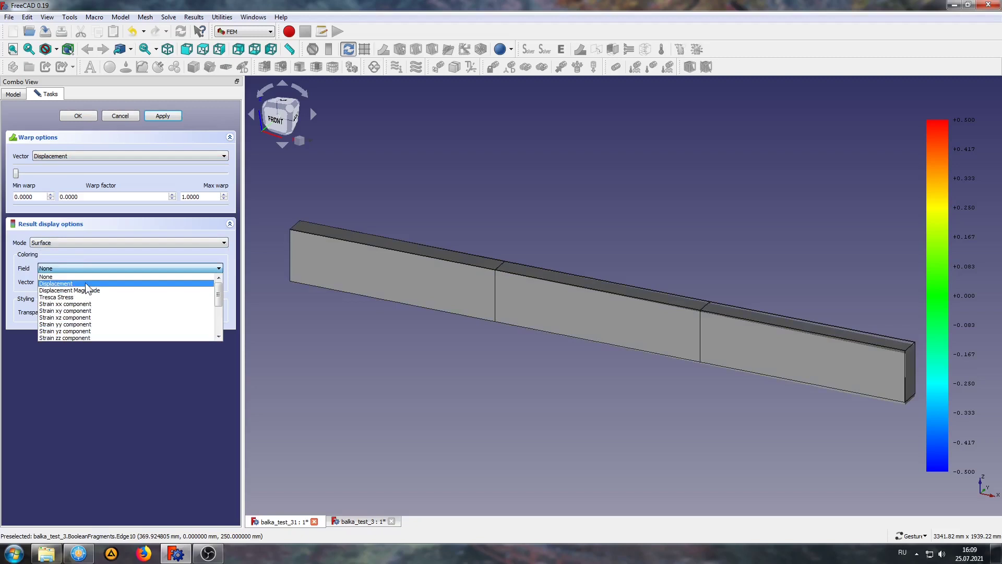
{"action": "left_click", "coordinate": [84, 283]}
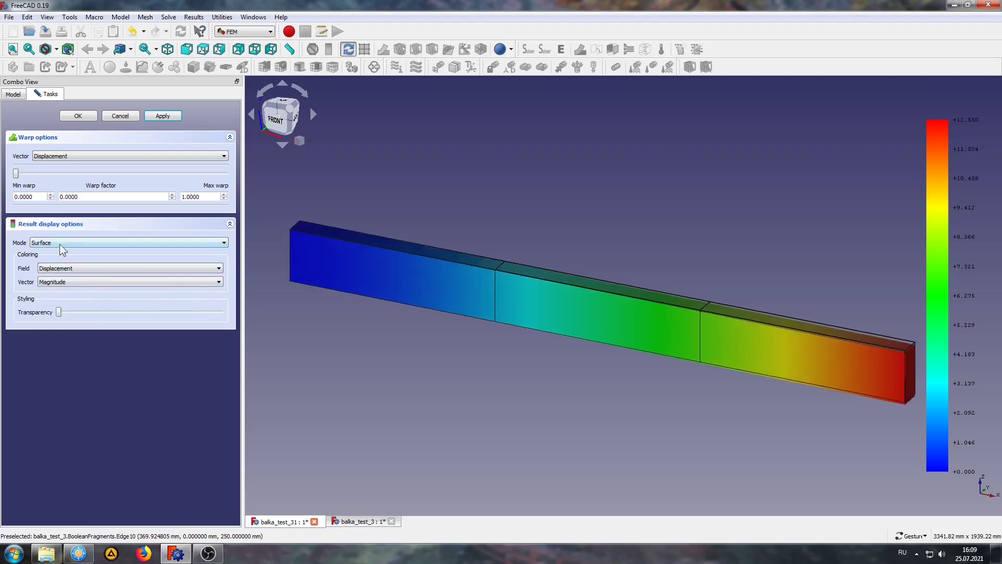
{"action": "left_click", "coordinate": [65, 282]}
{"action": "left_click", "coordinate": [41, 308]}
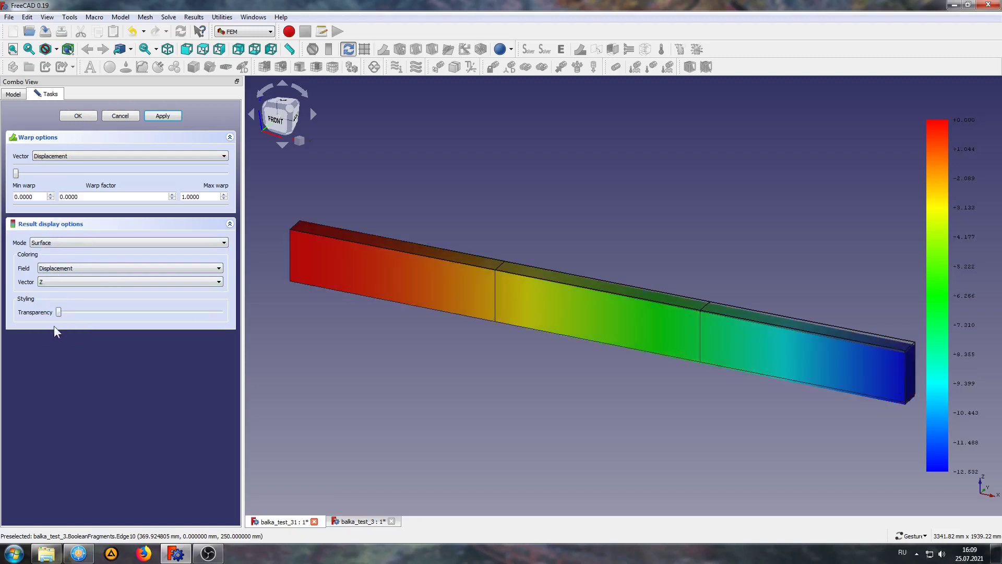
{"action": "left_click_drag", "start_coordinate": [16, 173], "coordinate": [112, 174]}
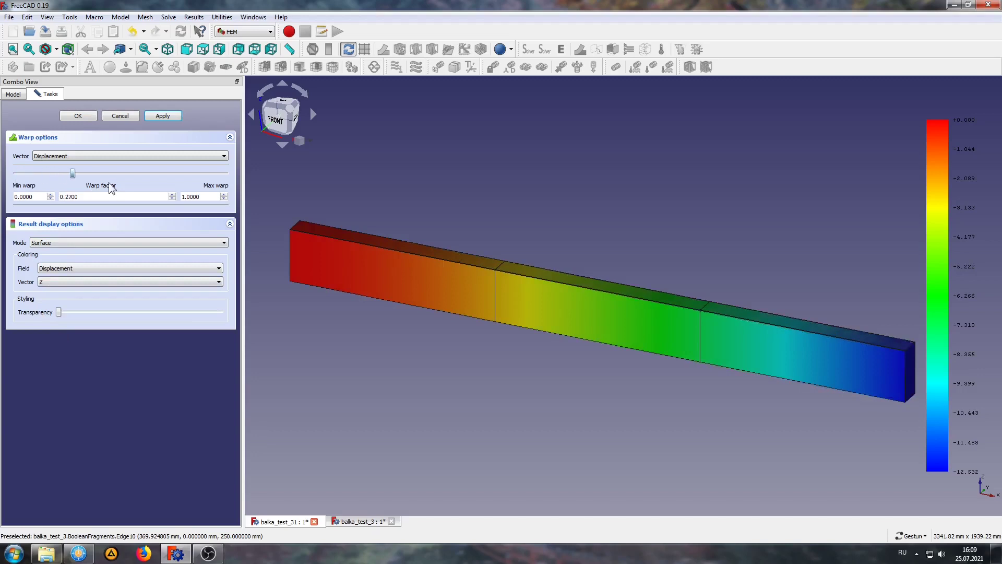
Step: Raise the maximum warp to 200, set warp factor 48, and confirm the filter
{"action": "left_click", "coordinate": [13, 94]}
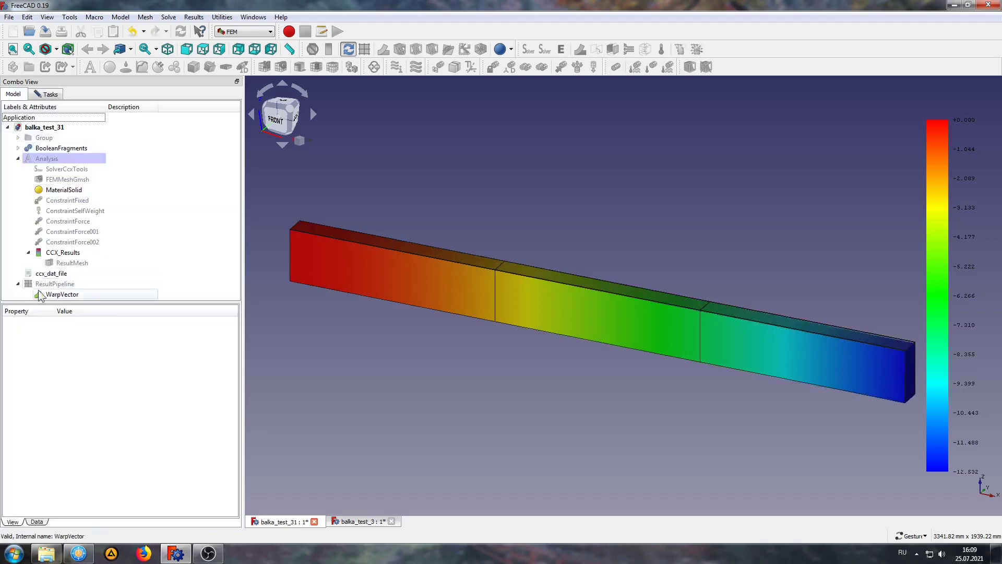
{"action": "left_click", "coordinate": [47, 94]}
{"action": "left_click_drag", "start_coordinate": [113, 174], "coordinate": [152, 173]}
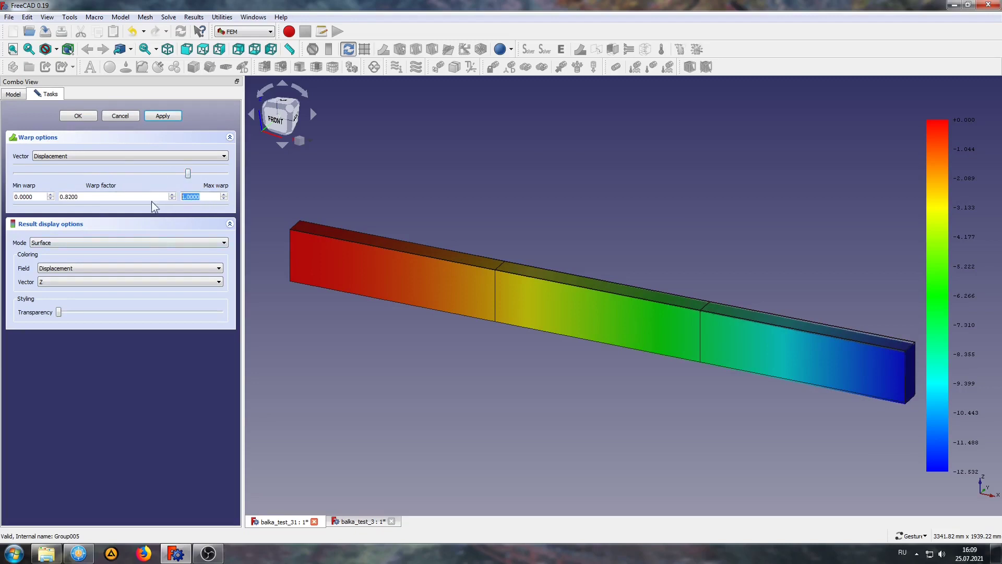
{"action": "type", "text": "200"}
{"action": "left_click", "coordinate": [164, 117]}
{"action": "left_click_drag", "start_coordinate": [16, 173], "coordinate": [66, 174]}
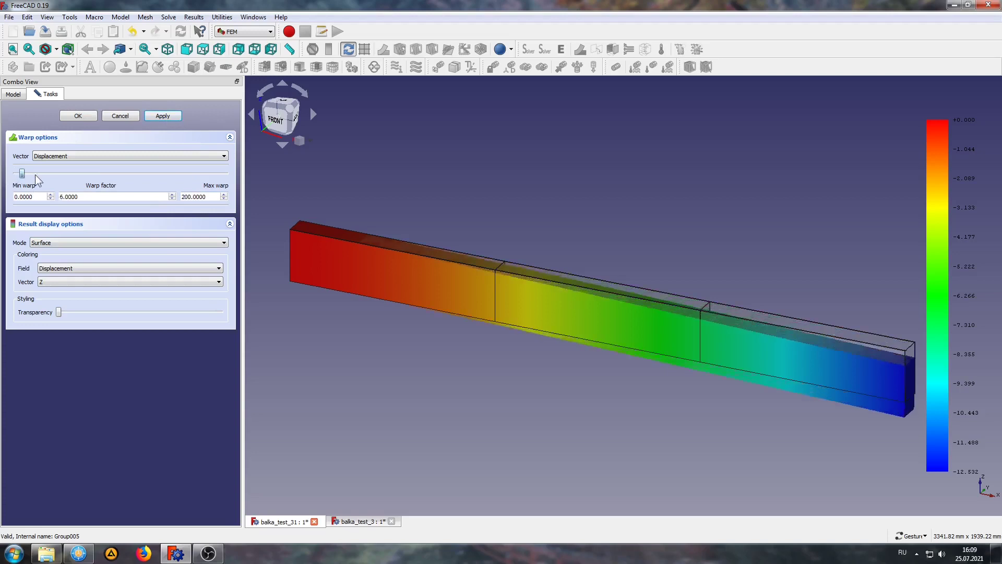
{"action": "scroll", "coordinate": [454, 159], "scroll_direction": "down", "scroll_amount": 3}
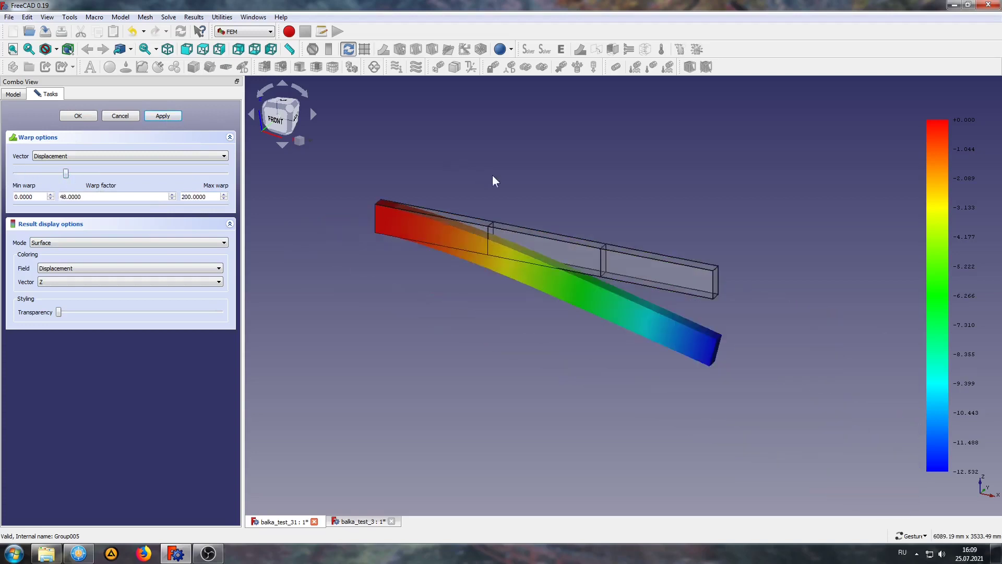
{"action": "mouse_move", "coordinate": [493, 176]}
{"action": "left_mouse_down"}
{"action": "mouse_move", "coordinate": [458, 161]}
{"action": "mouse_move", "coordinate": [442, 190]}
{"action": "left_mouse_up"}
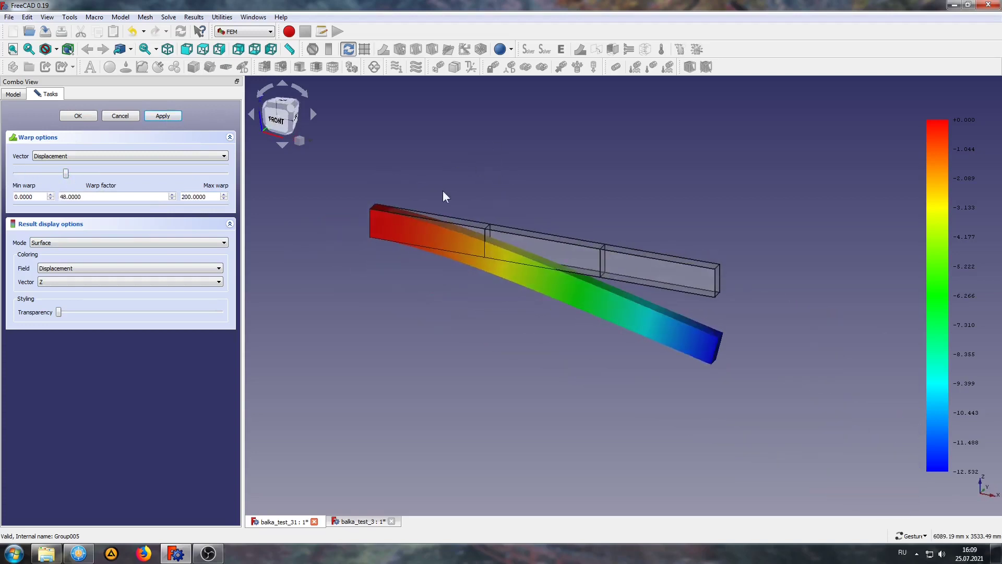
{"action": "left_click", "coordinate": [86, 115]}
Step: Select the WarpVector filter and delete it
{"action": "left_click_drag", "start_coordinate": [427, 169], "coordinate": [447, 228]}
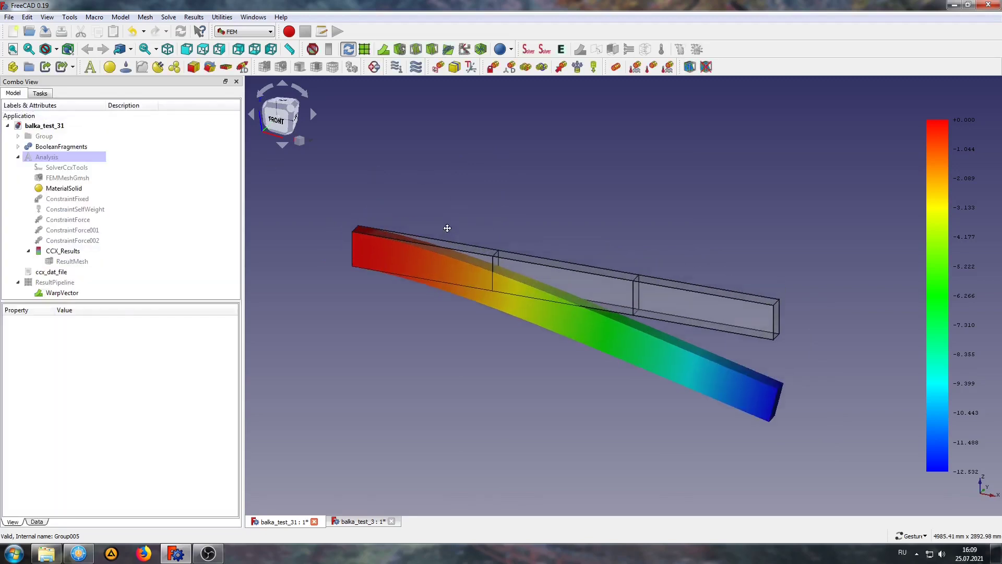
{"action": "left_click", "coordinate": [62, 293]}
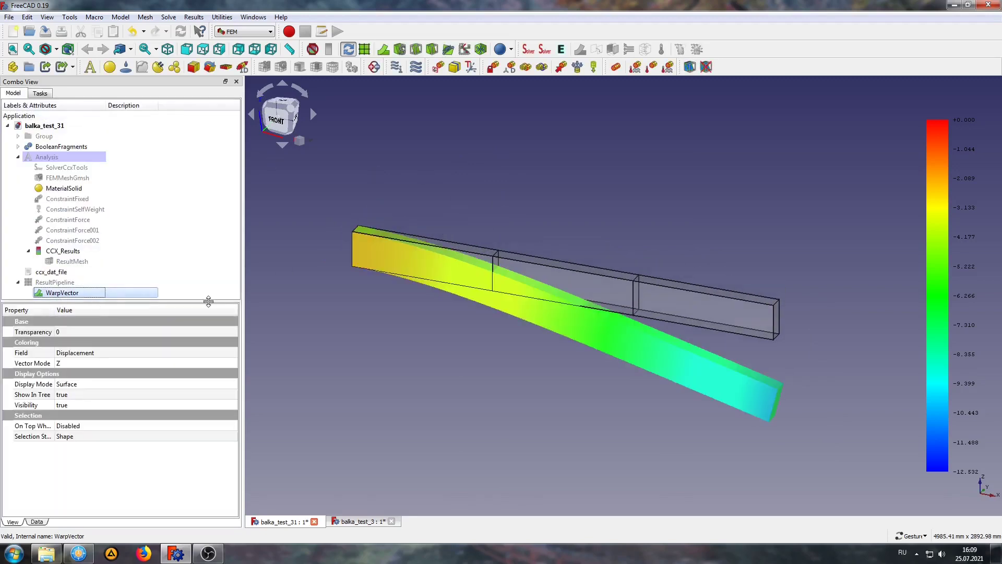
{"action": "key", "text": "Delete"}
Step: Confirm removal of the warp filter and recentre the beam view
{"action": "left_click", "coordinate": [527, 303]}
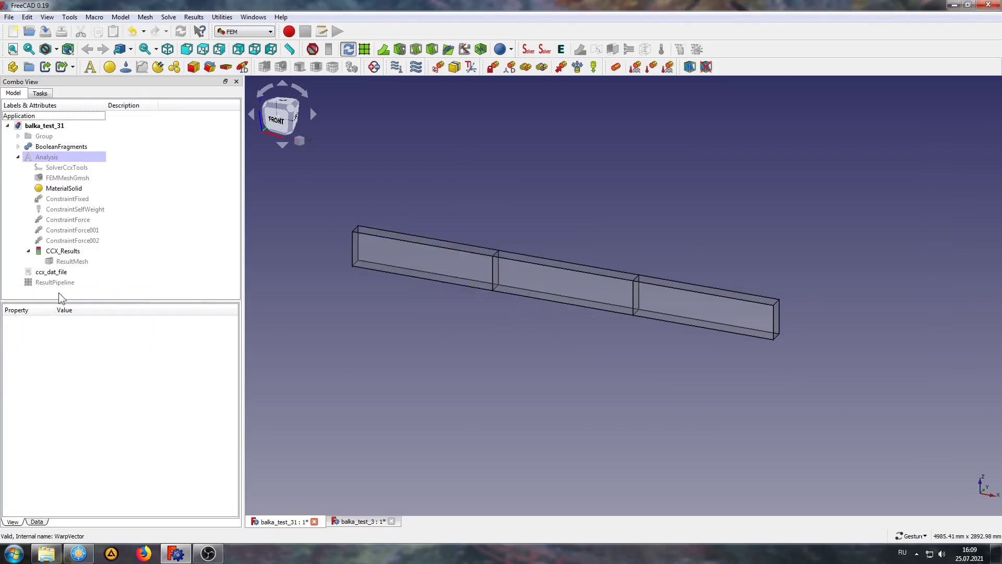
{"action": "scroll", "coordinate": [413, 337], "scroll_direction": "up", "scroll_amount": 3}
{"action": "scroll", "coordinate": [417, 345], "scroll_direction": "down", "scroll_amount": 1}
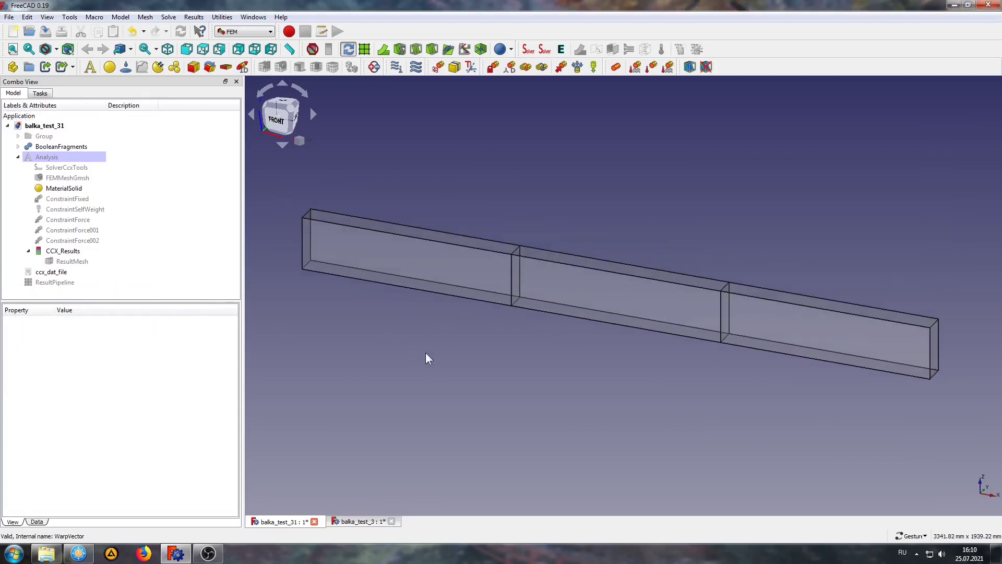
{"action": "right_click_drag", "start_coordinate": [426, 358], "coordinate": [420, 363]}
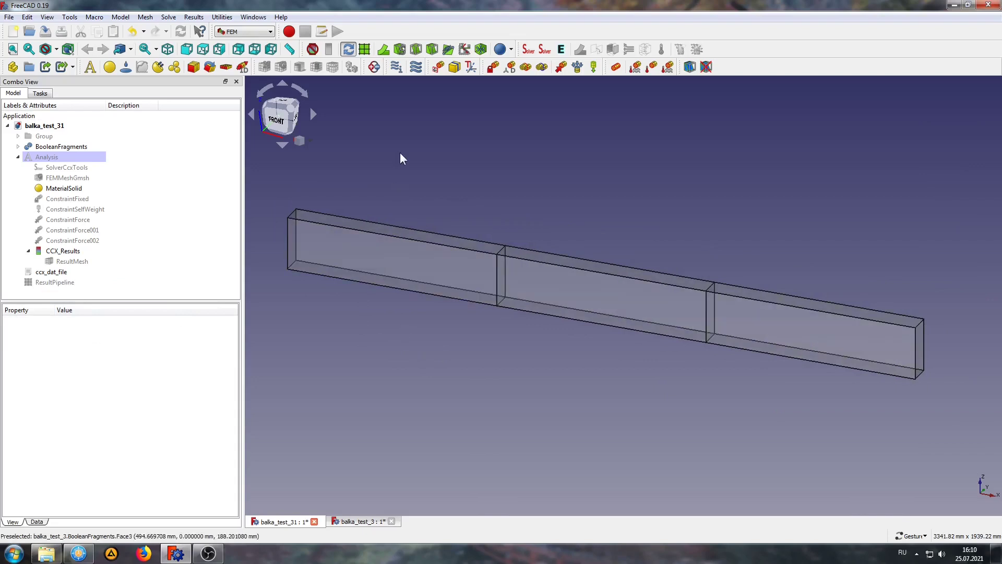
Step: Add a Plane Clip filter shown as Surface, coloured by Major Principal Stress
{"action": "left_click", "coordinate": [433, 50]}
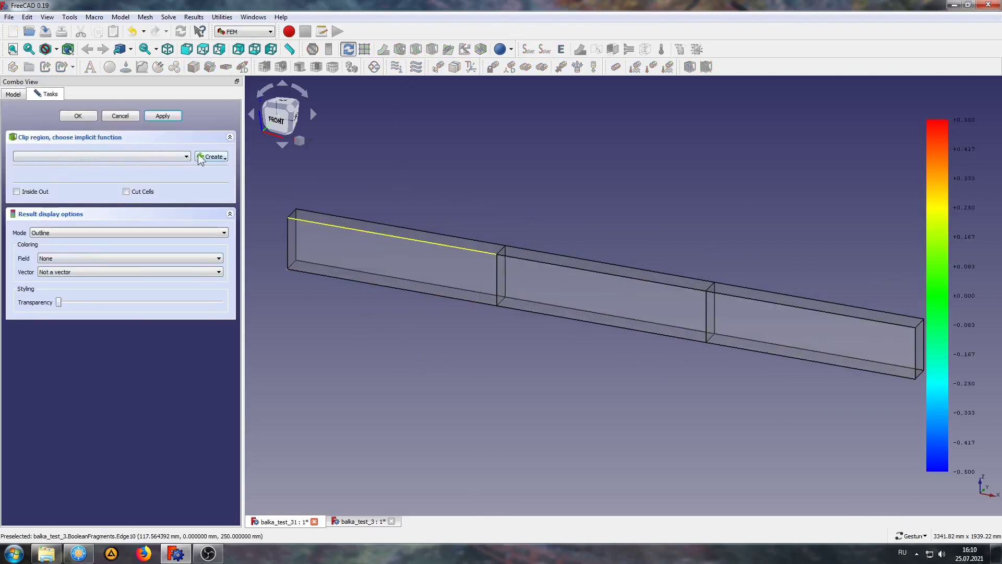
{"action": "left_click", "coordinate": [201, 158]}
{"action": "left_click", "coordinate": [214, 166]}
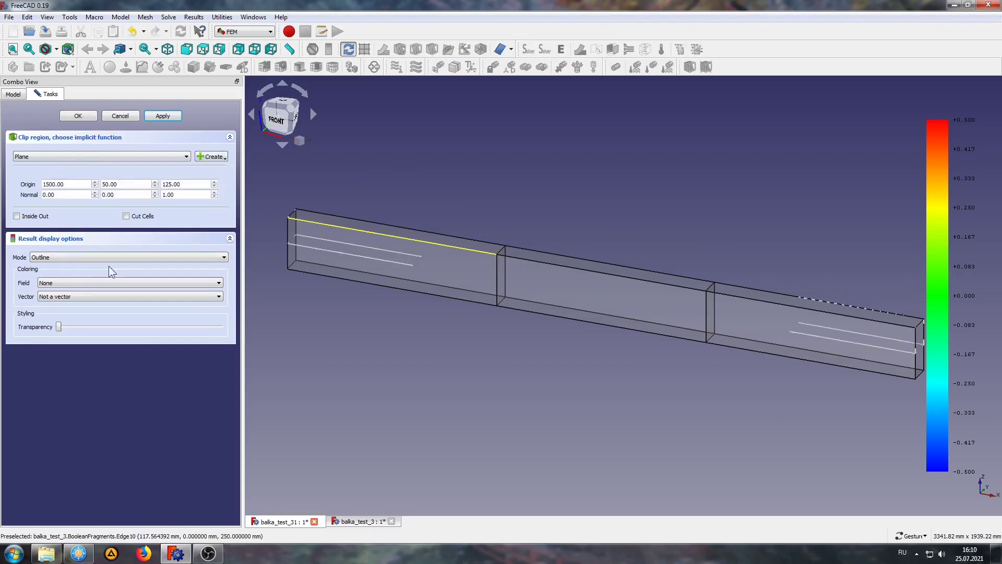
{"action": "left_click", "coordinate": [92, 256]}
{"action": "left_click", "coordinate": [58, 277]}
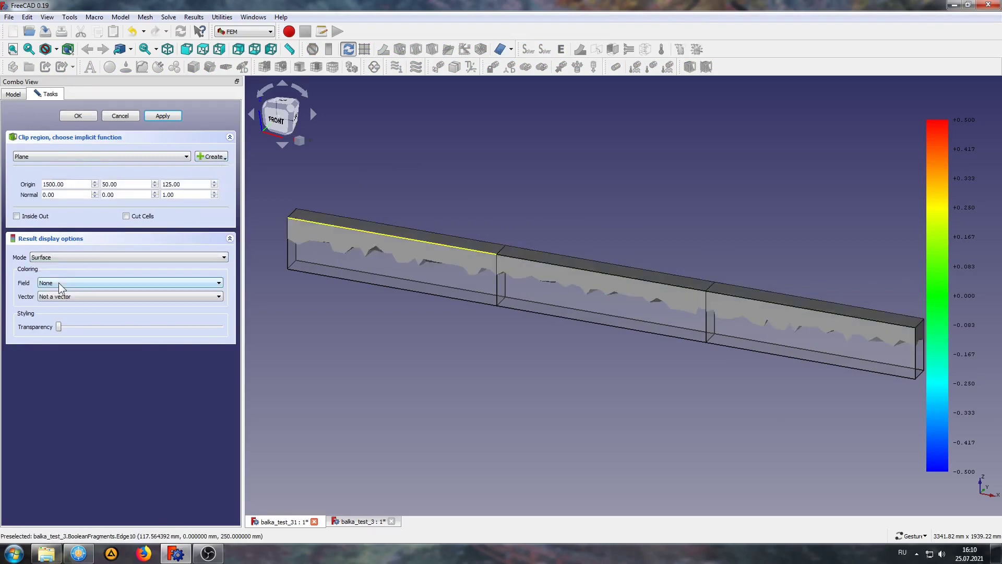
{"action": "scroll", "coordinate": [68, 334], "scroll_direction": "down", "scroll_amount": 2}
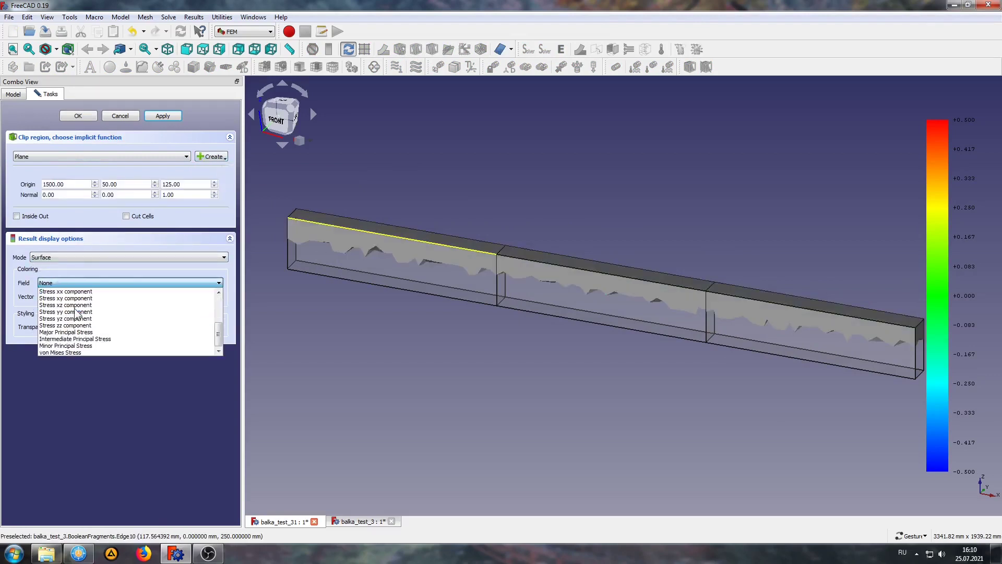
{"action": "left_click", "coordinate": [57, 332]}
Step: Tick Cut Cells and Inside Out to show the lower, cut half of the beam
{"action": "mouse_move", "coordinate": [378, 347]}
{"action": "left_mouse_down"}
{"action": "mouse_move", "coordinate": [344, 337]}
{"action": "mouse_move", "coordinate": [403, 267]}
{"action": "left_mouse_up"}
{"action": "scroll", "coordinate": [382, 388], "scroll_direction": "up", "scroll_amount": 3}
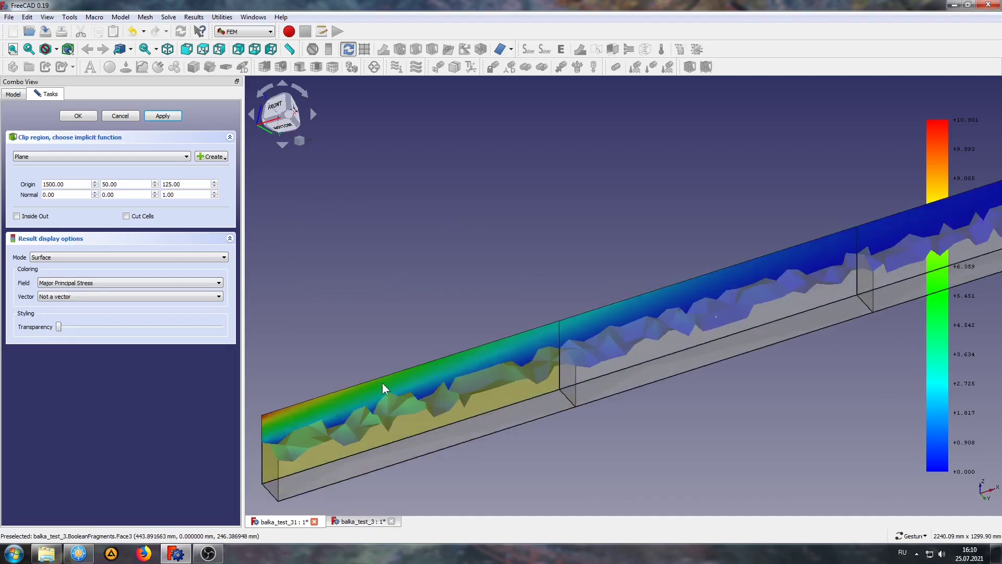
{"action": "scroll", "coordinate": [382, 389], "scroll_direction": "down", "scroll_amount": 2}
{"action": "right_click_drag", "start_coordinate": [578, 174], "coordinate": [554, 191]}
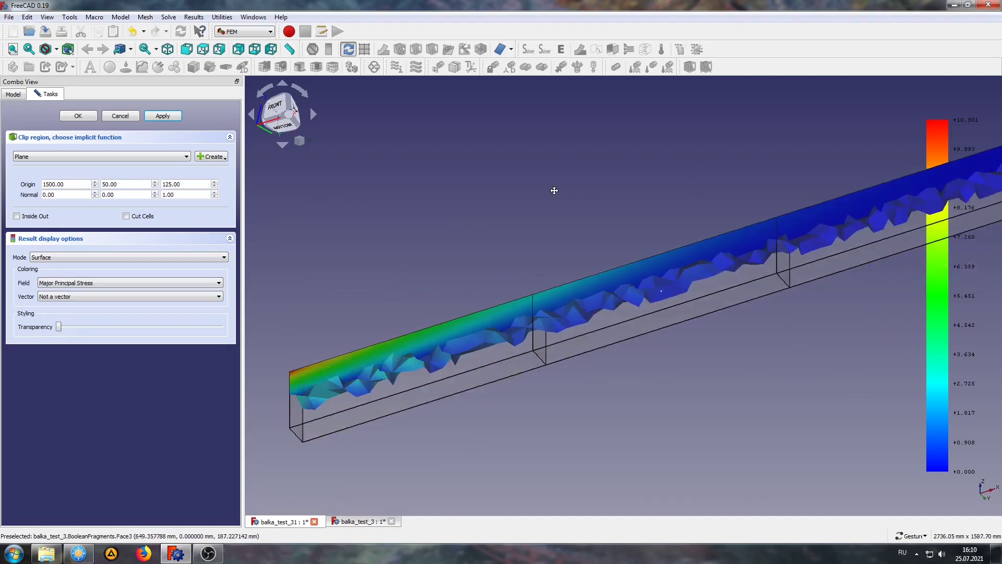
{"action": "left_click", "coordinate": [126, 216]}
{"action": "left_click_drag", "start_coordinate": [515, 127], "coordinate": [491, 277]}
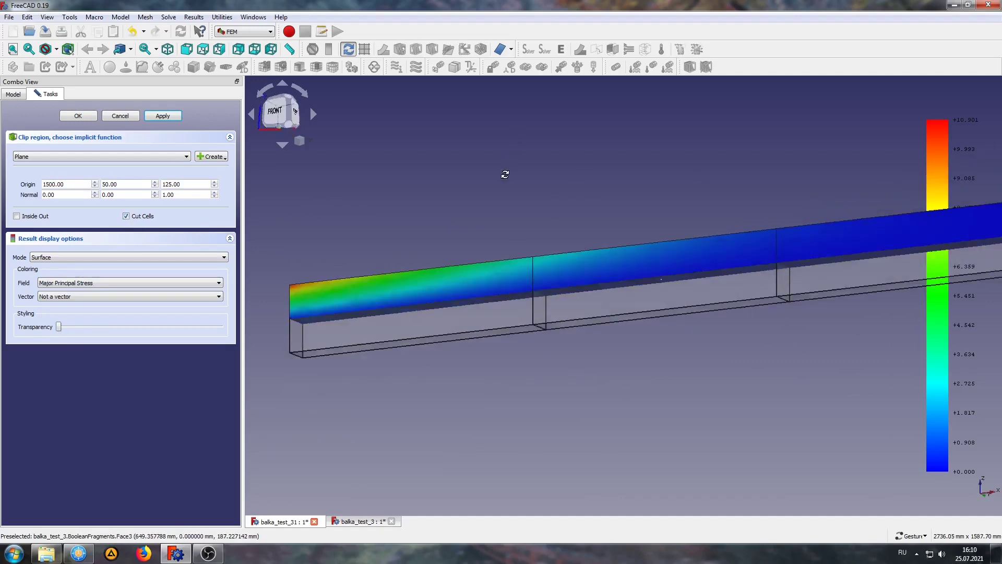
{"action": "right_click_drag", "start_coordinate": [491, 278], "coordinate": [446, 302]}
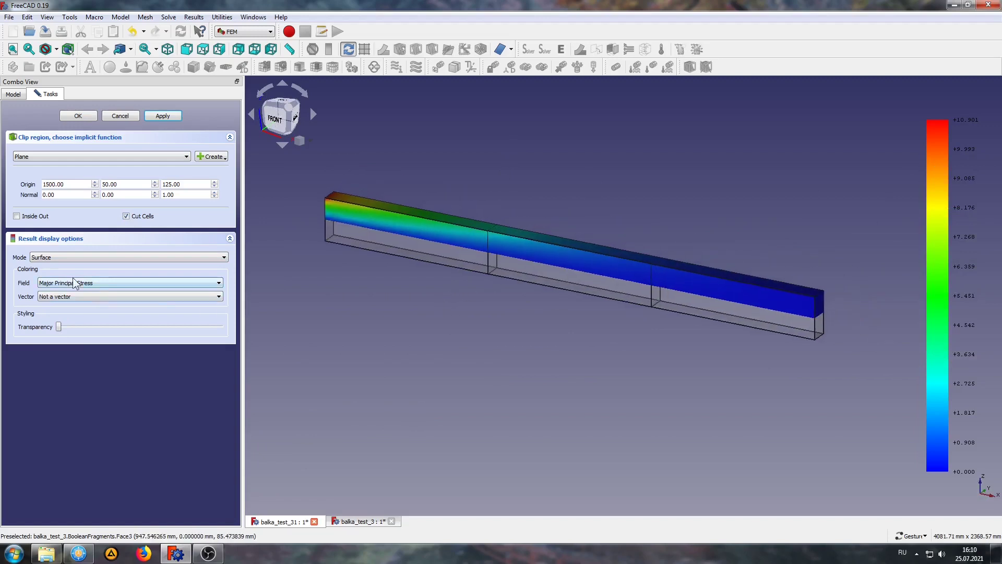
{"action": "left_click", "coordinate": [16, 216]}
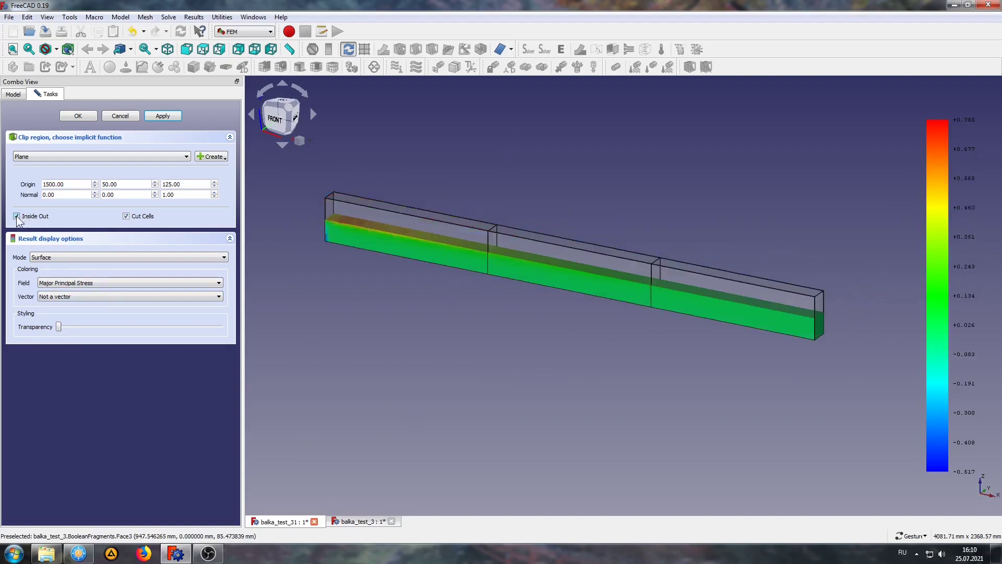
{"action": "left_click_drag", "start_coordinate": [447, 385], "coordinate": [461, 389]}
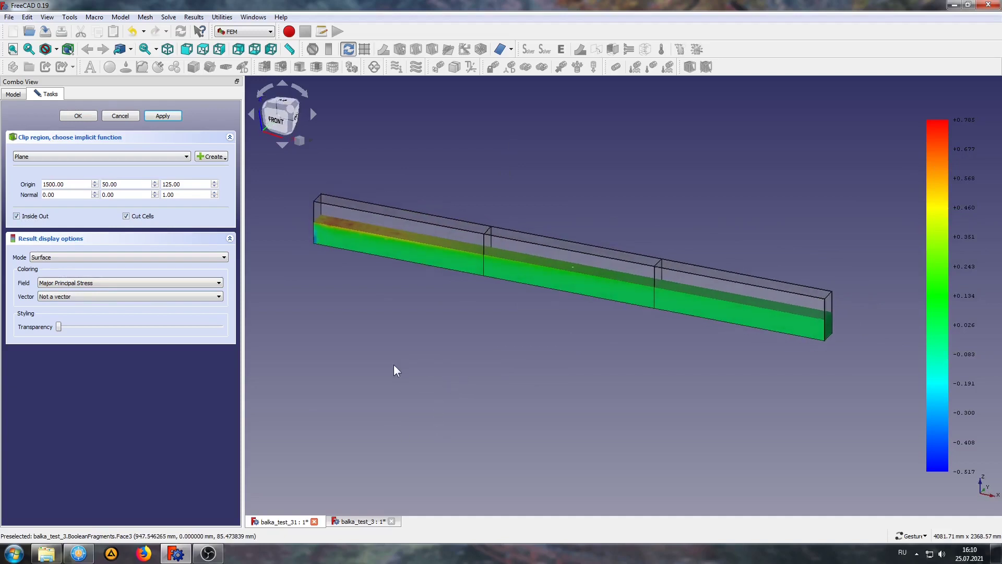
{"action": "right_click_drag", "start_coordinate": [394, 365], "coordinate": [394, 380]}
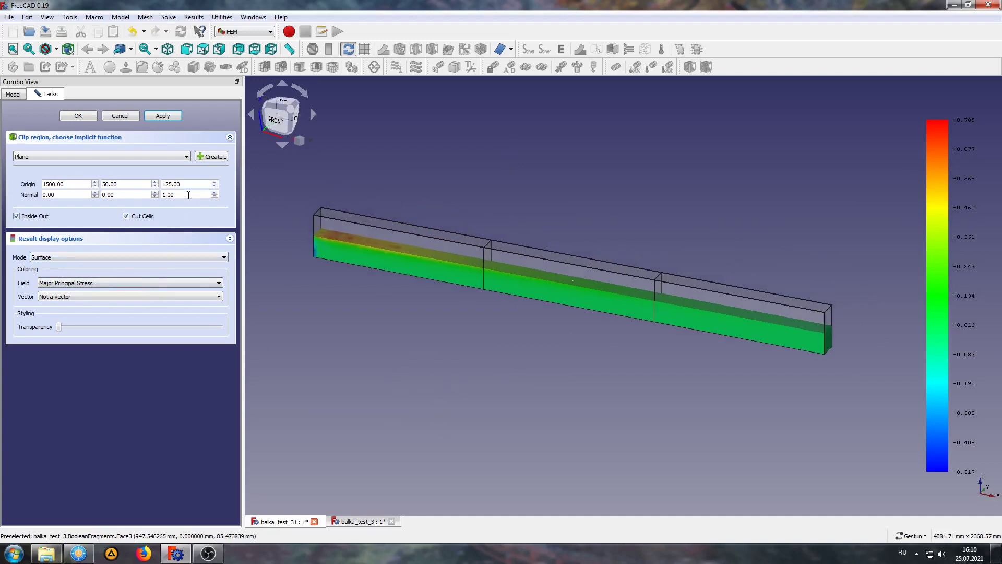
Step: Set the clip plane normal's Z to 0, apply, and untick Inside Out
{"action": "type", "text": "0"}
{"action": "left_click", "coordinate": [129, 196]}
{"action": "left_click", "coordinate": [167, 117]}
{"action": "left_click", "coordinate": [32, 218]}
{"action": "scroll", "coordinate": [423, 275], "scroll_direction": "up", "scroll_amount": 2}
{"action": "scroll", "coordinate": [347, 328], "scroll_direction": "up", "scroll_amount": 3}
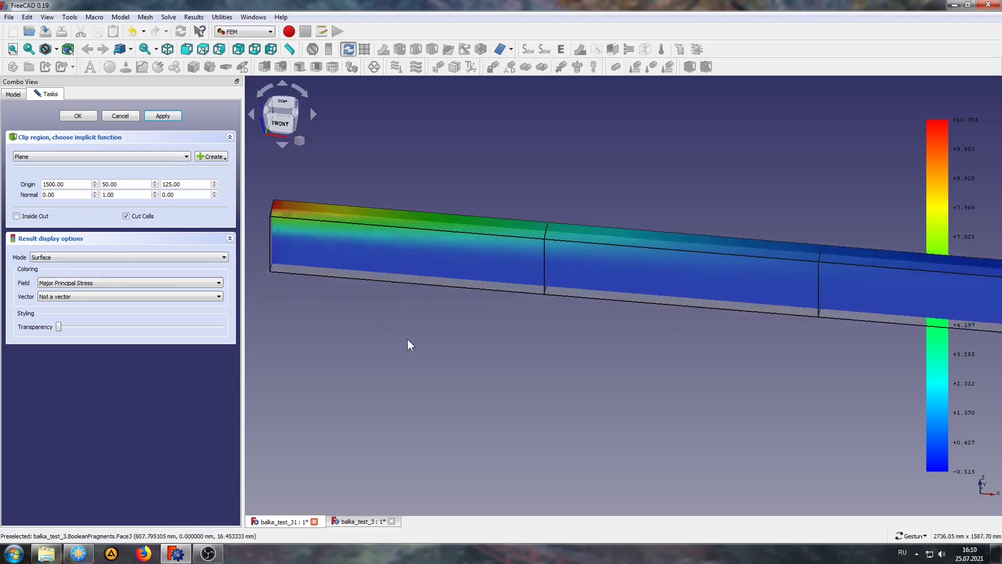
{"action": "scroll", "coordinate": [407, 339], "scroll_direction": "down", "scroll_amount": 1}
Step: Move the clip plane to Origin Y 75, apply it, and close the Clip panel
{"action": "mouse_move", "coordinate": [407, 340]}
{"action": "left_mouse_down"}
{"action": "mouse_move", "coordinate": [394, 463]}
{"action": "mouse_move", "coordinate": [401, 369]}
{"action": "mouse_move", "coordinate": [440, 399]}
{"action": "mouse_move", "coordinate": [434, 409]}
{"action": "mouse_move", "coordinate": [427, 364]}
{"action": "mouse_move", "coordinate": [434, 399]}
{"action": "left_mouse_up"}
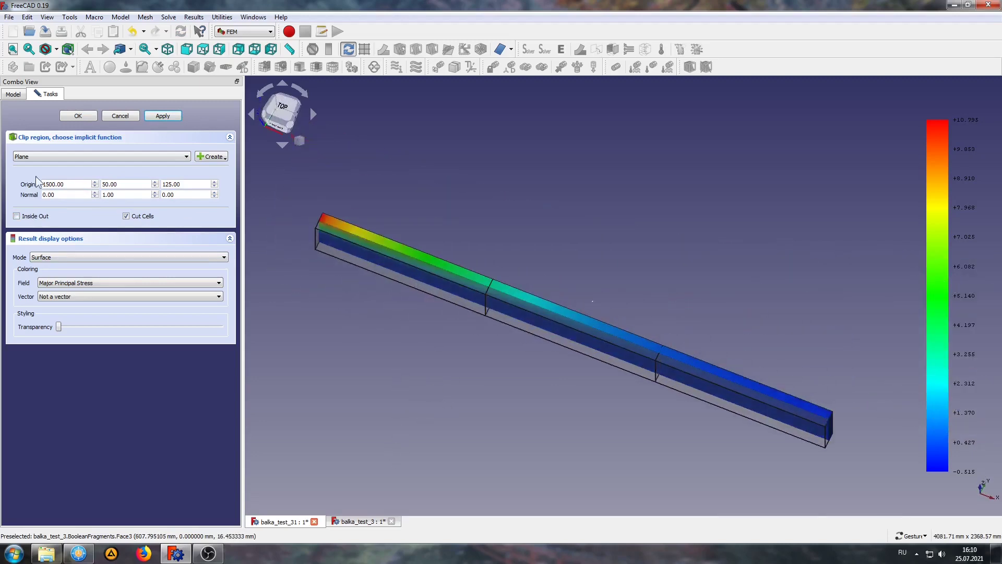
{"action": "scroll", "coordinate": [299, 197], "scroll_direction": "up", "scroll_amount": 2}
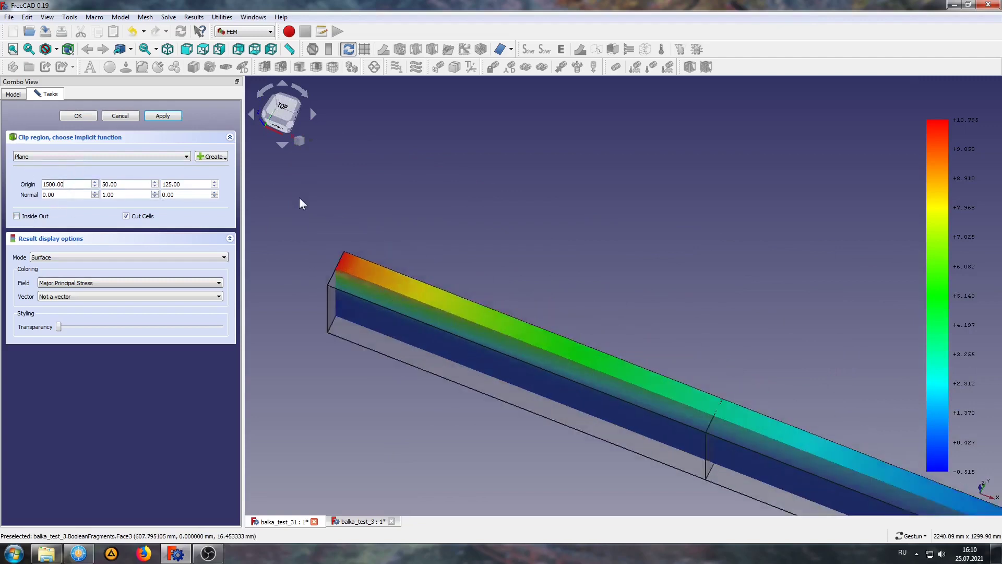
{"action": "scroll", "coordinate": [299, 198], "scroll_direction": "up", "scroll_amount": 1}
{"action": "scroll", "coordinate": [462, 222], "scroll_direction": "up", "scroll_amount": 2}
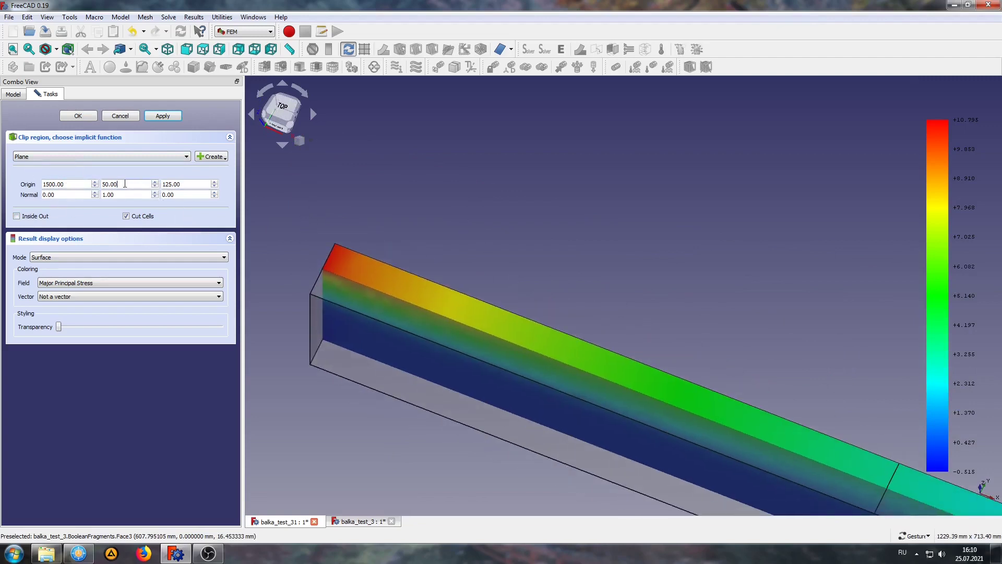
{"action": "left_click_drag", "start_coordinate": [124, 183], "coordinate": [89, 192]}
{"action": "type", "text": "5"}
{"action": "left_click", "coordinate": [160, 115]}
{"action": "left_click_drag", "start_coordinate": [122, 187], "coordinate": [80, 182]}
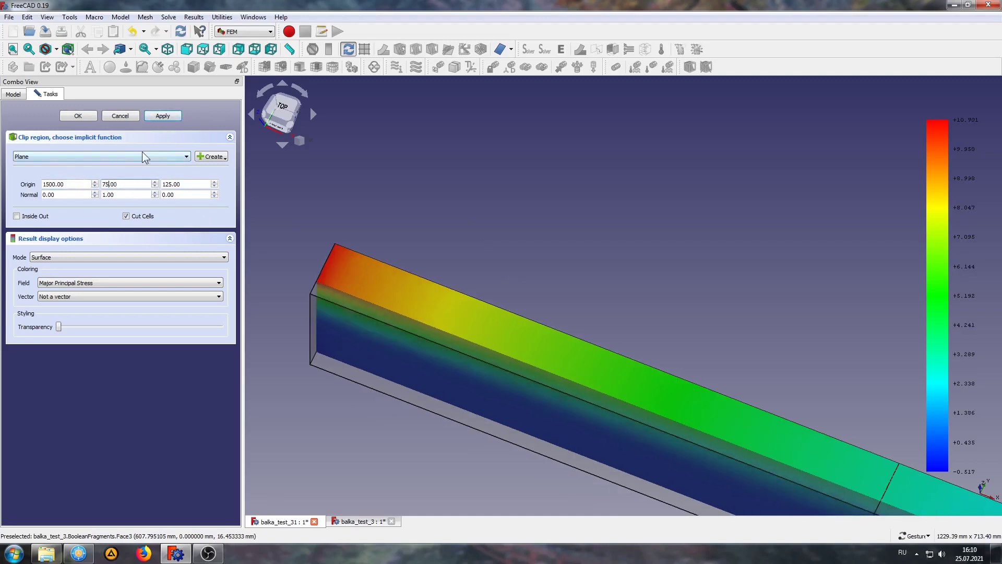
{"action": "left_click", "coordinate": [164, 114]}
{"action": "mouse_move", "coordinate": [378, 193]}
{"action": "left_mouse_down"}
{"action": "mouse_move", "coordinate": [430, 212]}
{"action": "mouse_move", "coordinate": [447, 157]}
{"action": "mouse_move", "coordinate": [606, 240]}
{"action": "mouse_move", "coordinate": [328, 162]}
{"action": "left_mouse_up"}
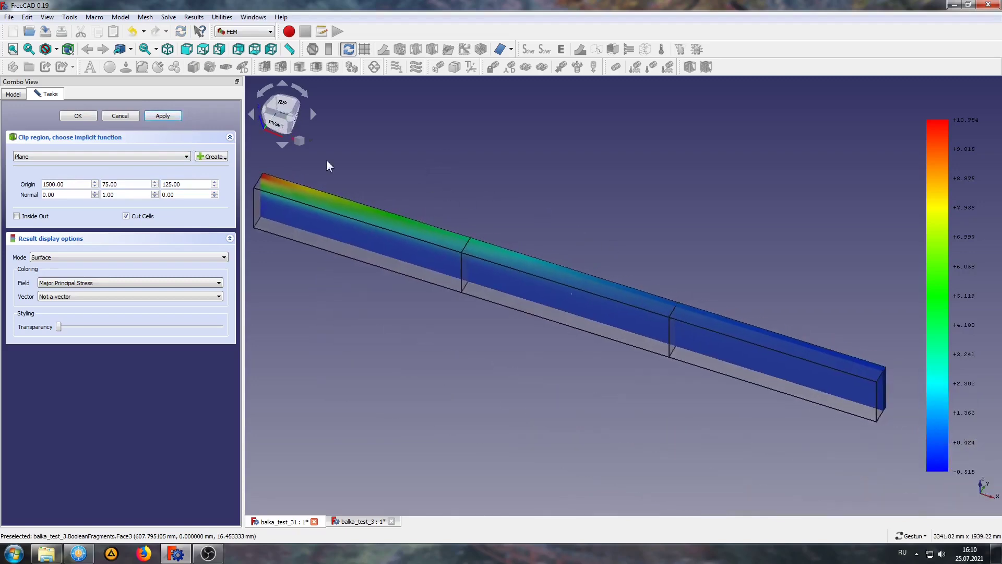
{"action": "left_click", "coordinate": [79, 116]}
Step: Delete the Clip filter from the beam's result pipeline
{"action": "left_click", "coordinate": [51, 293]}
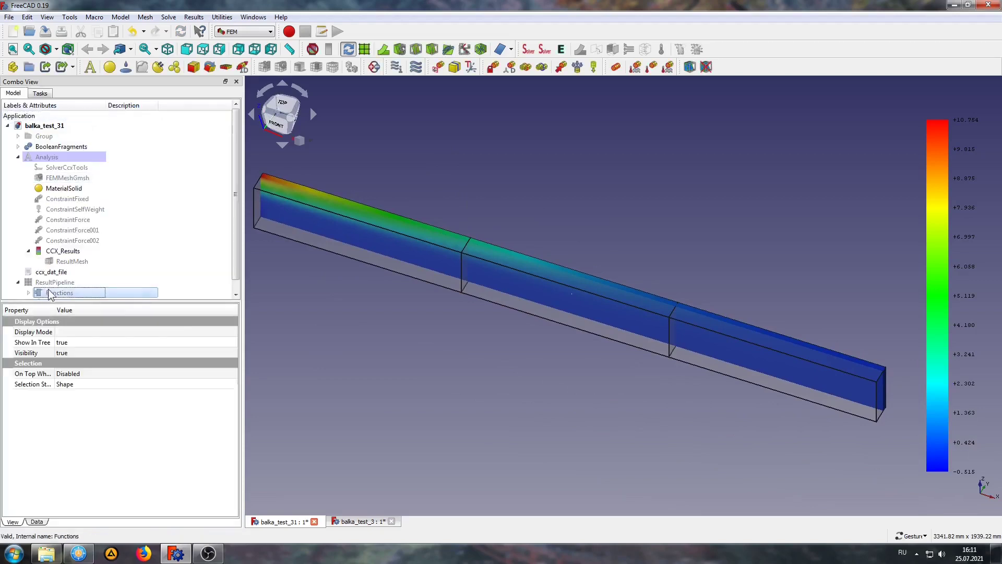
{"action": "scroll", "coordinate": [236, 238], "scroll_direction": "down", "scroll_amount": 1}
{"action": "left_click", "coordinate": [186, 295]}
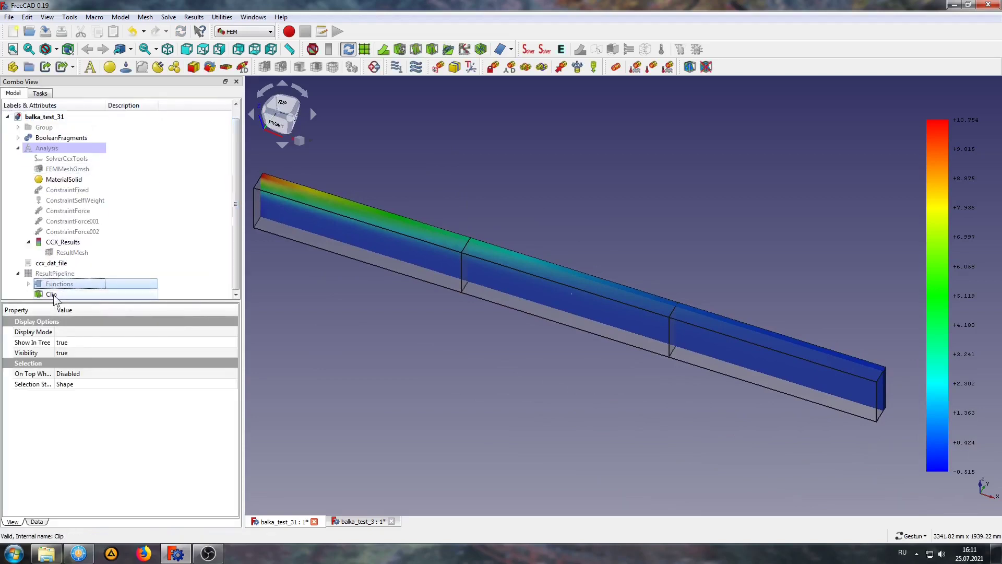
{"action": "key", "text": "Delete"}
{"action": "left_click", "coordinate": [515, 302]}
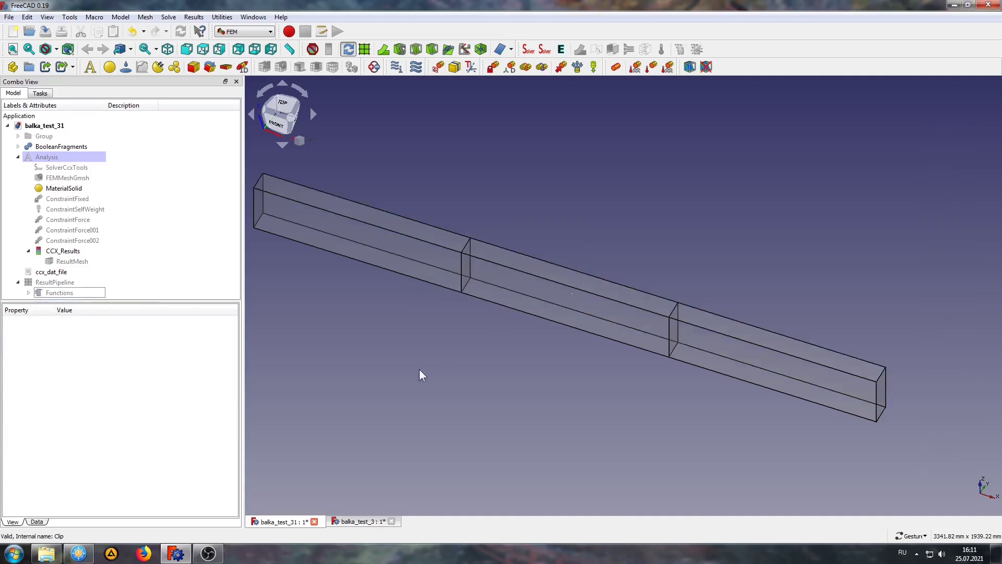
{"action": "right_click_drag", "start_coordinate": [419, 369], "coordinate": [463, 370]}
{"action": "mouse_move", "coordinate": [464, 370]}
{"action": "left_mouse_down"}
{"action": "mouse_move", "coordinate": [463, 352]}
{"action": "mouse_move", "coordinate": [414, 372]}
{"action": "left_mouse_up"}
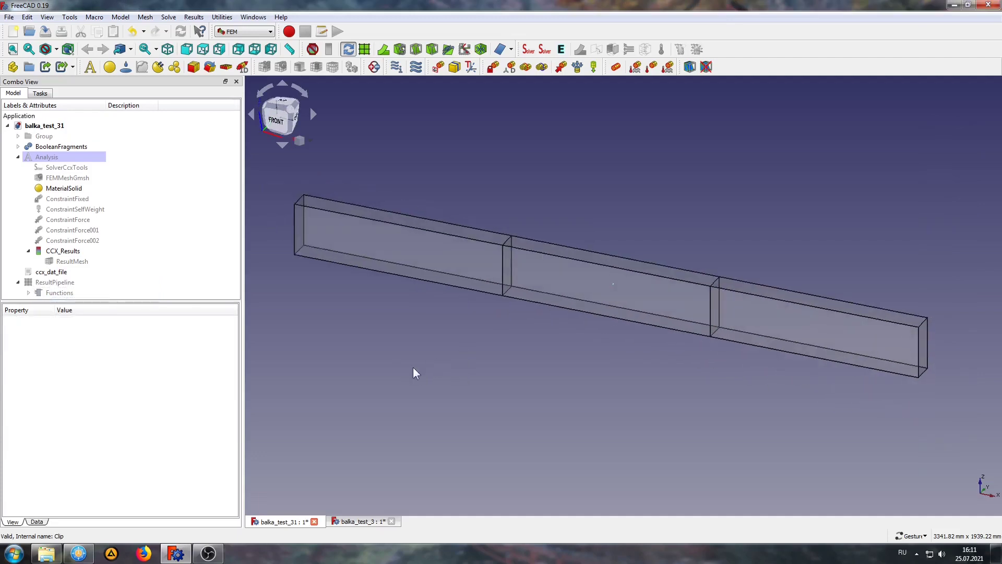
Step: Add a Function cut filter in Surface mode, coloured by Major Principal Stress
{"action": "left_click", "coordinate": [416, 49]}
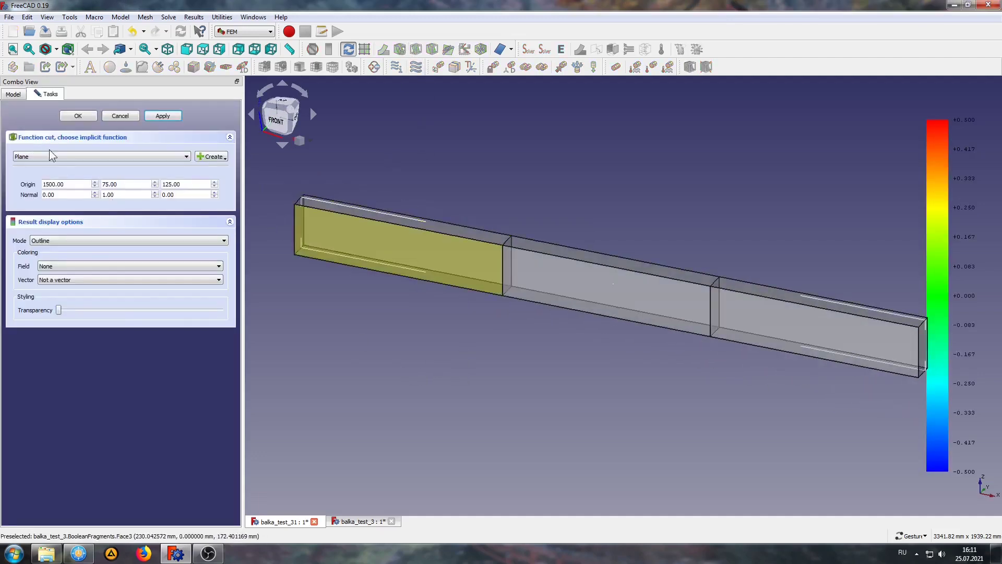
{"action": "left_click", "coordinate": [73, 237]}
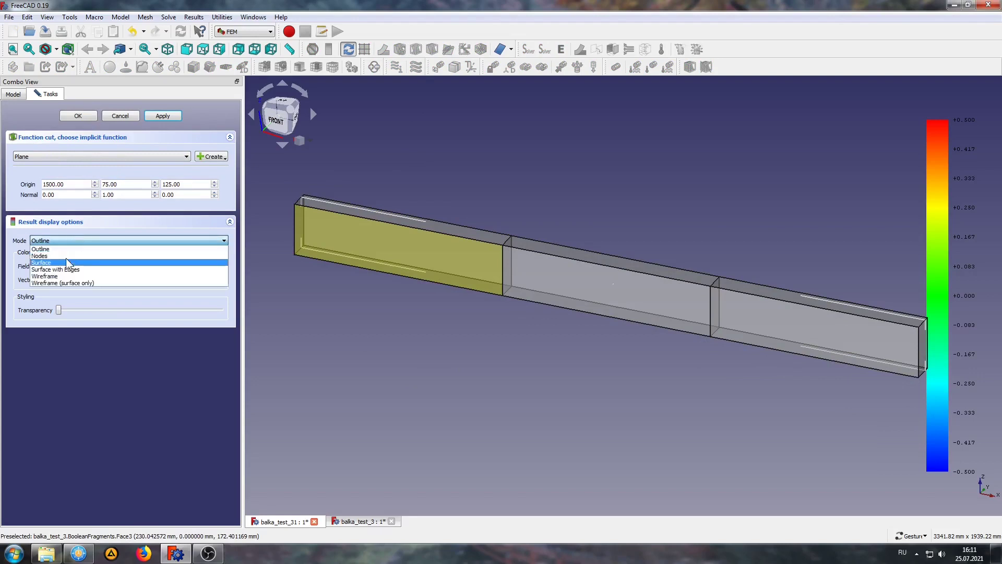
{"action": "left_click", "coordinate": [65, 258]}
{"action": "left_click", "coordinate": [81, 266]}
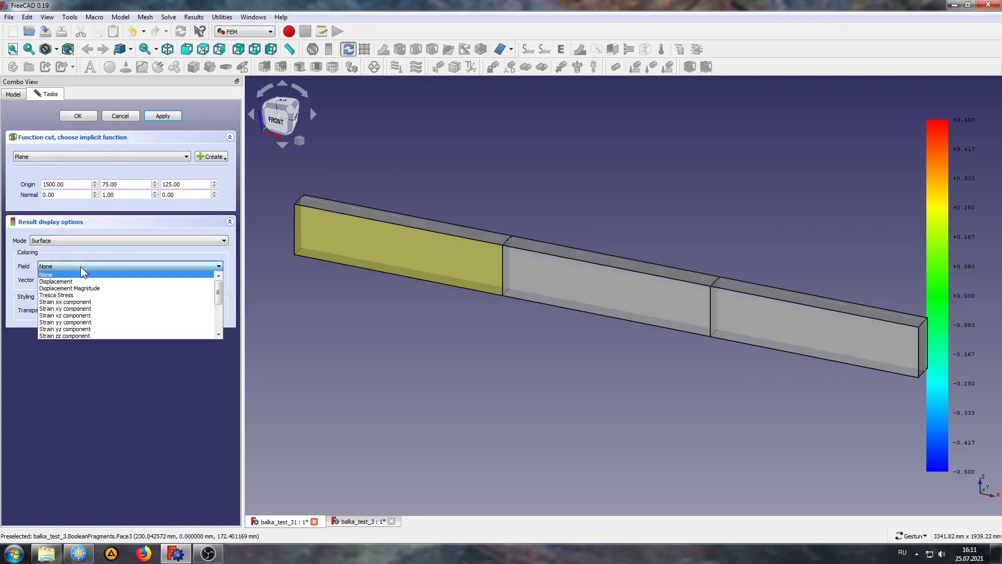
{"action": "scroll", "coordinate": [90, 301], "scroll_direction": "down", "scroll_amount": 3}
{"action": "left_click", "coordinate": [66, 315]}
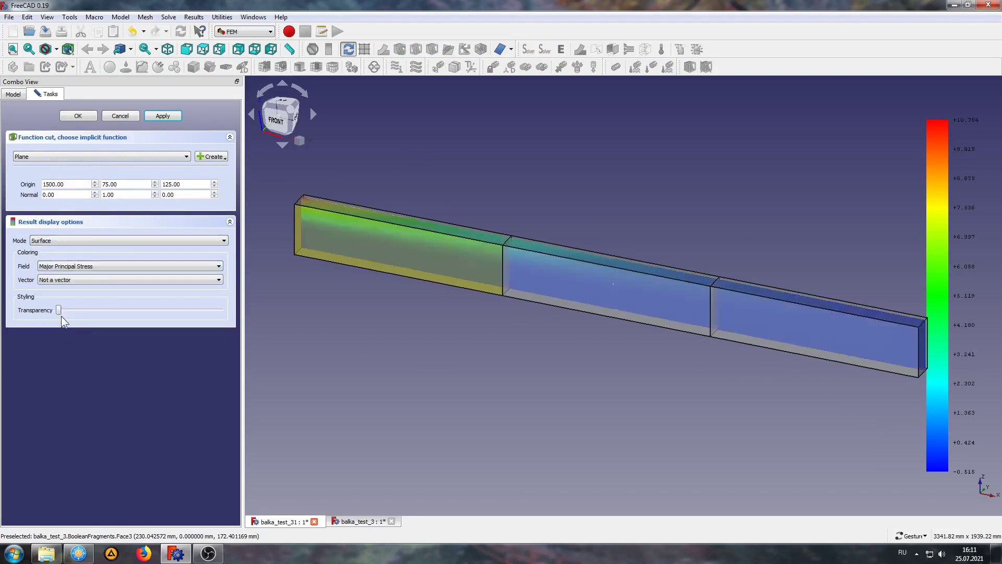
{"action": "mouse_move", "coordinate": [333, 325]}
{"action": "left_mouse_down"}
{"action": "mouse_move", "coordinate": [357, 307]}
{"action": "mouse_move", "coordinate": [347, 374]}
{"action": "left_mouse_up"}
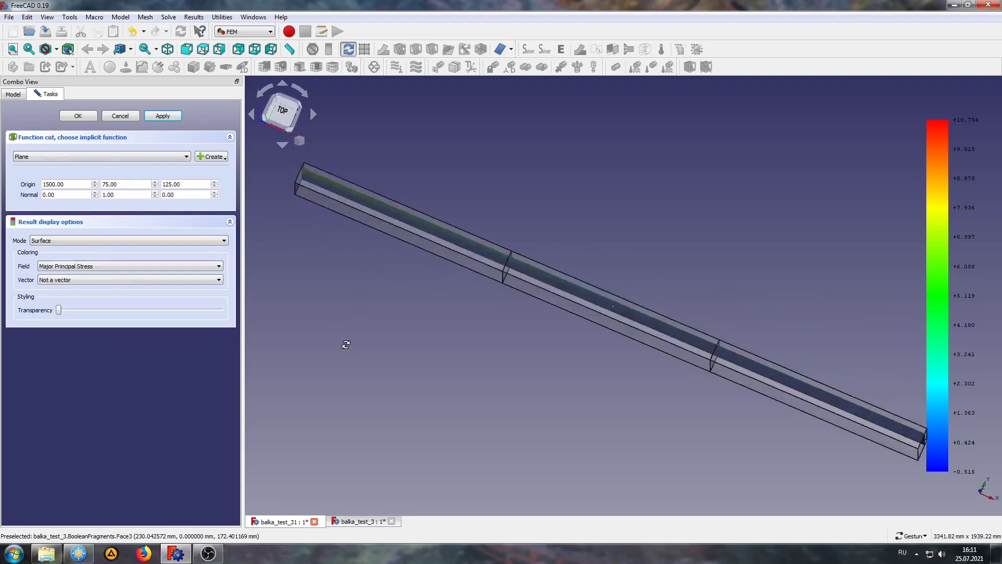
{"action": "scroll", "coordinate": [331, 168], "scroll_direction": "up", "scroll_amount": 5}
{"action": "scroll", "coordinate": [411, 187], "scroll_direction": "down", "scroll_amount": 3}
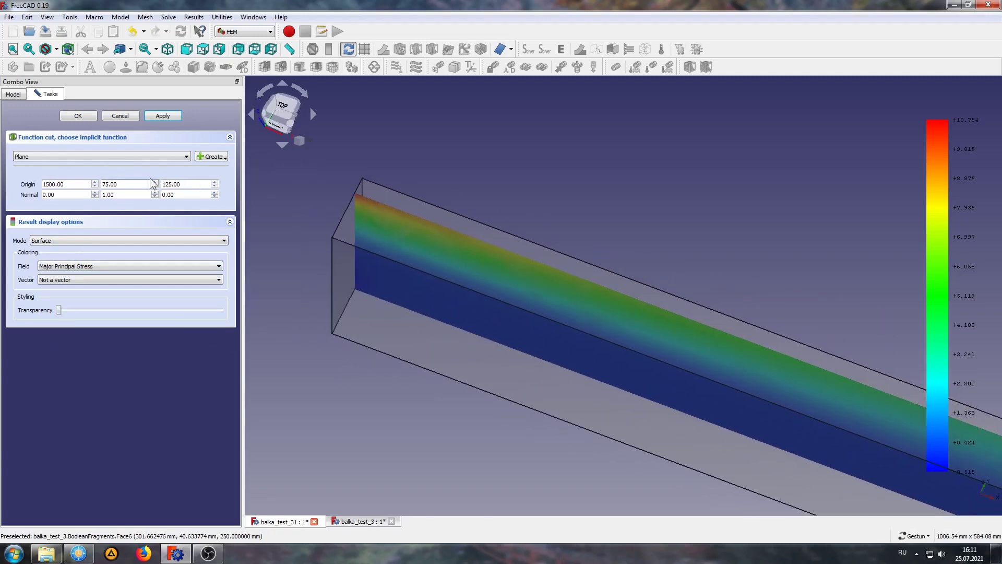
Step: Set the cut plane's Origin Y to 50 and its Normal X to 1
{"action": "type", "text": "5"}
{"action": "type", "text": "0"}
{"action": "left_click", "coordinate": [164, 115]}
{"action": "scroll", "coordinate": [559, 157], "scroll_direction": "down", "scroll_amount": 2}
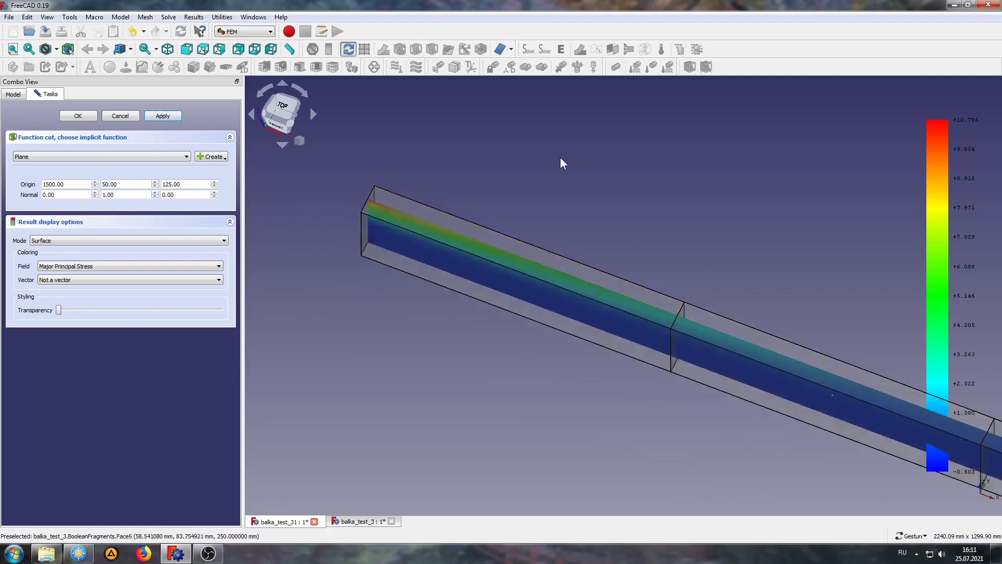
{"action": "scroll", "coordinate": [522, 162], "scroll_direction": "down", "scroll_amount": 2}
{"action": "scroll", "coordinate": [489, 165], "scroll_direction": "down", "scroll_amount": 2}
{"action": "mouse_move", "coordinate": [489, 166]}
{"action": "left_mouse_down"}
{"action": "mouse_move", "coordinate": [486, 197]}
{"action": "mouse_move", "coordinate": [386, 180]}
{"action": "left_mouse_up"}
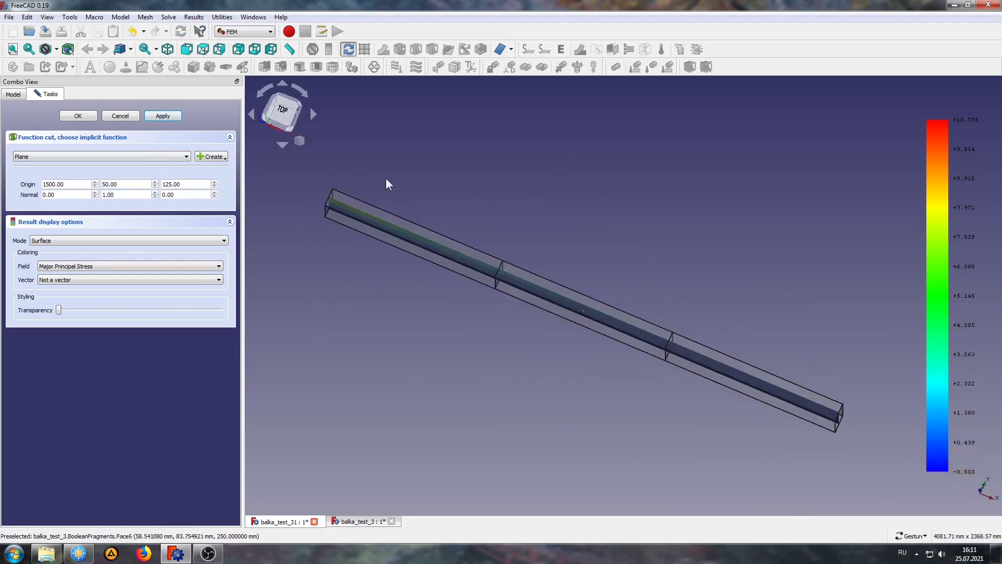
{"action": "double_click", "coordinate": [66, 195]}
{"action": "type", "text": "1"}
{"action": "key", "text": "Tab"}
Step: Apply the X-normal plane, move its Origin X to 10, and confirm the cut filter
{"action": "left_click", "coordinate": [165, 115]}
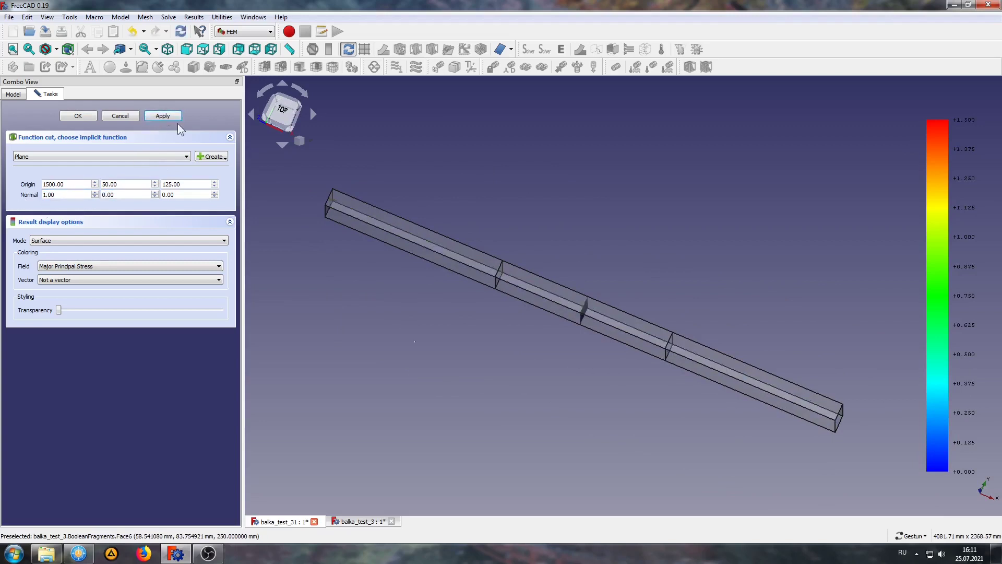
{"action": "scroll", "coordinate": [335, 186], "scroll_direction": "up", "scroll_amount": 2}
{"action": "left_click_drag", "start_coordinate": [335, 187], "coordinate": [378, 226]}
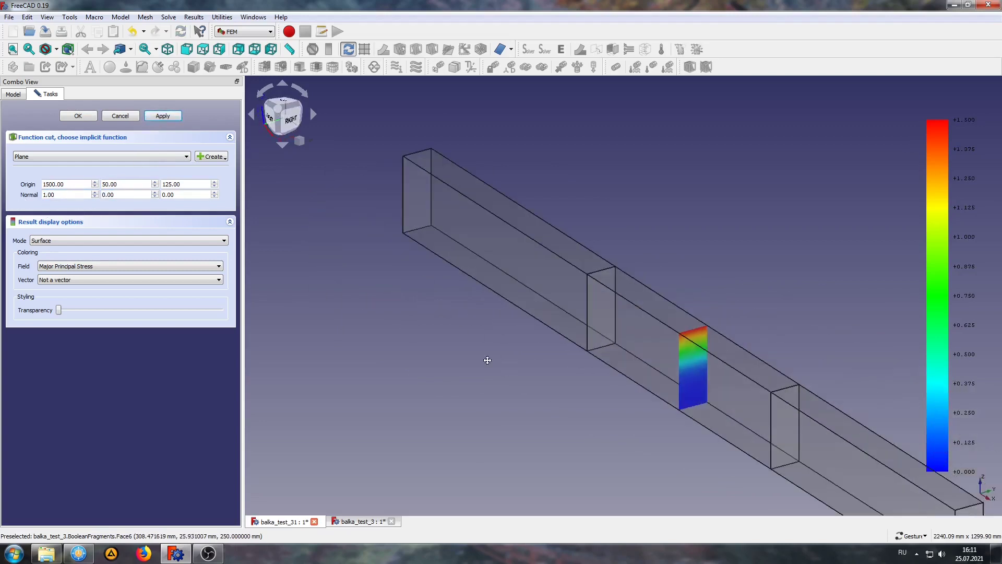
{"action": "left_click_drag", "start_coordinate": [487, 360], "coordinate": [387, 329]}
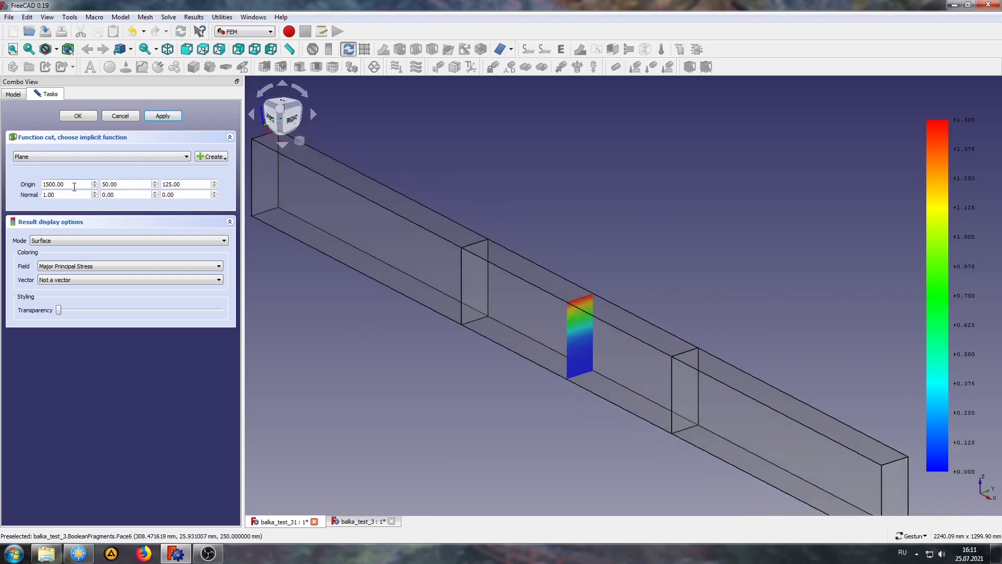
{"action": "left_click_drag", "start_coordinate": [74, 187], "coordinate": [22, 187]}
{"action": "key", "text": "Return"}
{"action": "scroll", "coordinate": [447, 465], "scroll_direction": "up", "scroll_amount": 2}
{"action": "scroll", "coordinate": [360, 228], "scroll_direction": "up", "scroll_amount": 3}
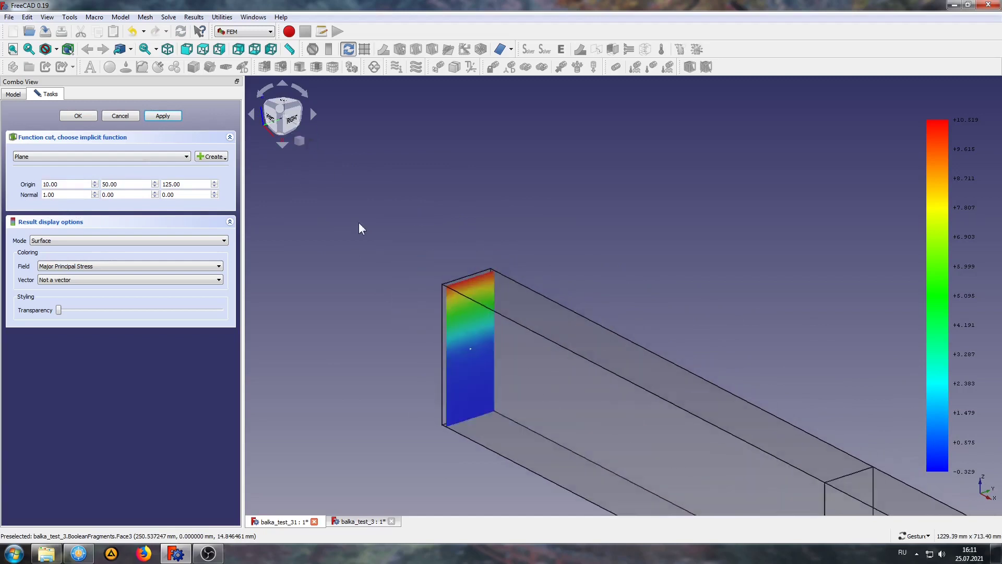
{"action": "scroll", "coordinate": [360, 228], "scroll_direction": "up", "scroll_amount": 1}
{"action": "scroll", "coordinate": [343, 253], "scroll_direction": "up", "scroll_amount": 2}
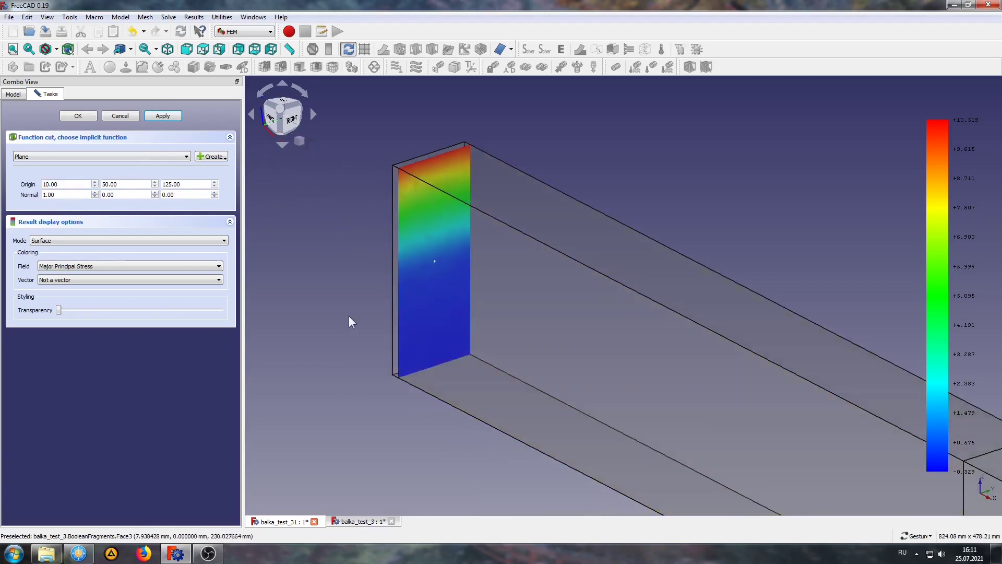
{"action": "left_click", "coordinate": [79, 117]}
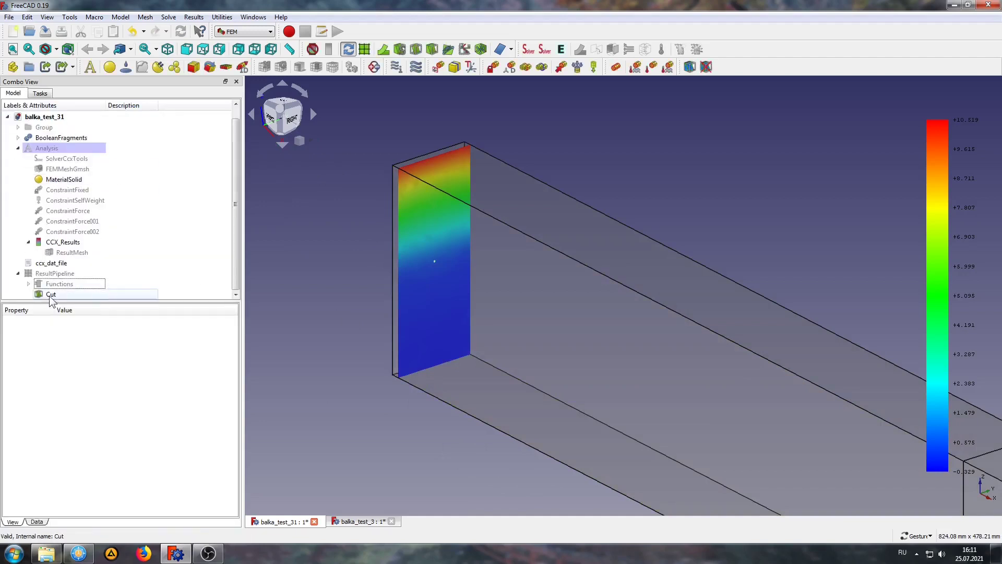
Step: Delete the Cut filter, then the Functions object, confirming each deletion
{"action": "left_click", "coordinate": [50, 295]}
{"action": "key", "text": "Delete"}
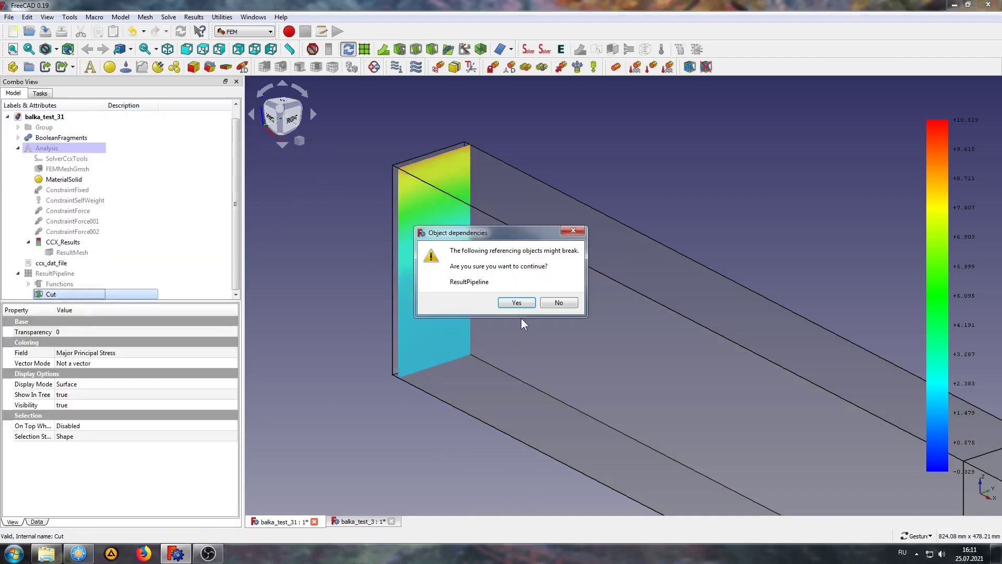
{"action": "left_click", "coordinate": [521, 309]}
{"action": "left_click", "coordinate": [64, 292]}
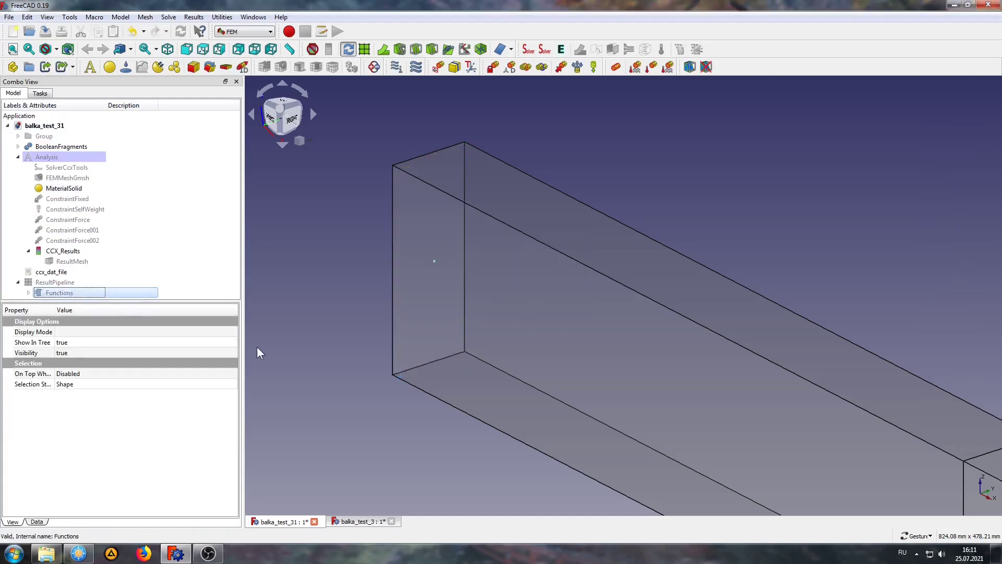
{"action": "key", "text": "Delete"}
{"action": "left_click", "coordinate": [533, 302]}
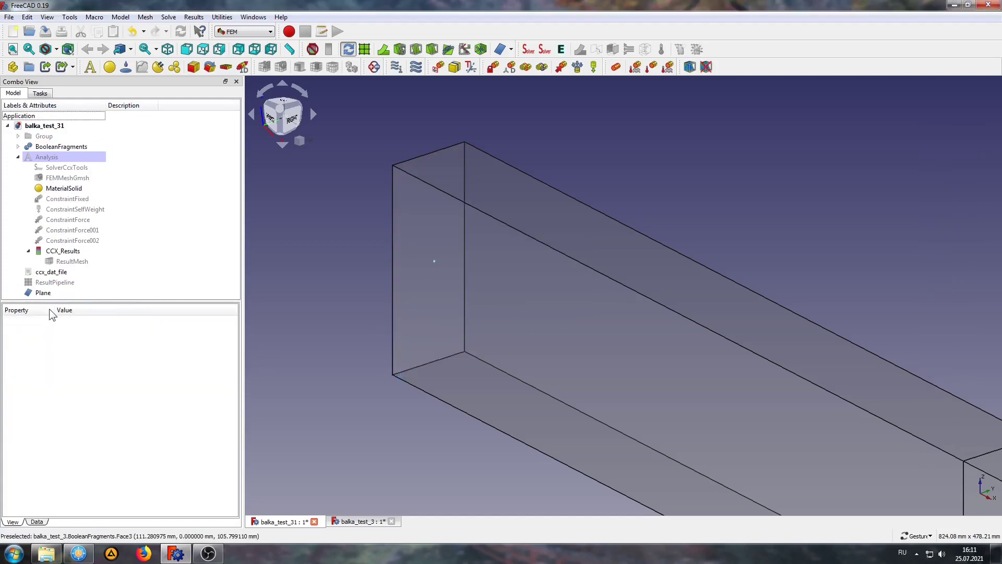
{"action": "scroll", "coordinate": [320, 377], "scroll_direction": "down", "scroll_amount": 1}
{"action": "scroll", "coordinate": [324, 392], "scroll_direction": "down", "scroll_amount": 1}
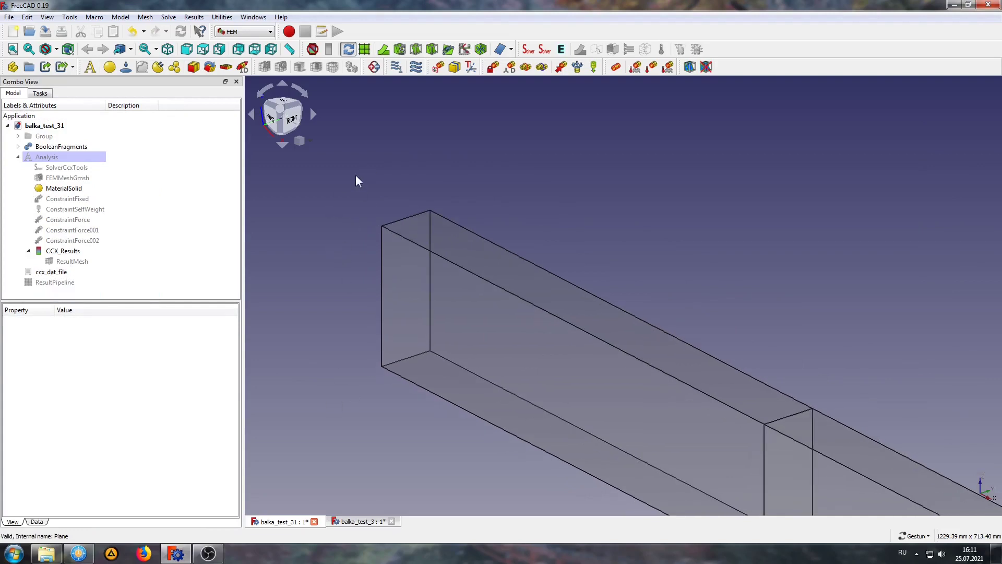
Step: Create a Data along a line filter from (0, 50, 0) to (0, 50, 250)
{"action": "left_click", "coordinate": [449, 51]}
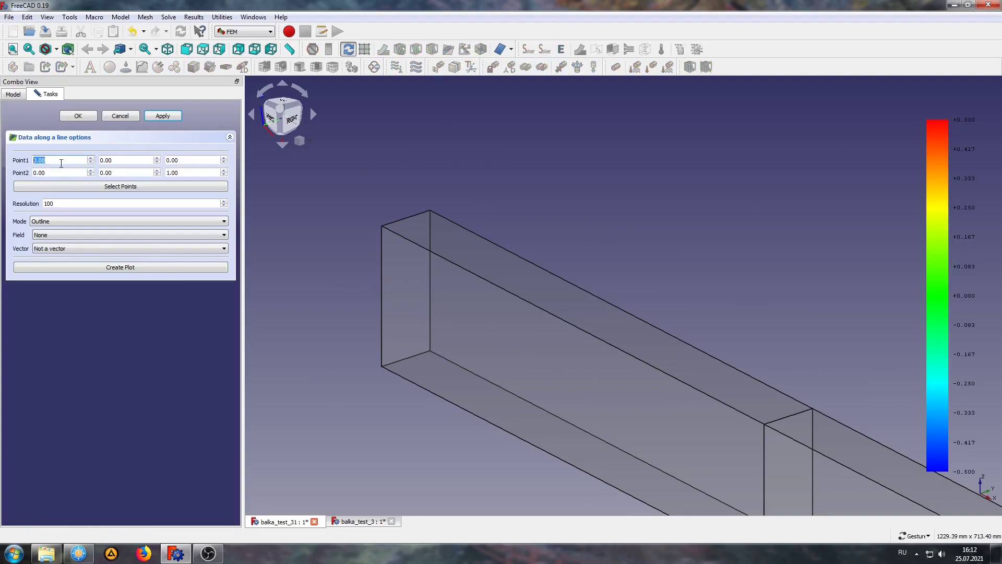
{"action": "type", "text": "0"}
{"action": "left_click", "coordinate": [60, 173]}
{"action": "type", "text": "0"}
{"action": "key", "text": "Tab"}
{"action": "type", "text": "0"}
{"action": "key", "text": "Tab"}
{"action": "type", "text": "50"}
{"action": "left_click", "coordinate": [191, 160]}
{"action": "type", "text": "250"}
{"action": "left_click", "coordinate": [165, 115]}
Step: Show the line in Surface mode coloured by von Mises Stress, apply and confirm
{"action": "left_click", "coordinate": [56, 221]}
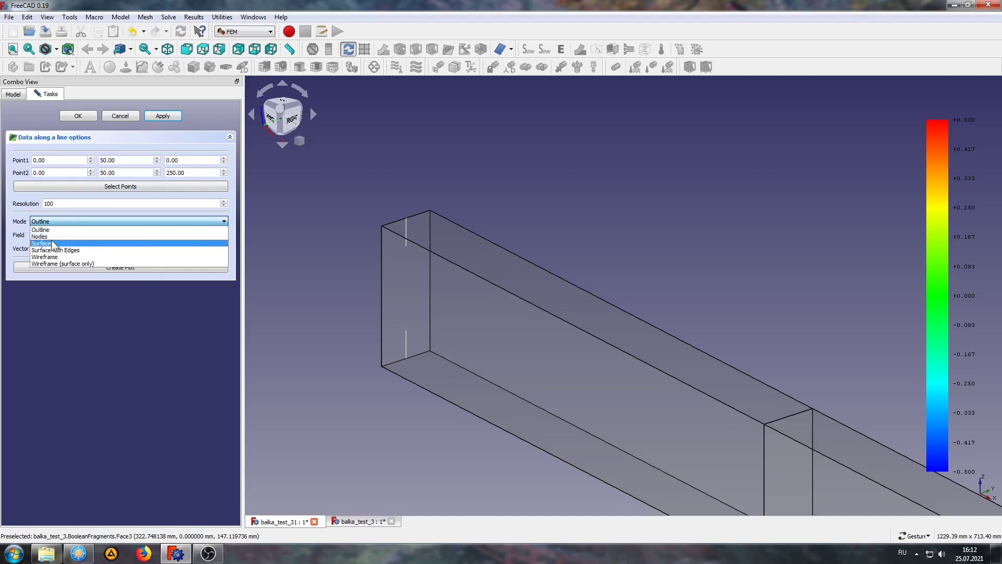
{"action": "left_click", "coordinate": [52, 243]}
{"action": "left_click", "coordinate": [52, 236]}
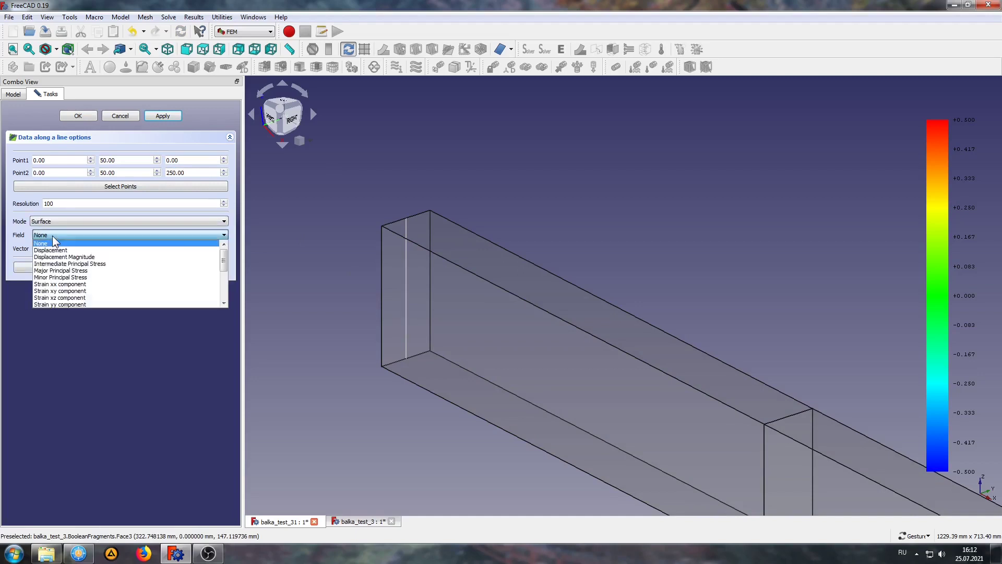
{"action": "scroll", "coordinate": [121, 264], "scroll_direction": "down", "scroll_amount": 4}
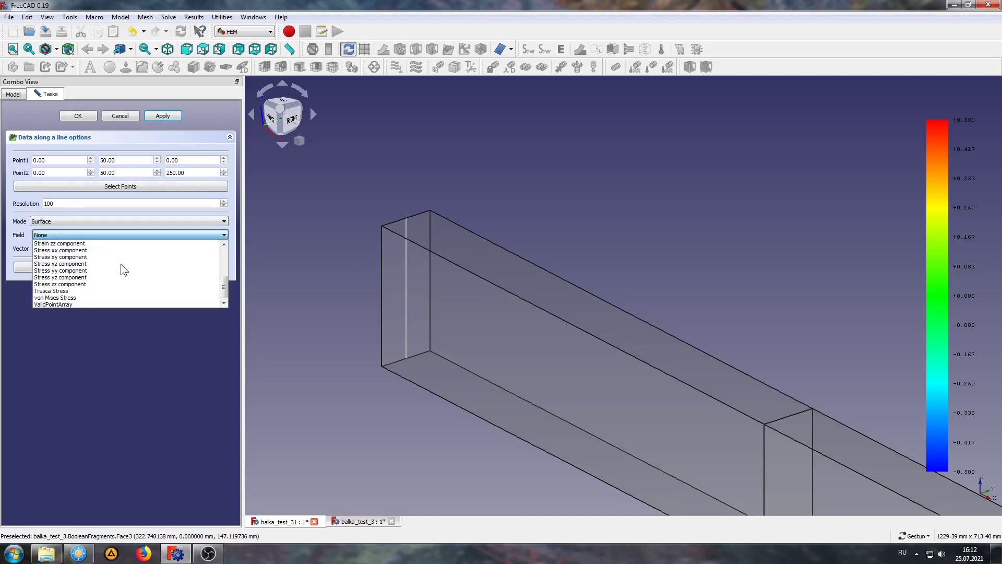
{"action": "left_click", "coordinate": [47, 297]}
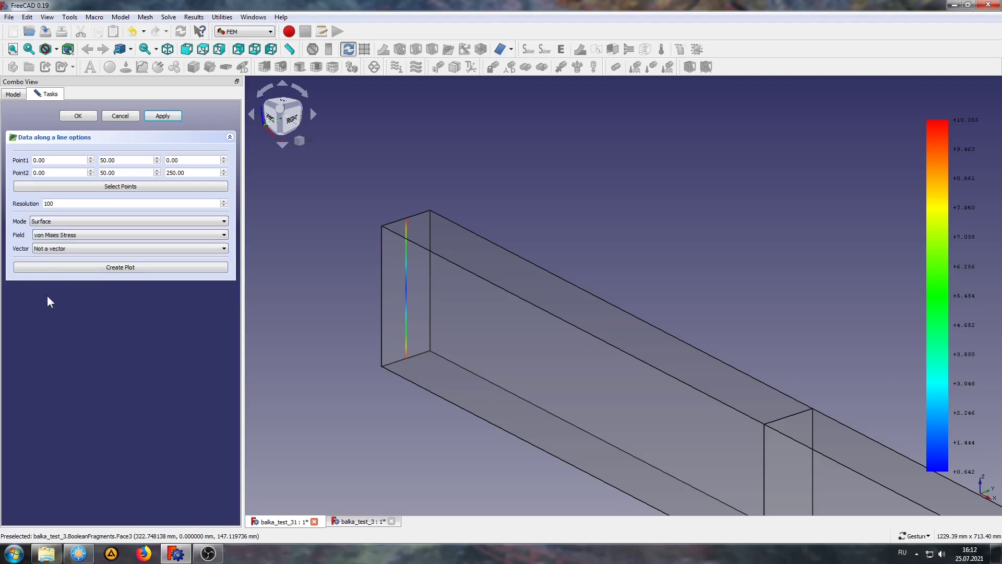
{"action": "left_click", "coordinate": [164, 115]}
{"action": "scroll", "coordinate": [412, 287], "scroll_direction": "up", "scroll_amount": 2}
{"action": "scroll", "coordinate": [596, 196], "scroll_direction": "up", "scroll_amount": 1}
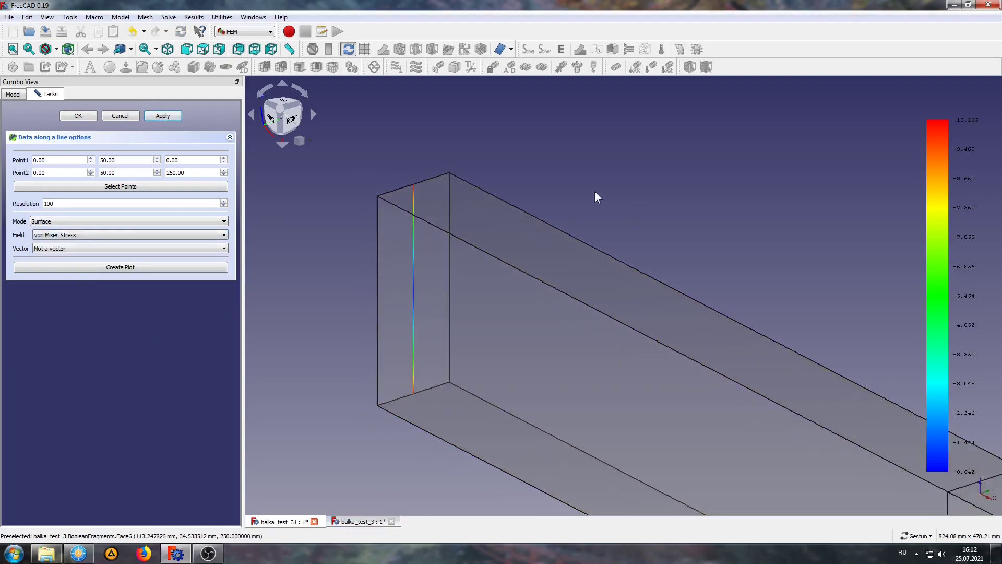
{"action": "left_click", "coordinate": [78, 116]}
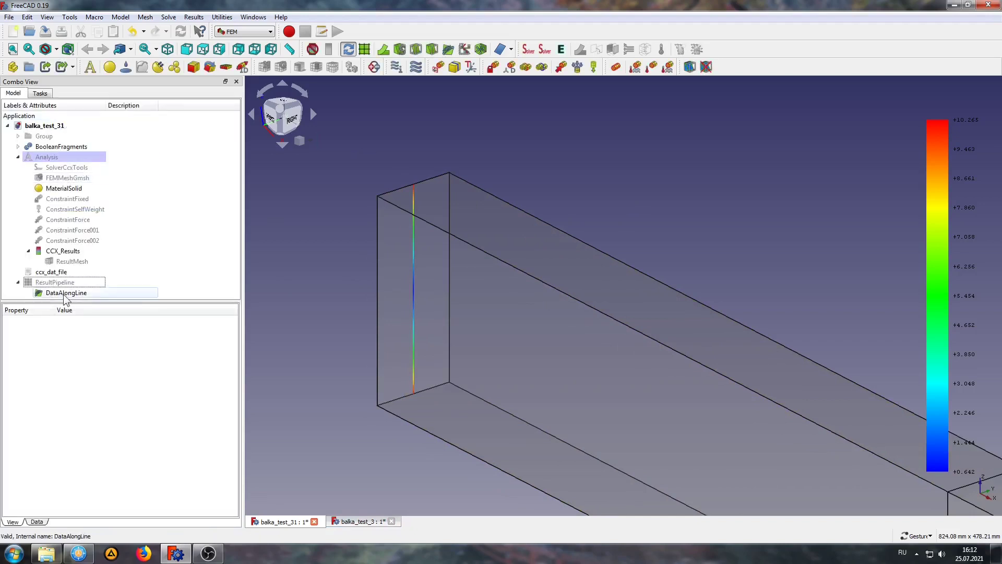
Step: Plot the Linearized Stresses along the line and enlarge the plot window
{"action": "left_click", "coordinate": [64, 294]}
{"action": "left_click", "coordinate": [469, 67]}
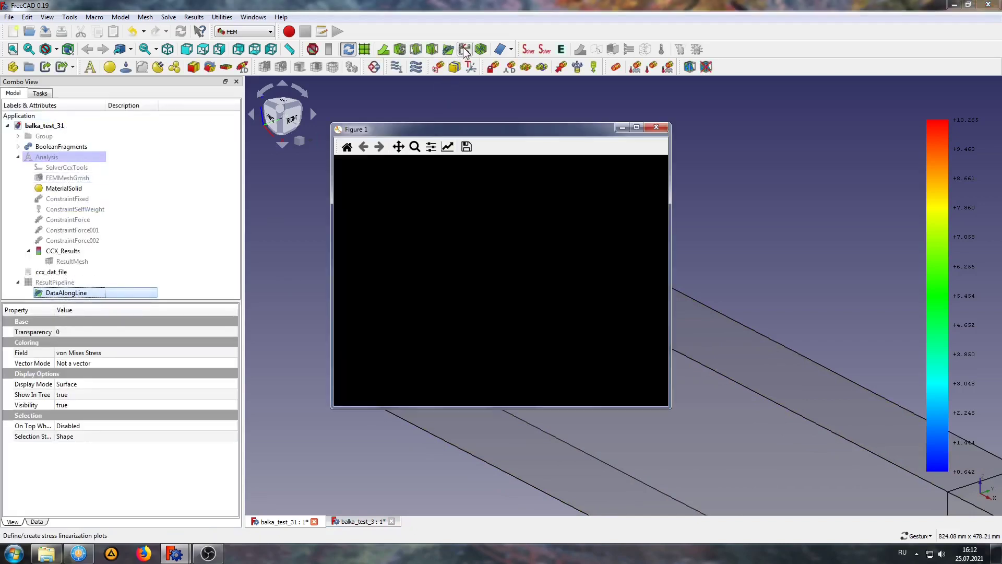
{"action": "left_click_drag", "start_coordinate": [440, 133], "coordinate": [390, 114]}
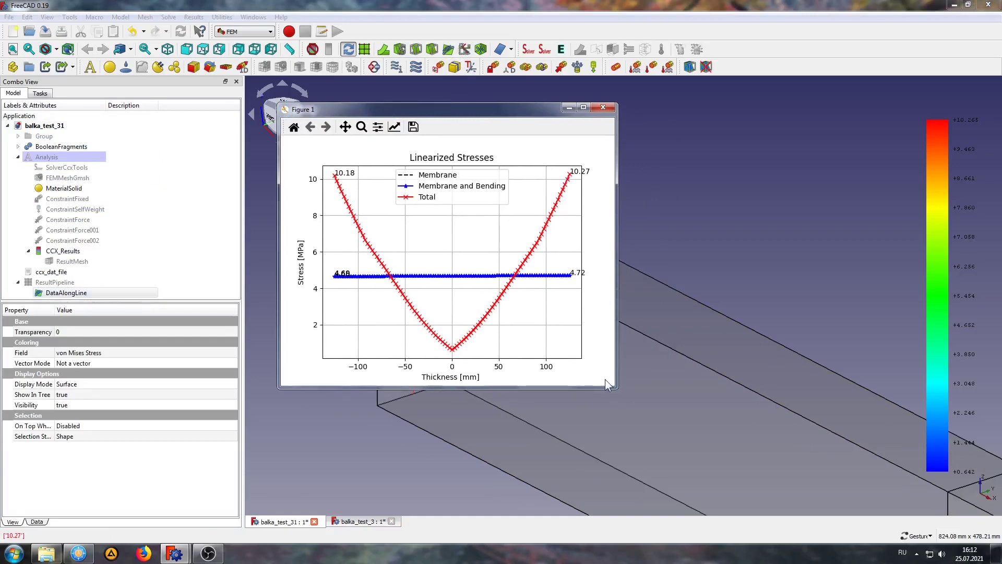
{"action": "left_click_drag", "start_coordinate": [617, 392], "coordinate": [768, 477]}
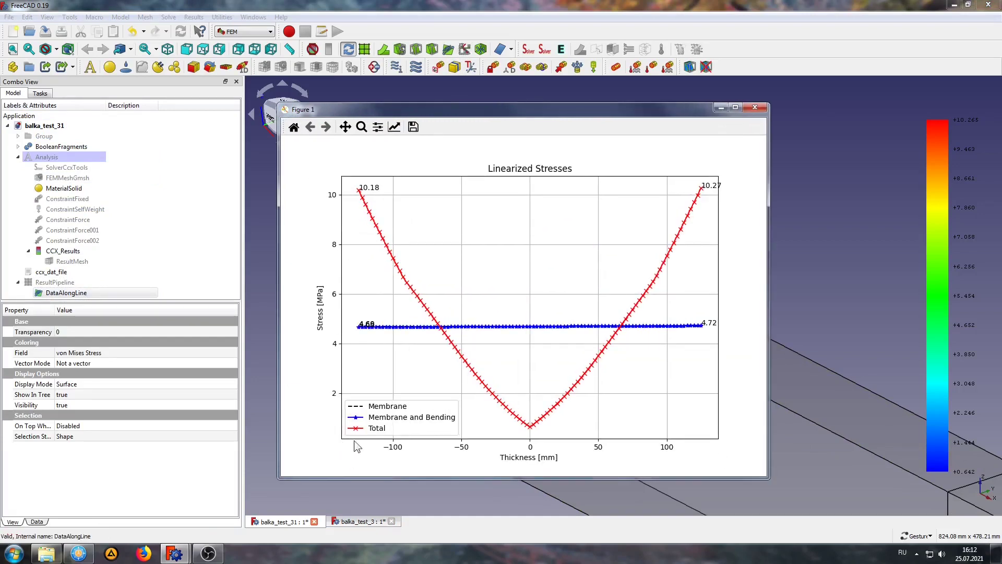
Step: Inspect the plotted curves' style settings in Figure options without changing them
{"action": "left_click", "coordinate": [394, 127]}
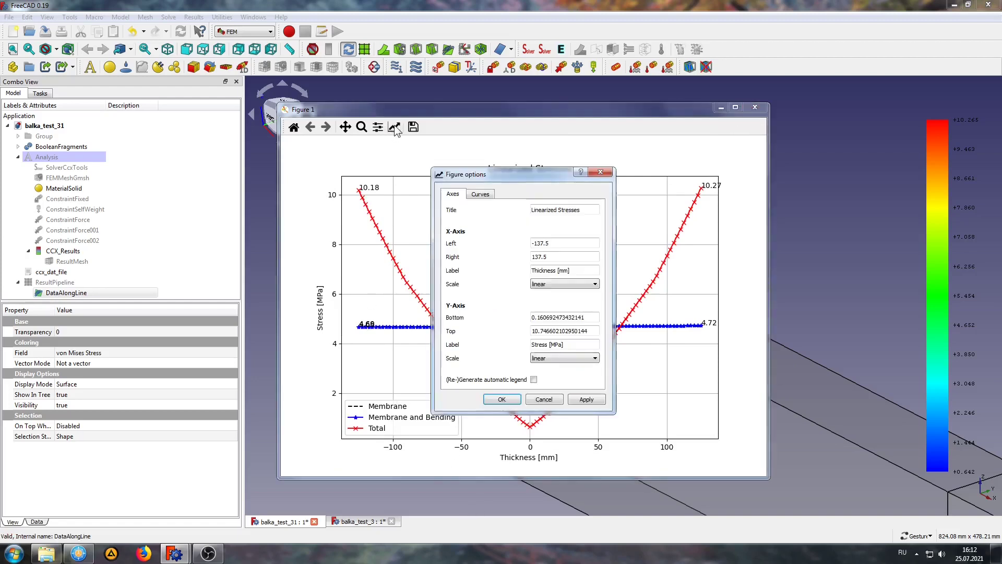
{"action": "left_click", "coordinate": [475, 194]}
{"action": "left_click", "coordinate": [500, 210]}
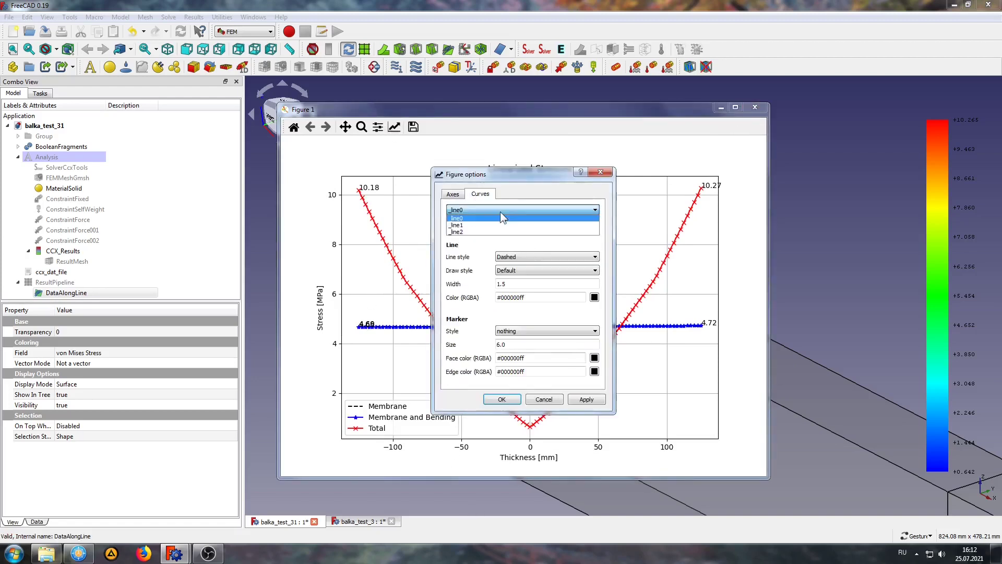
{"action": "left_click", "coordinate": [481, 230]}
{"action": "left_click", "coordinate": [495, 207]}
{"action": "left_click", "coordinate": [470, 231]}
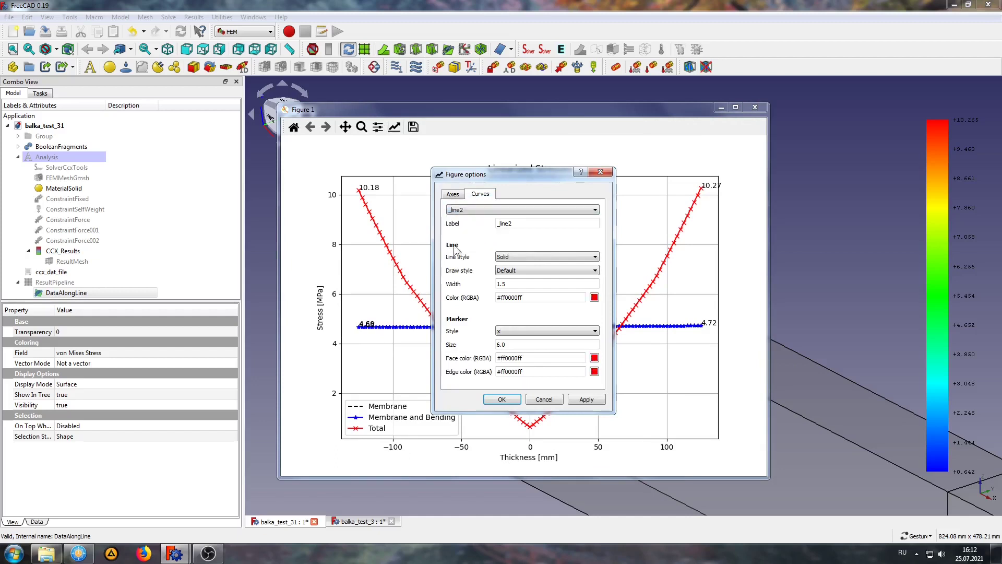
{"action": "left_click", "coordinate": [544, 400]}
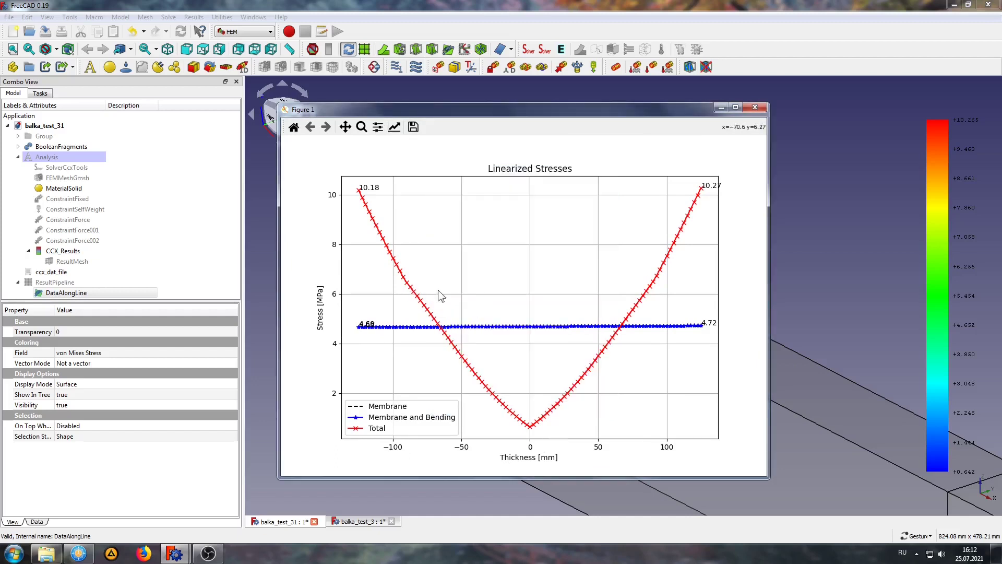
Step: Zoom into the Total curve's minimum, pan to centre it, then reset the view
{"action": "left_click", "coordinate": [361, 127]}
{"action": "left_click_drag", "start_coordinate": [431, 334], "coordinate": [594, 456]}
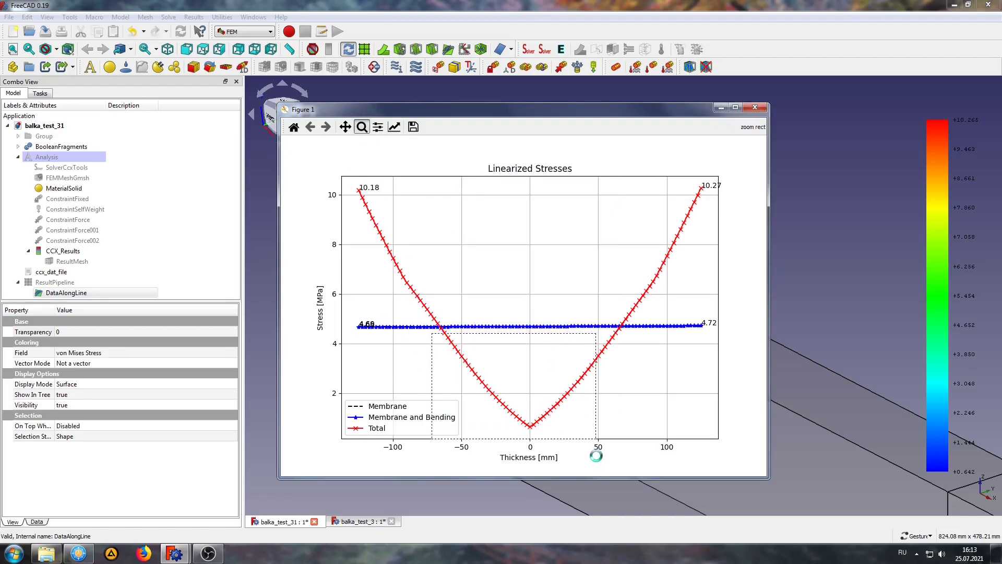
{"action": "left_click", "coordinate": [345, 127]}
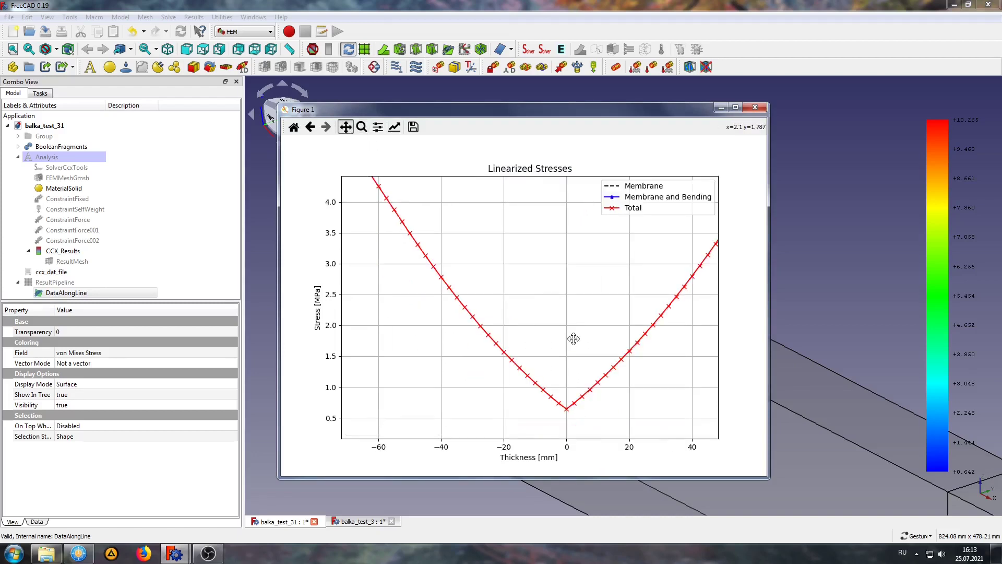
{"action": "mouse_move", "coordinate": [572, 339]}
{"action": "left_mouse_down"}
{"action": "mouse_move", "coordinate": [509, 271]}
{"action": "mouse_move", "coordinate": [488, 224]}
{"action": "mouse_move", "coordinate": [551, 231]}
{"action": "mouse_move", "coordinate": [474, 297]}
{"action": "mouse_move", "coordinate": [383, 224]}
{"action": "left_mouse_up"}
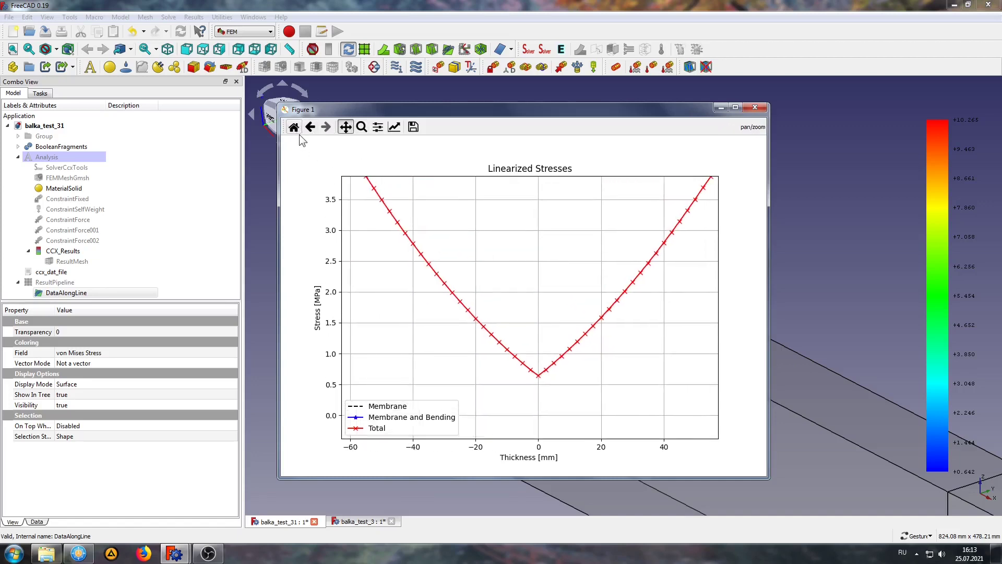
{"action": "left_click", "coordinate": [293, 128]}
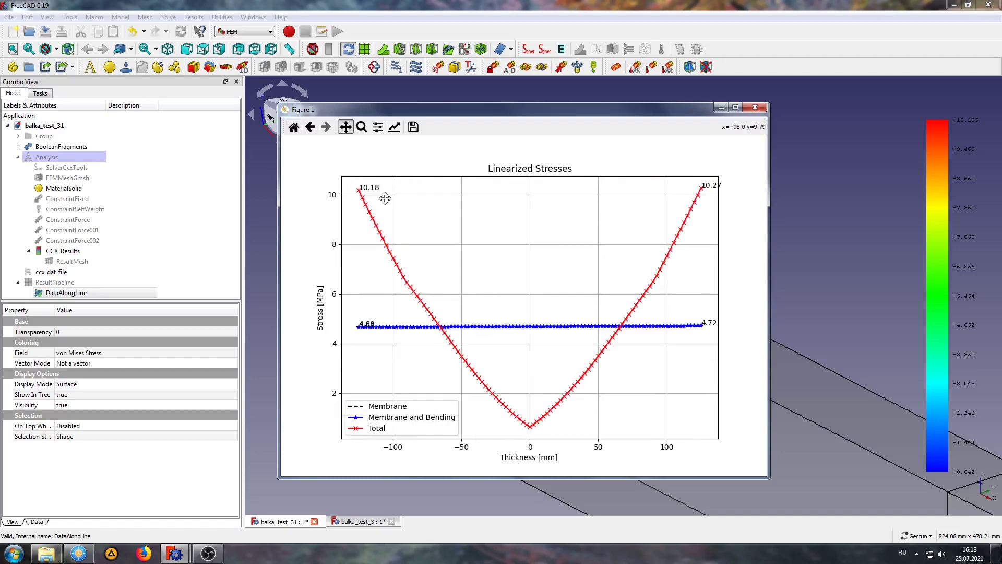
Step: Save the plot as a PNG image in D:\test and close Figure 1
{"action": "left_click", "coordinate": [413, 126]}
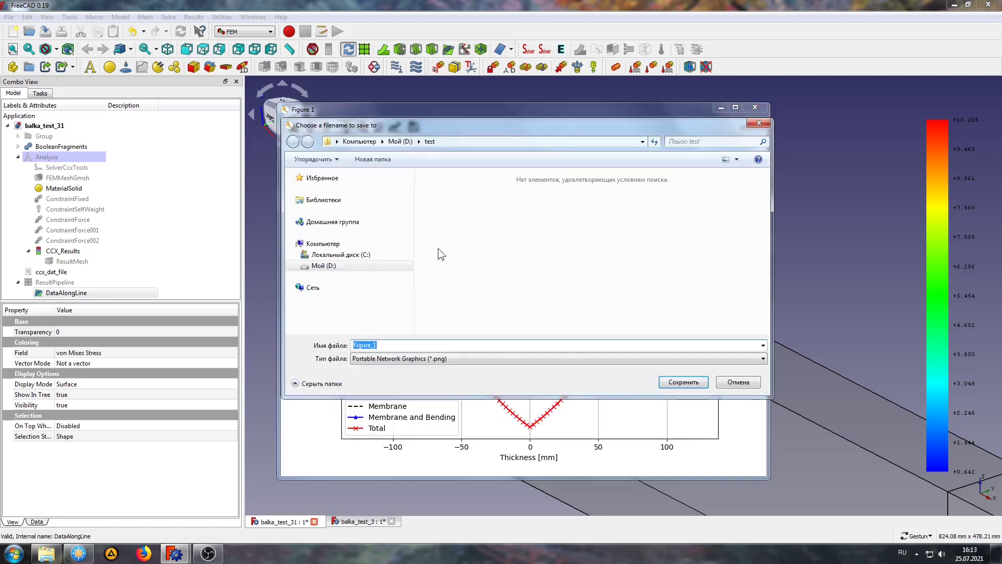
{"action": "left_click", "coordinate": [680, 382]}
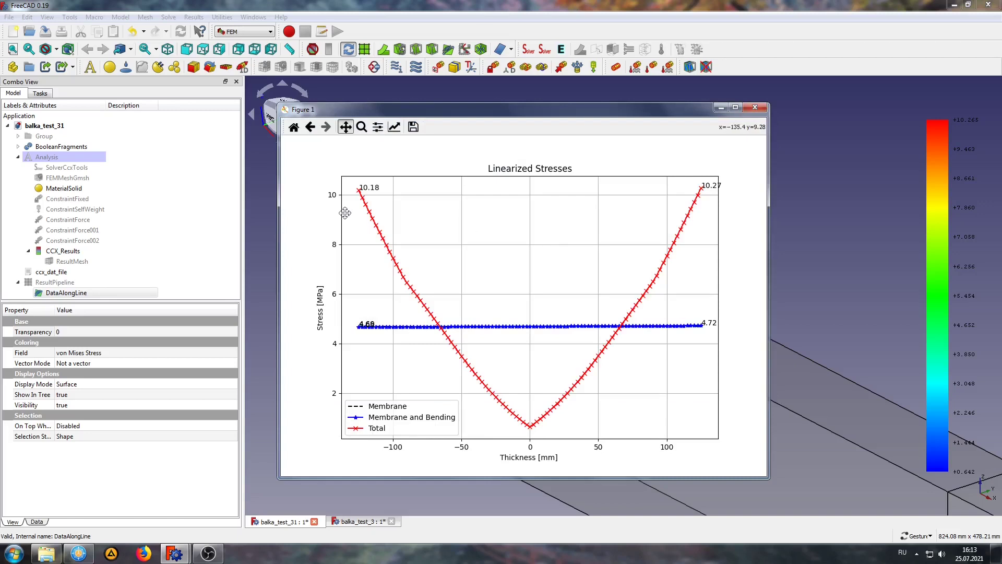
{"action": "left_click", "coordinate": [755, 108]}
{"action": "scroll", "coordinate": [342, 261], "scroll_direction": "down", "scroll_amount": 2}
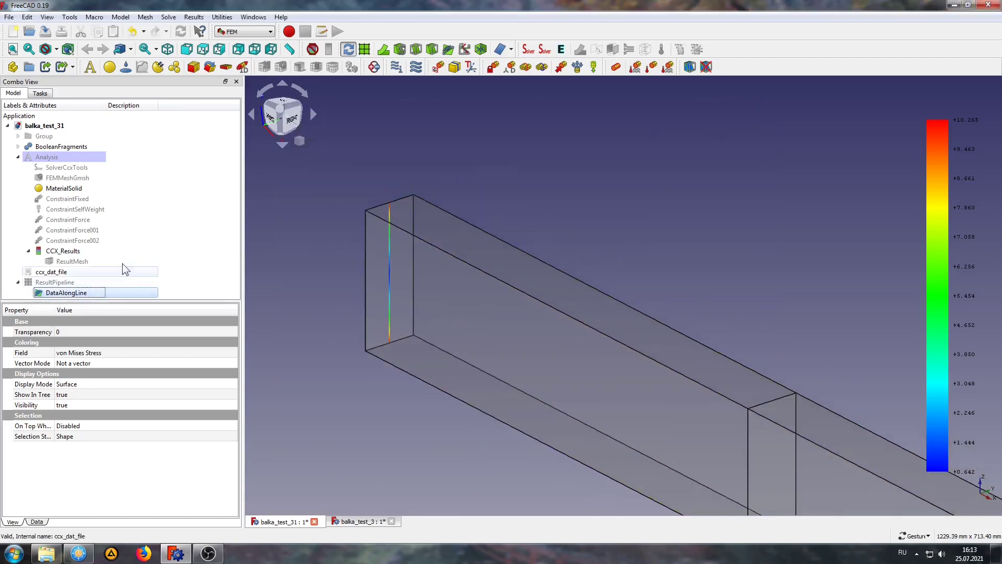
Step: Delete the DataAlongLine filter from the result pipeline
{"action": "left_click", "coordinate": [315, 217]}
{"action": "scroll", "coordinate": [319, 213], "scroll_direction": "down", "scroll_amount": 2}
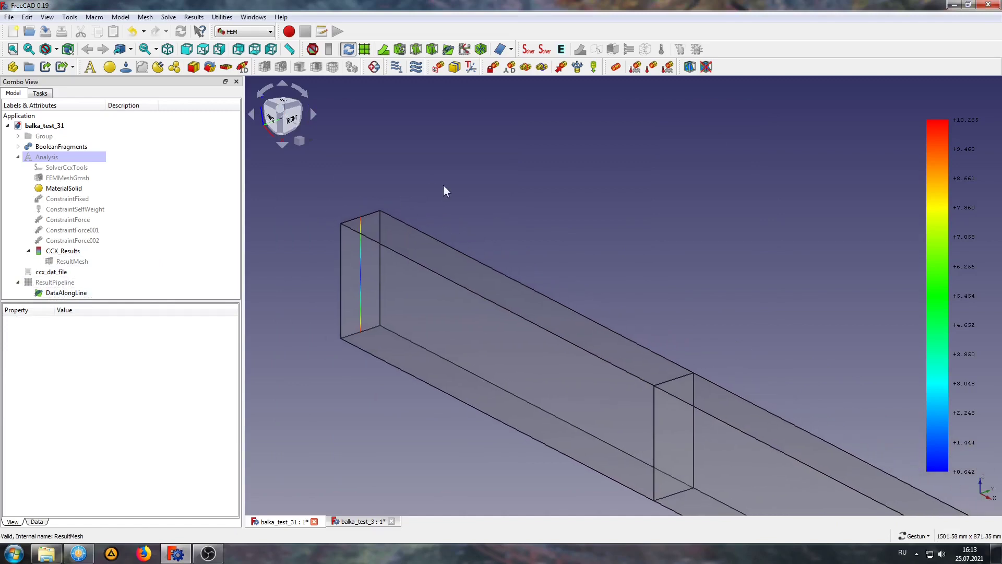
{"action": "right_click_drag", "start_coordinate": [463, 180], "coordinate": [534, 189]}
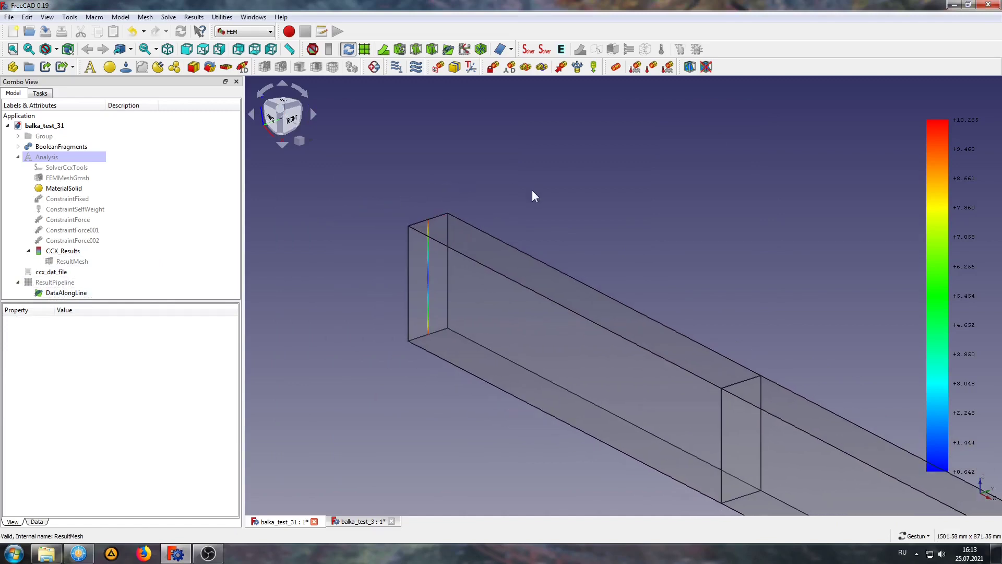
{"action": "scroll", "coordinate": [368, 201], "scroll_direction": "up", "scroll_amount": 1}
{"action": "scroll", "coordinate": [370, 214], "scroll_direction": "up", "scroll_amount": 1}
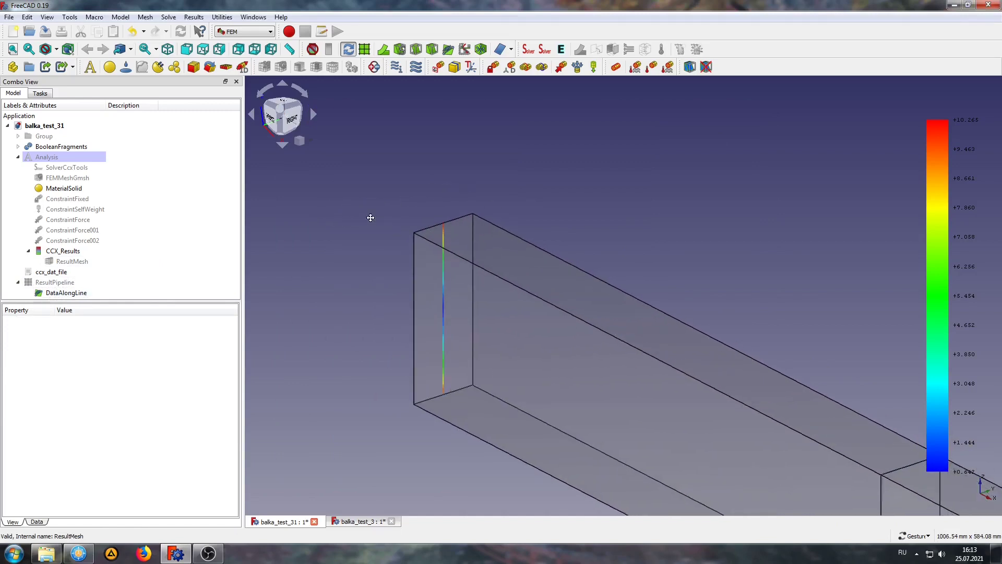
{"action": "left_click", "coordinate": [58, 294]}
{"action": "key", "text": "Delete"}
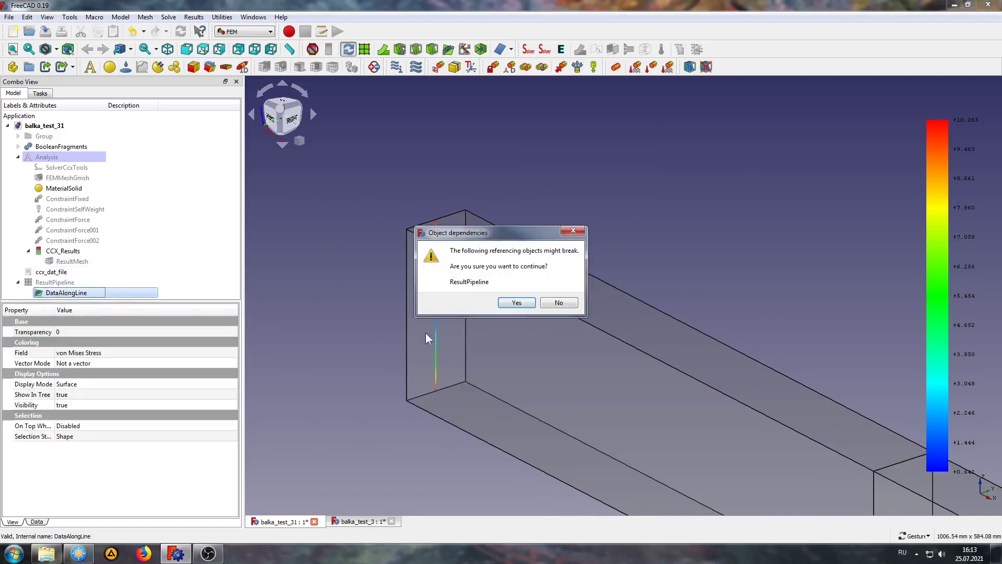
{"action": "left_click", "coordinate": [520, 303]}
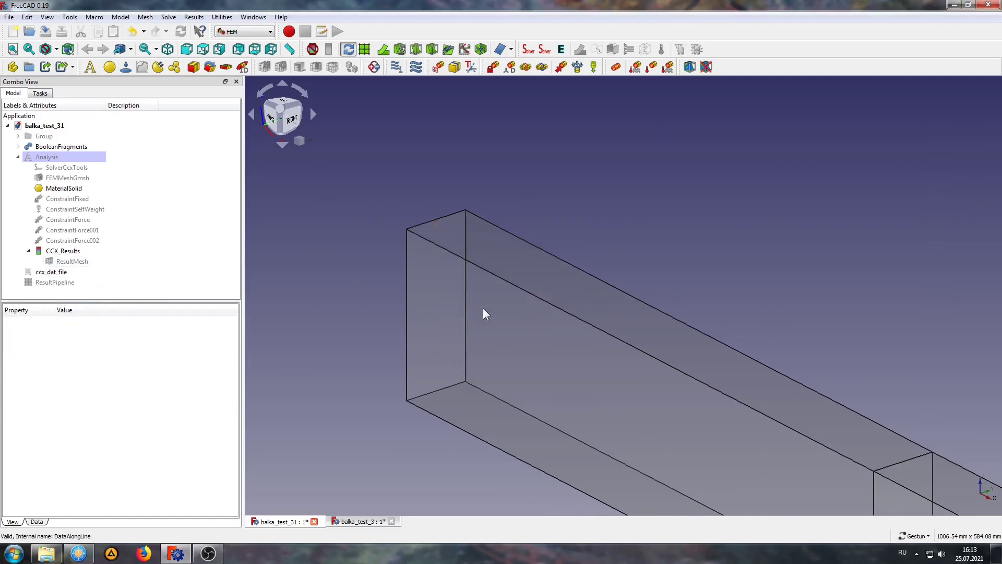
Step: Add a Data at point filter displayed as Surface and reopen its settings
{"action": "left_click", "coordinate": [480, 49]}
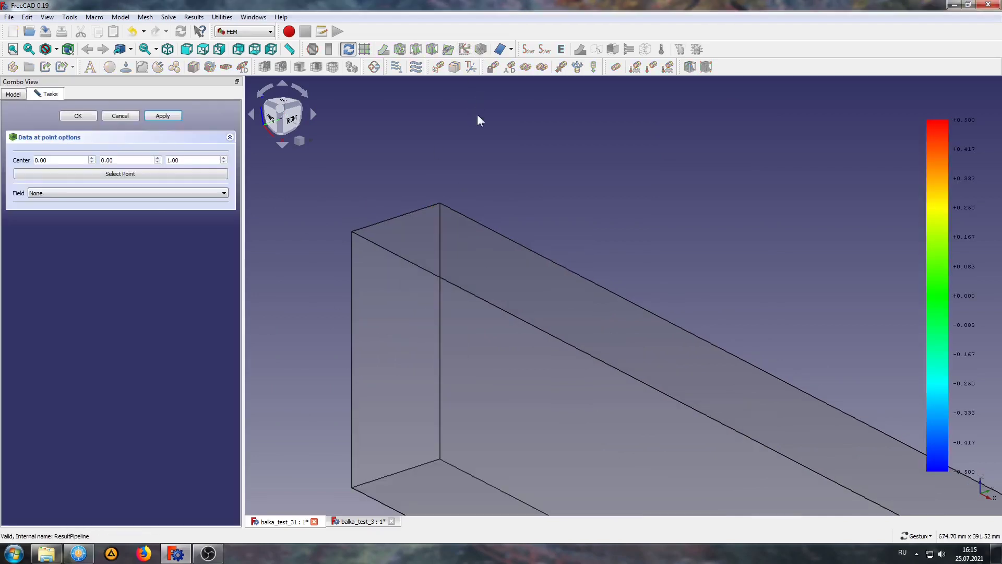
{"action": "left_click", "coordinate": [77, 116]}
{"action": "left_click", "coordinate": [57, 293]}
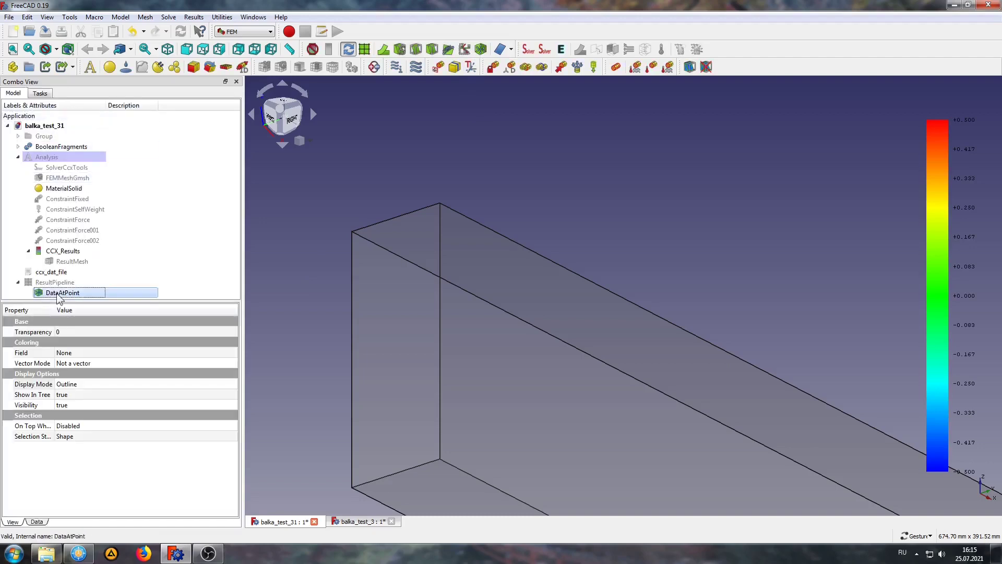
{"action": "left_click", "coordinate": [67, 386]}
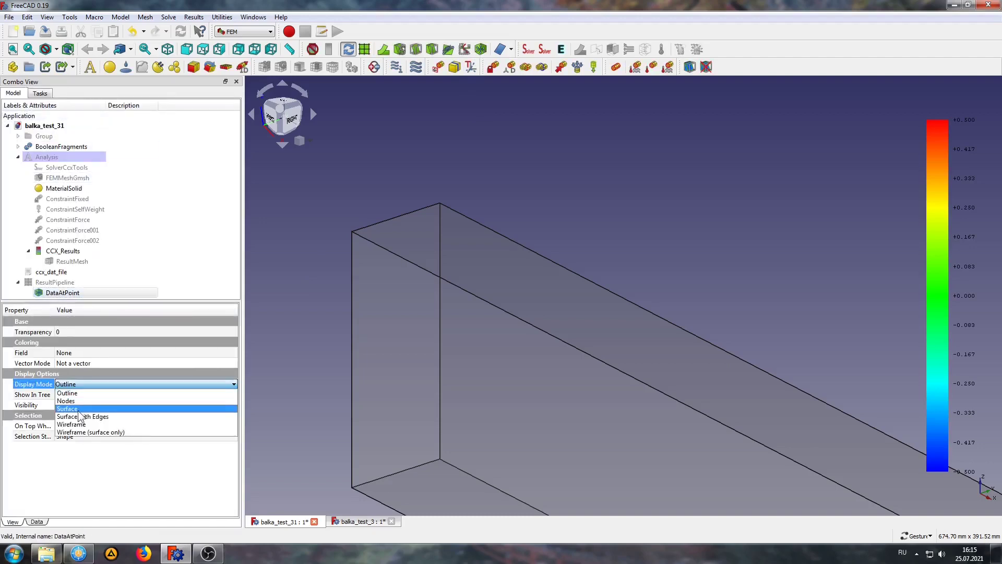
{"action": "left_click", "coordinate": [79, 410]}
{"action": "left_click", "coordinate": [58, 294]}
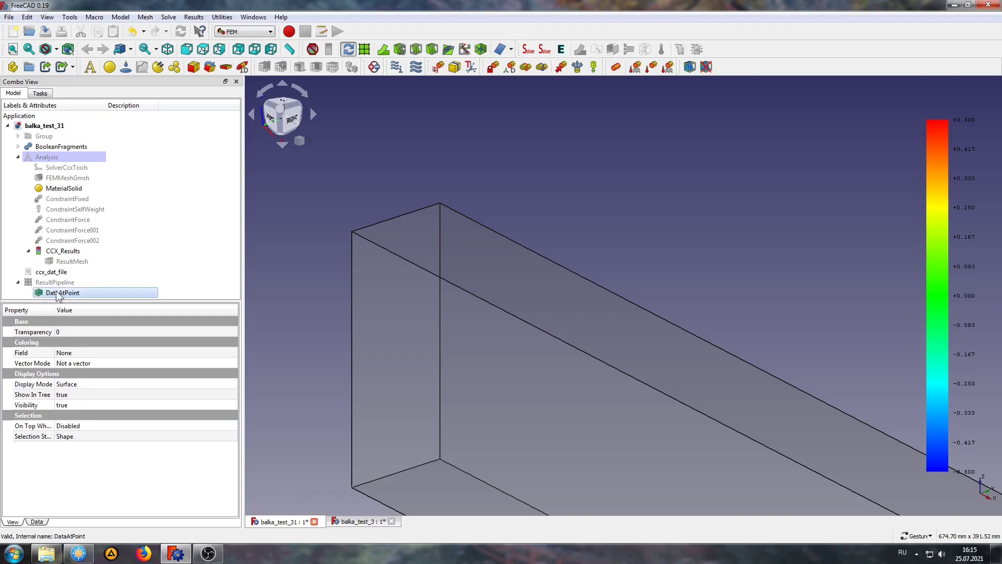
{"action": "double_click", "coordinate": [58, 294]}
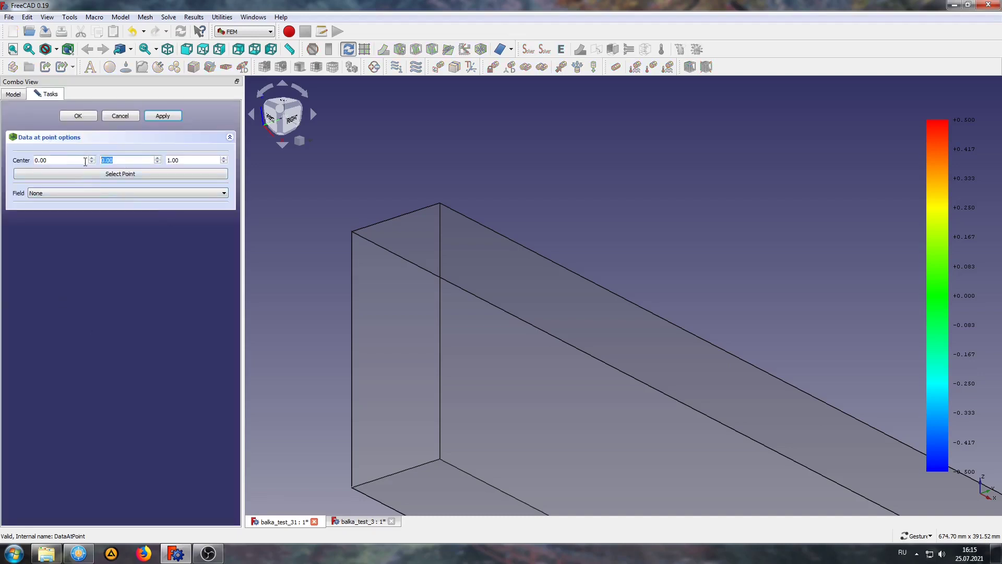
Step: Set the query point's Center to (0, 50, 250) and apply it
{"action": "type", "text": "50"}
{"action": "key", "text": "Tab"}
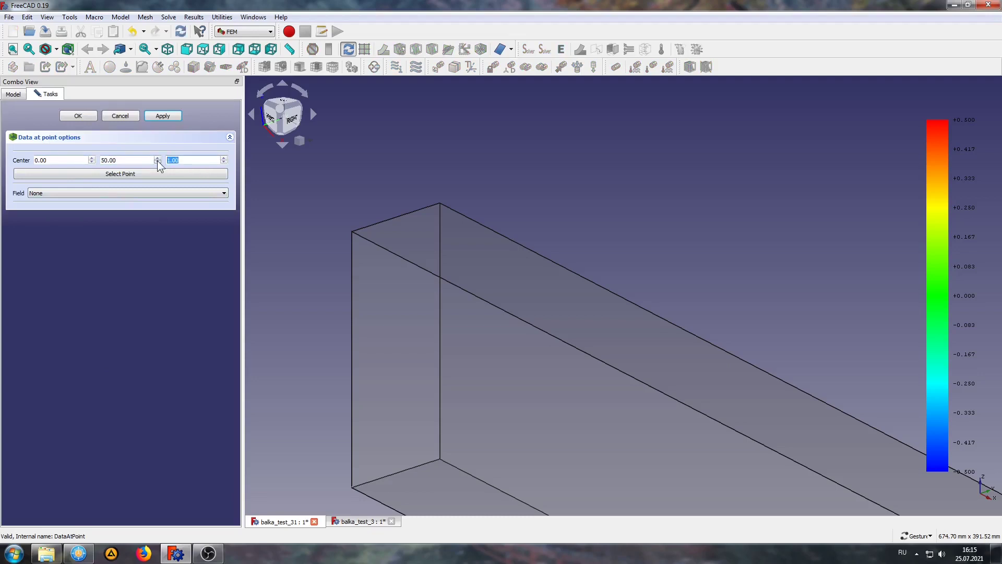
{"action": "type", "text": "250"}
{"action": "left_click", "coordinate": [166, 119]}
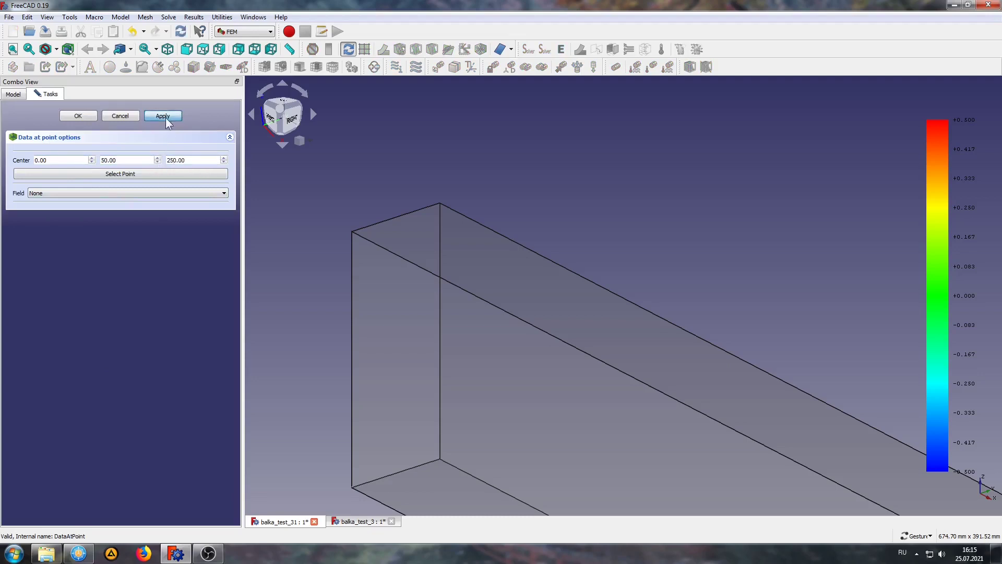
{"action": "scroll", "coordinate": [387, 228], "scroll_direction": "up", "scroll_amount": 2}
{"action": "scroll", "coordinate": [387, 227], "scroll_direction": "up", "scroll_amount": 2}
{"action": "scroll", "coordinate": [371, 221], "scroll_direction": "up", "scroll_amount": 2}
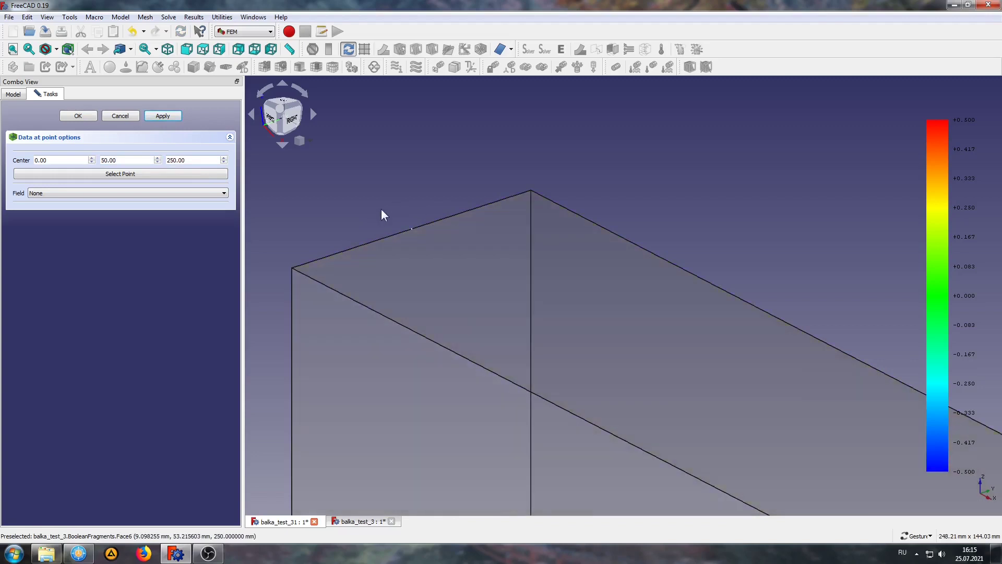
Step: Query Major Principal Stress at the point, which reads 10.795228
{"action": "left_click", "coordinate": [62, 194]}
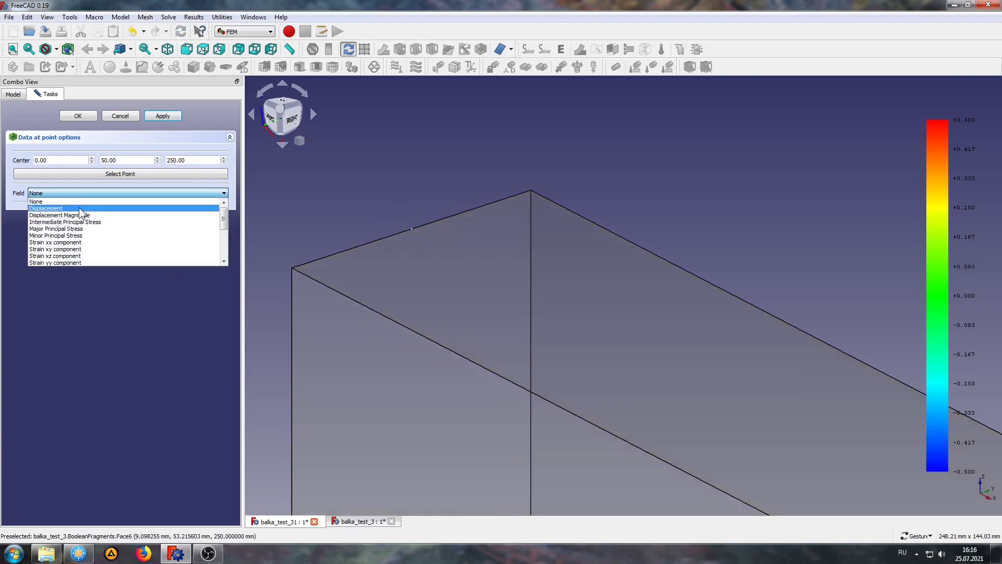
{"action": "scroll", "coordinate": [84, 217], "scroll_direction": "down", "scroll_amount": 3}
{"action": "scroll", "coordinate": [86, 219], "scroll_direction": "down", "scroll_amount": 2}
{"action": "scroll", "coordinate": [108, 241], "scroll_direction": "up", "scroll_amount": 4}
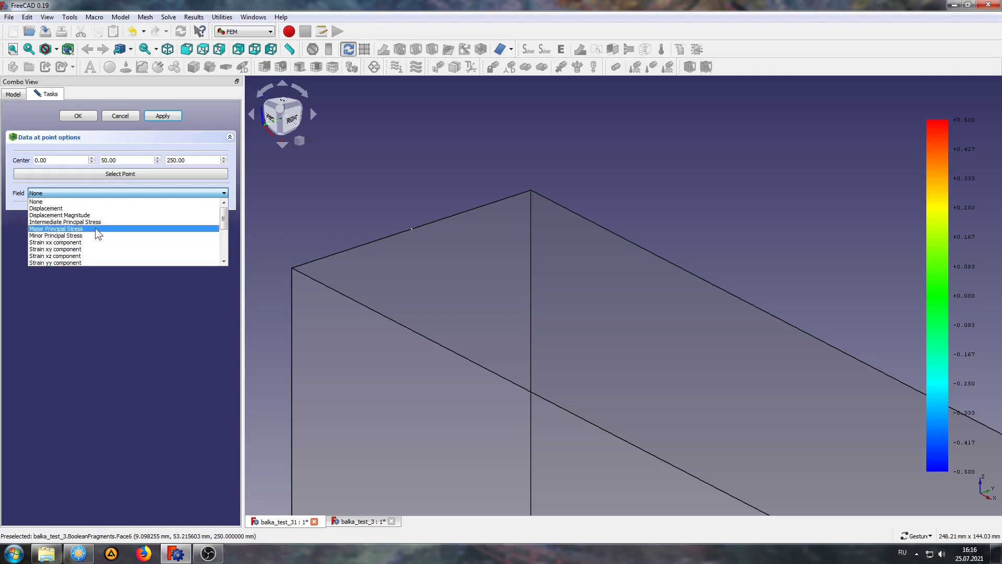
{"action": "left_click", "coordinate": [46, 230]}
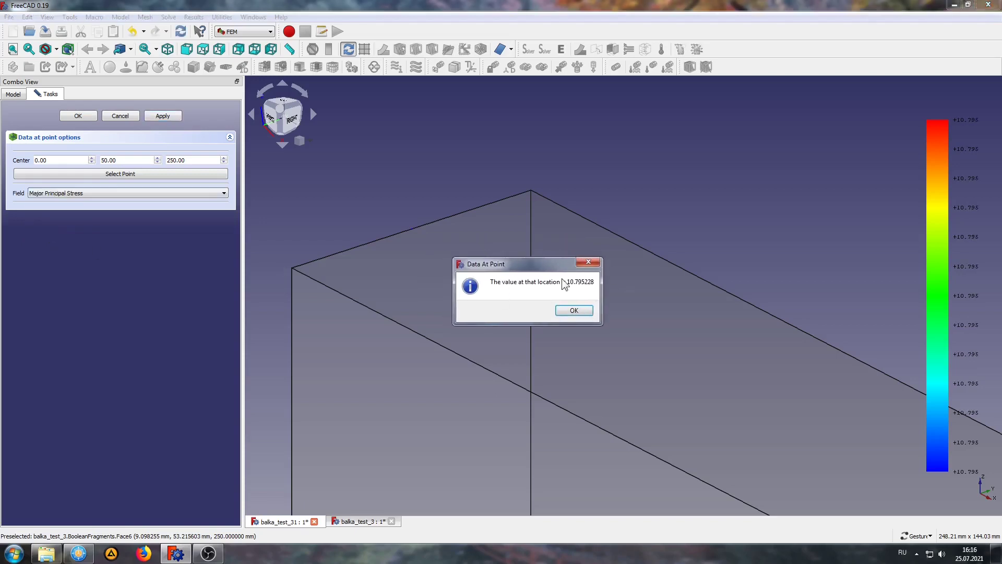
Step: Dismiss the value message and copy 10.795228 from the Report view
{"action": "left_click", "coordinate": [571, 312]}
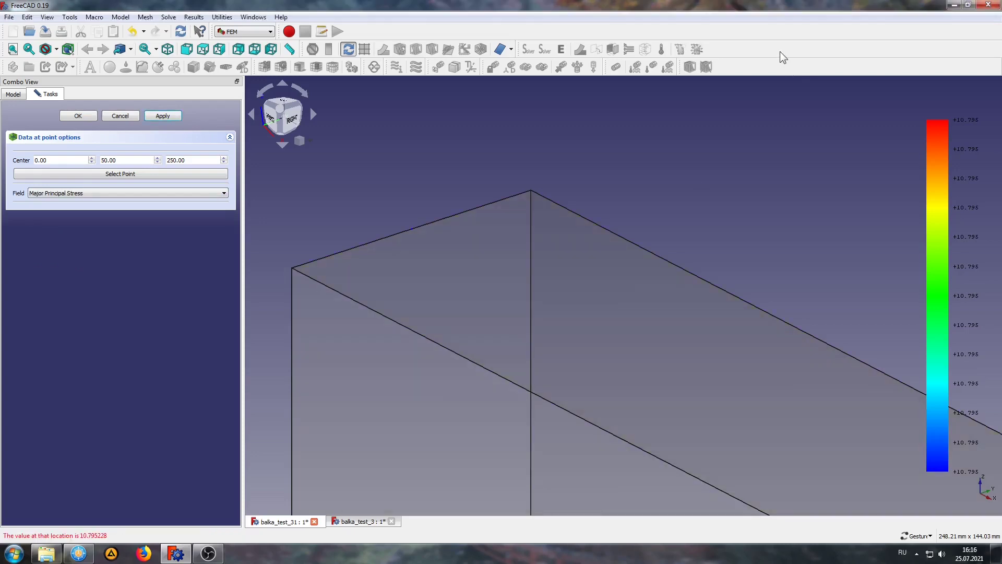
{"action": "right_click", "coordinate": [784, 57]}
{"action": "left_click", "coordinate": [822, 59]}
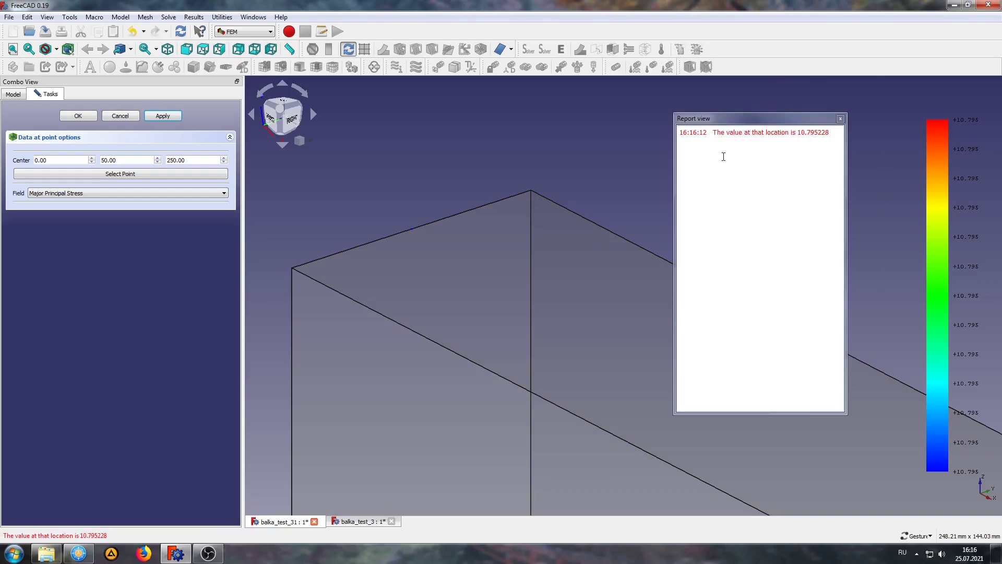
{"action": "triple_click", "coordinate": [729, 132]}
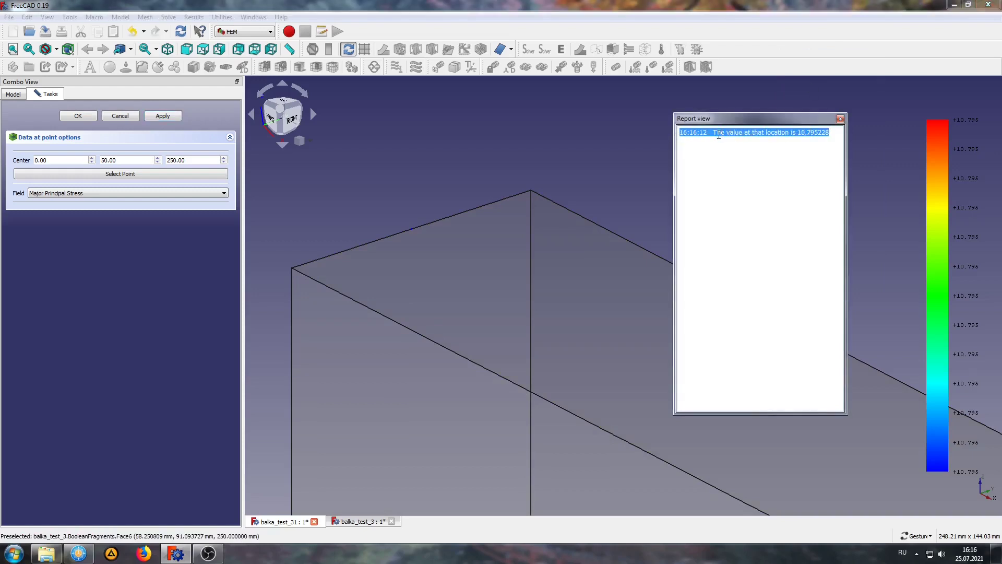
{"action": "left_click_drag", "start_coordinate": [843, 135], "coordinate": [798, 134]}
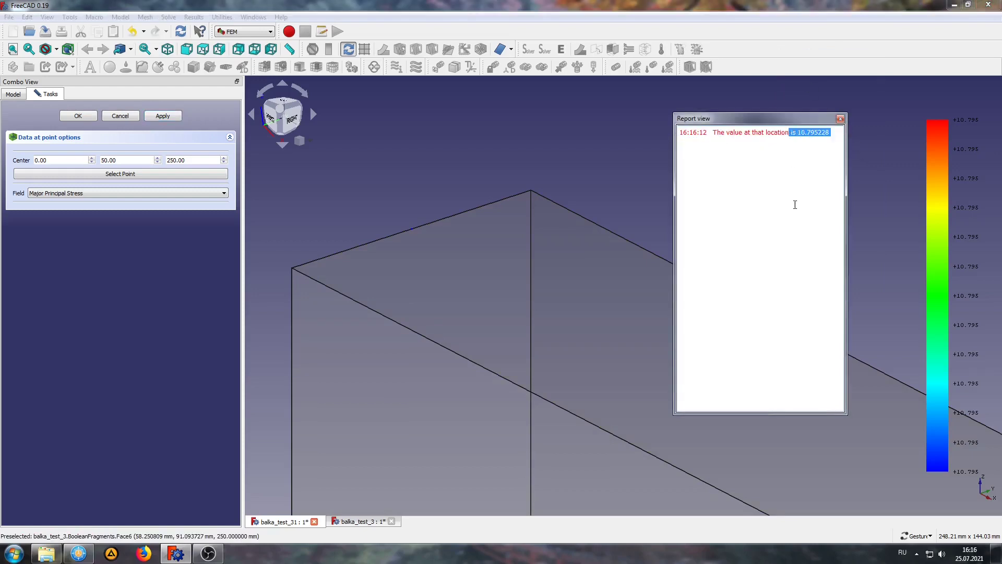
{"action": "left_click", "coordinate": [840, 119]}
Step: Close the Data at point task panel
{"action": "scroll", "coordinate": [517, 303], "scroll_direction": "down", "scroll_amount": 2}
{"action": "scroll", "coordinate": [519, 307], "scroll_direction": "down", "scroll_amount": 2}
{"action": "scroll", "coordinate": [500, 288], "scroll_direction": "down", "scroll_amount": 2}
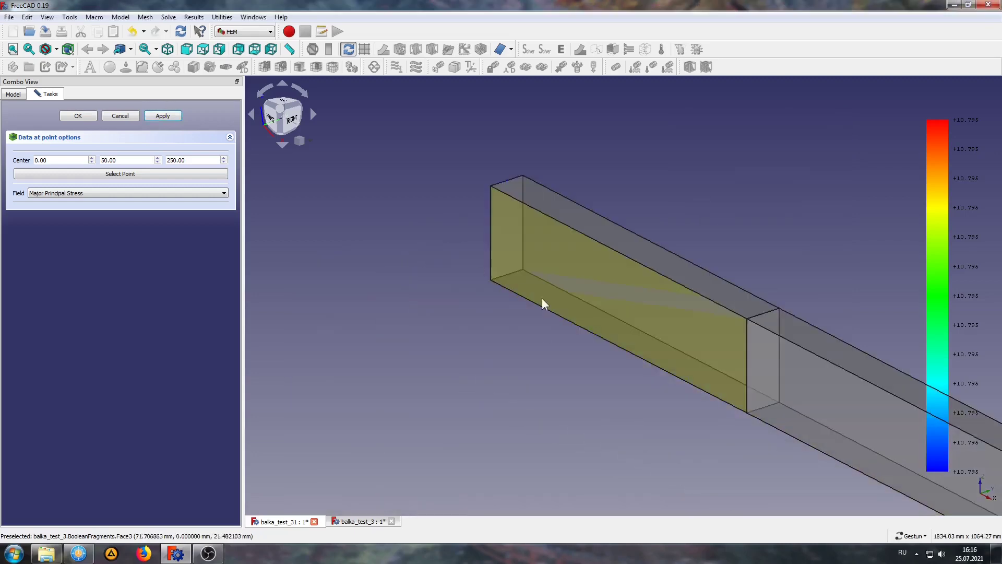
{"action": "scroll", "coordinate": [542, 301], "scroll_direction": "down", "scroll_amount": 2}
{"action": "scroll", "coordinate": [381, 291], "scroll_direction": "down", "scroll_amount": 2}
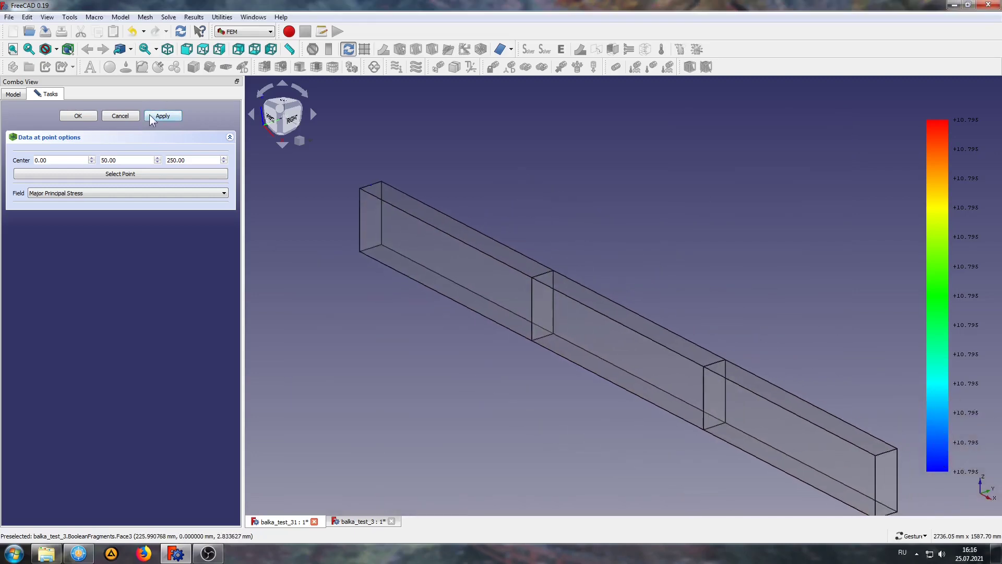
{"action": "left_click", "coordinate": [79, 115]}
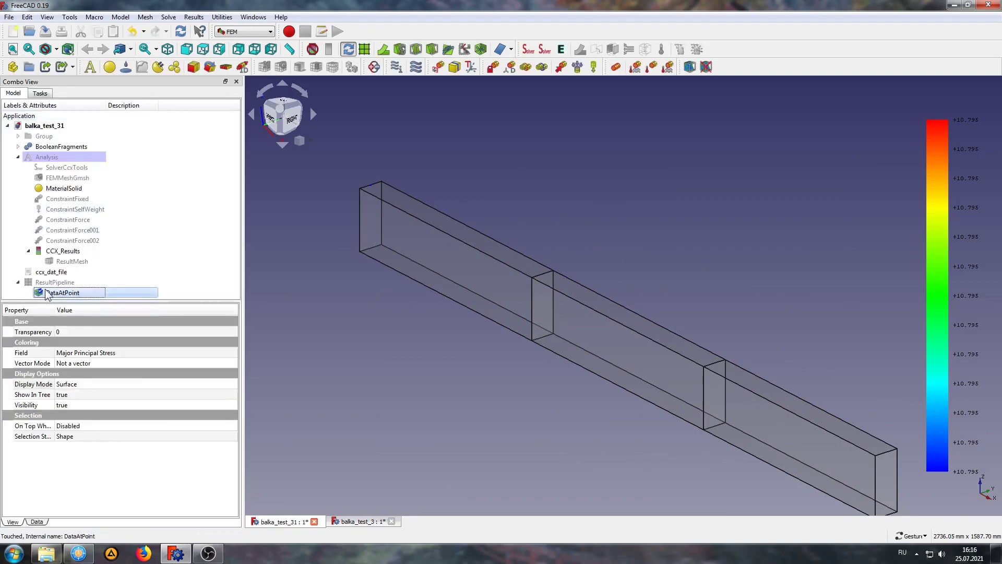
Step: Make the ResultPipeline colours visible on the beam and delete DataAtPoint
{"action": "left_click", "coordinate": [73, 281]}
{"action": "key", "text": "space"}
{"action": "mouse_move", "coordinate": [408, 377]}
{"action": "left_mouse_down"}
{"action": "mouse_move", "coordinate": [342, 398]}
{"action": "mouse_move", "coordinate": [391, 409]}
{"action": "mouse_move", "coordinate": [336, 362]}
{"action": "left_mouse_up"}
{"action": "left_click", "coordinate": [57, 293]}
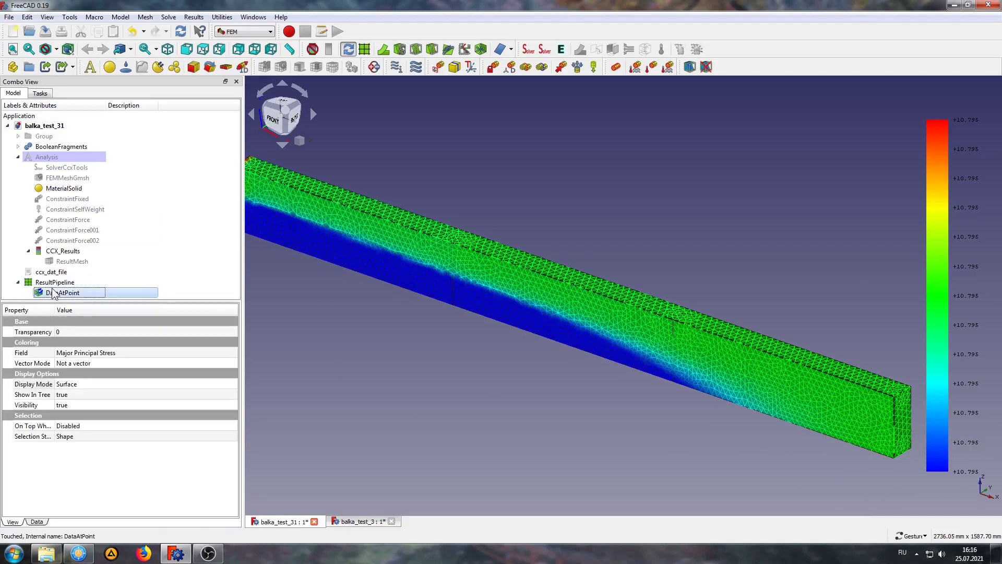
{"action": "key", "text": "Delete"}
Step: Confirm removing DataAtPoint, then show ResultPipeline as plain Surface with Minor Principal Stress
{"action": "left_click", "coordinate": [516, 302]}
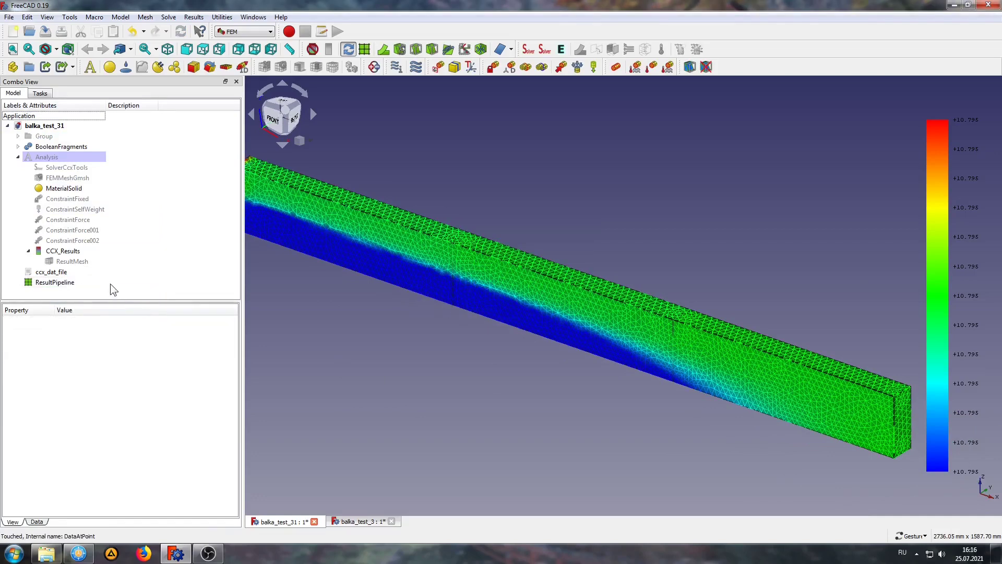
{"action": "double_click", "coordinate": [67, 283]}
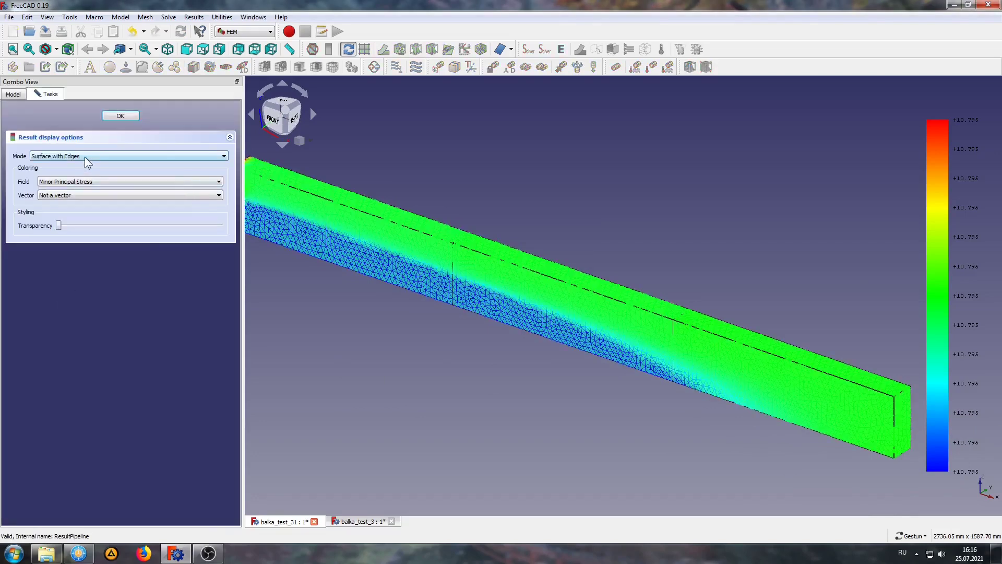
{"action": "left_click", "coordinate": [88, 156]}
{"action": "left_click", "coordinate": [86, 182]}
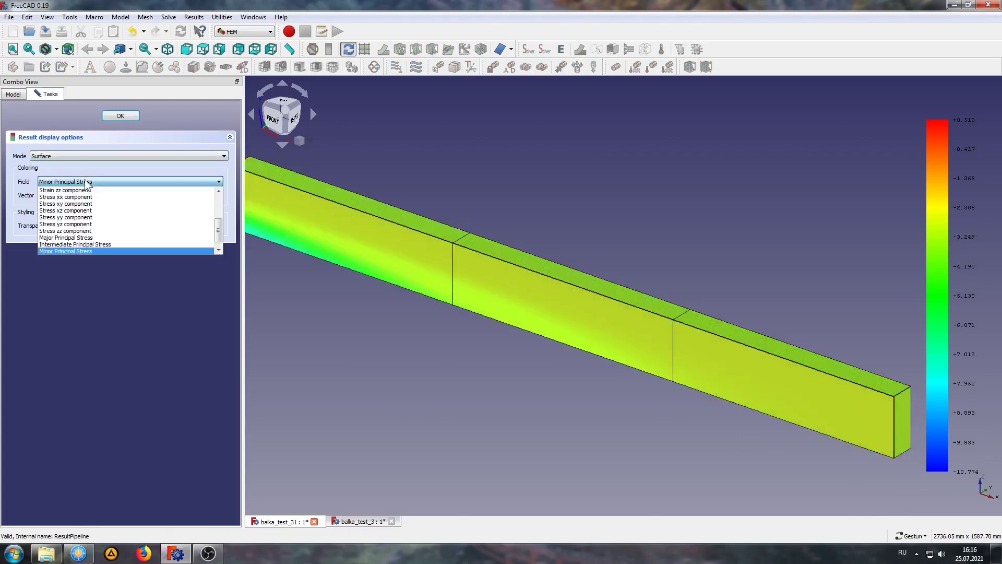
{"action": "left_click", "coordinate": [104, 138]}
{"action": "left_click", "coordinate": [120, 115]}
{"action": "left_click", "coordinate": [362, 321]}
{"action": "scroll", "coordinate": [410, 350], "scroll_direction": "down", "scroll_amount": 2}
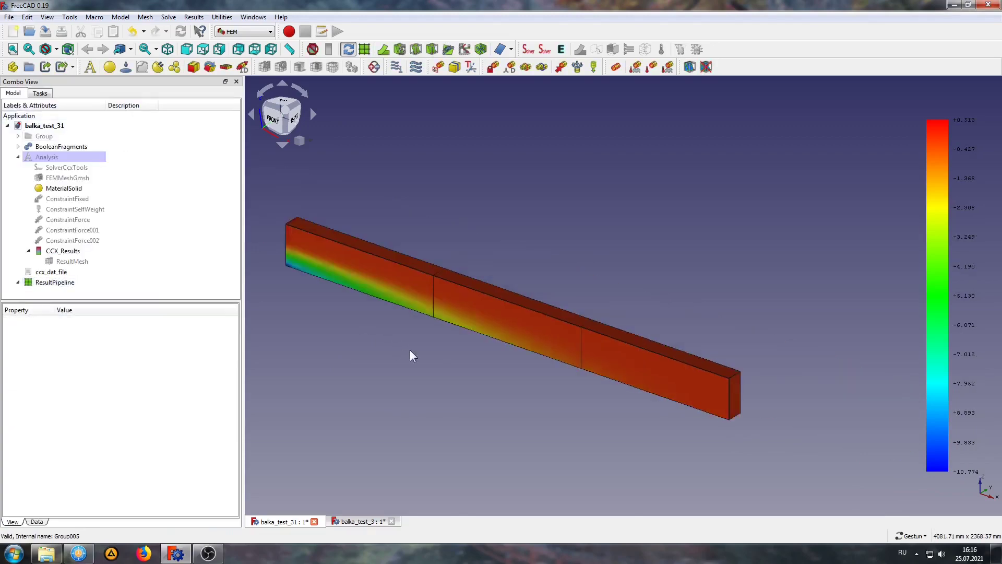
{"action": "right_click_drag", "start_coordinate": [447, 397], "coordinate": [487, 387]}
{"action": "scroll", "coordinate": [485, 389], "scroll_direction": "up", "scroll_amount": 1}
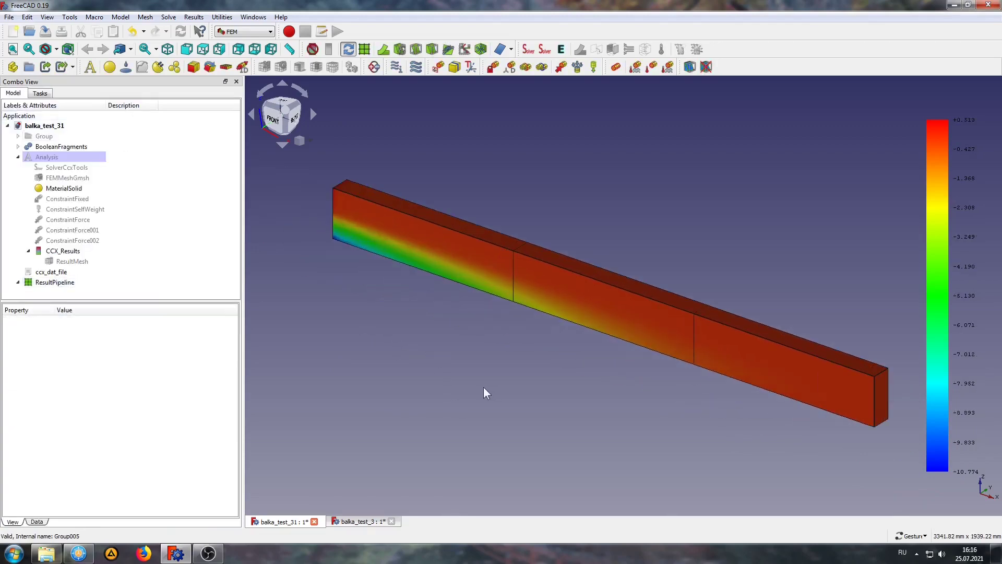
{"action": "scroll", "coordinate": [484, 389], "scroll_direction": "up", "scroll_amount": 1}
{"action": "left_click", "coordinate": [70, 18]}
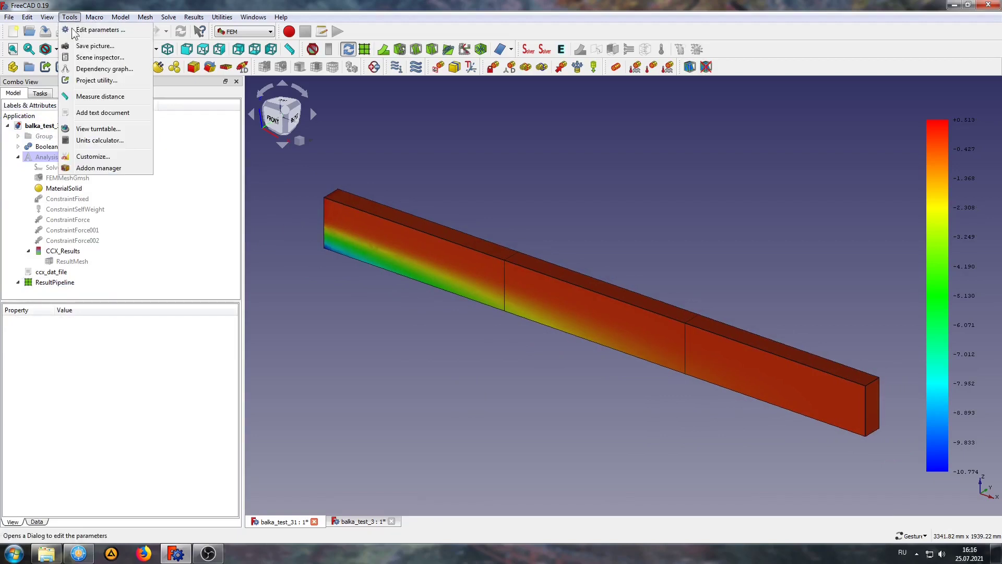
Step: Save the Minor Principal Stress beam view as PNG image 011 in D:\test
{"action": "left_click", "coordinate": [77, 46]}
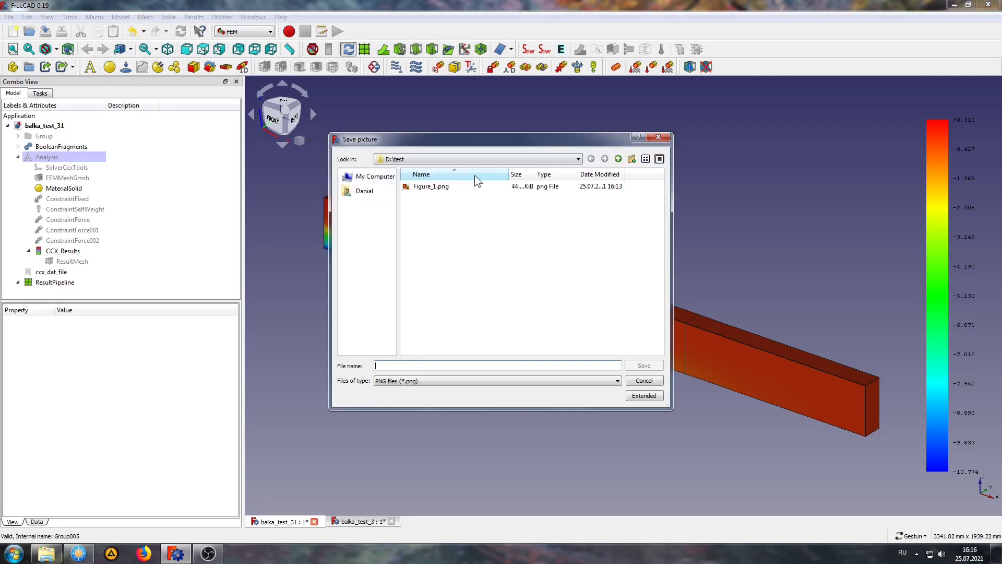
{"action": "type", "text": "011"}
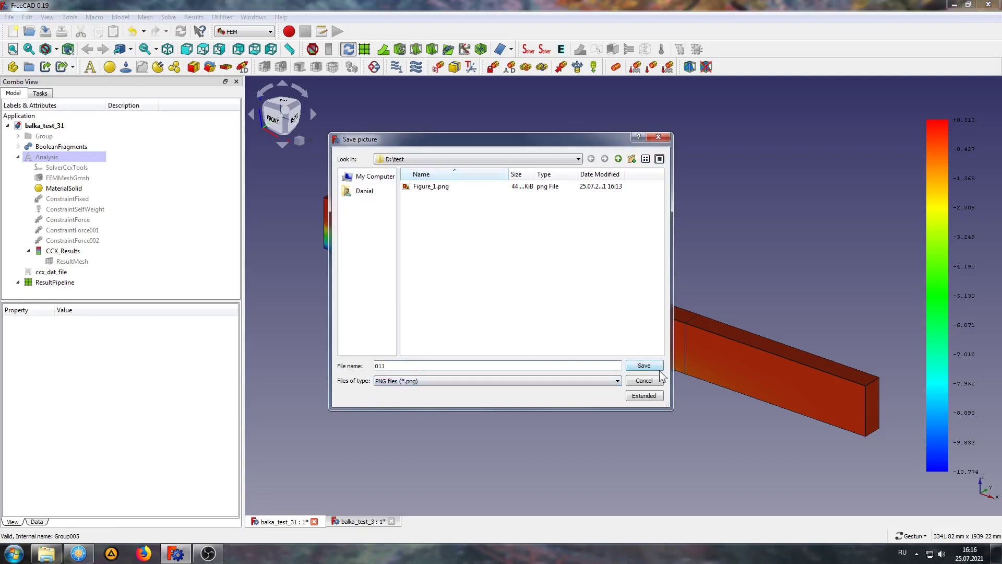
{"action": "left_click", "coordinate": [645, 366]}
{"action": "right_click_drag", "start_coordinate": [482, 384], "coordinate": [445, 410]}
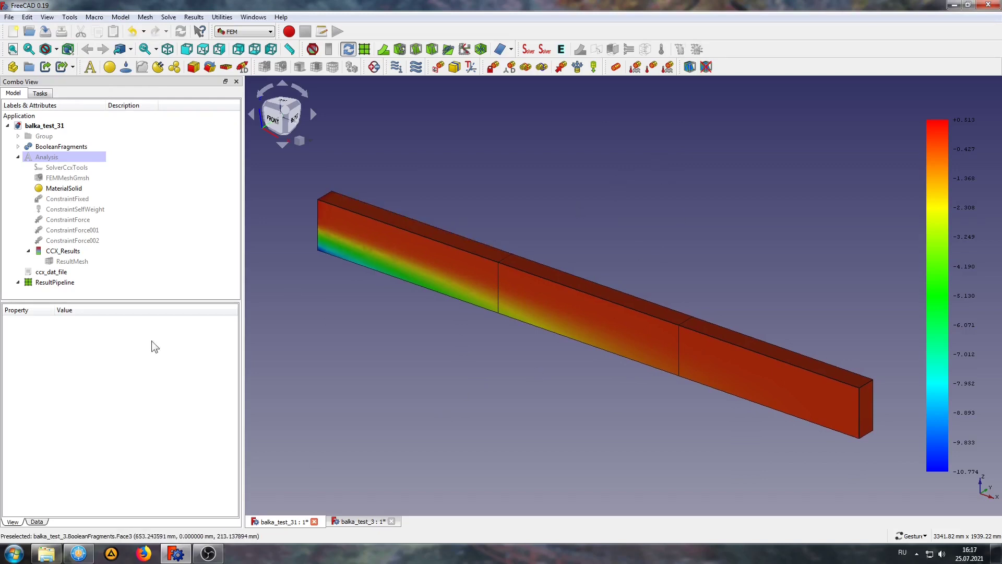
Step: Set the ResultPipeline to show the Displacement field, Z component, so the legend spans -12.532 to 0
{"action": "double_click", "coordinate": [37, 282]}
{"action": "left_click", "coordinate": [61, 157]}
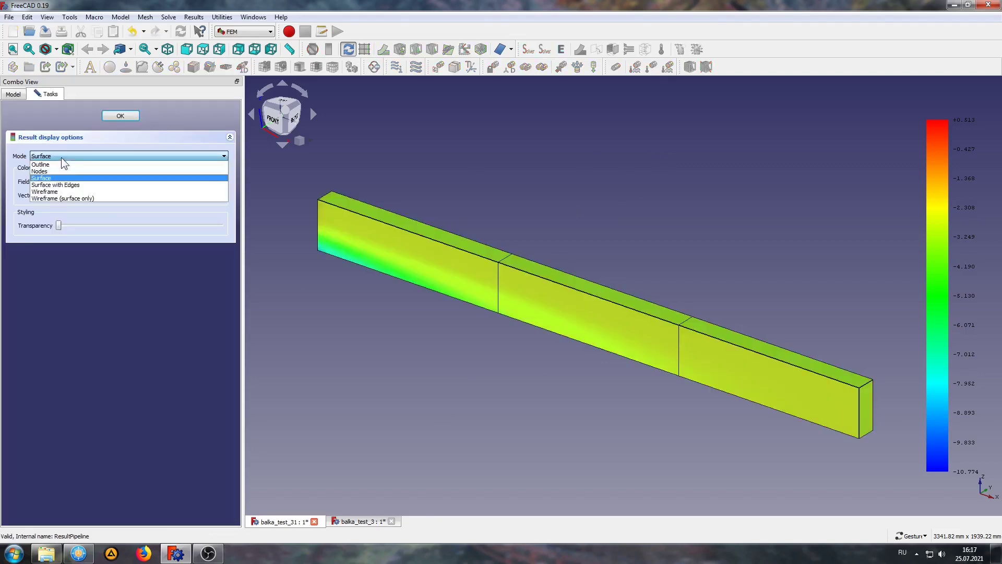
{"action": "left_click", "coordinate": [60, 182]}
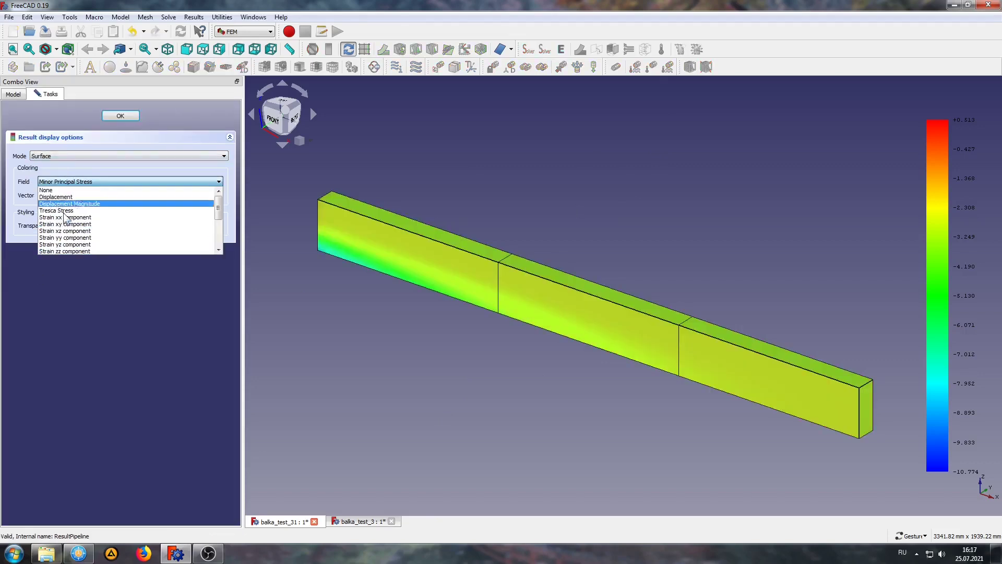
{"action": "scroll", "coordinate": [68, 235], "scroll_direction": "down", "scroll_amount": 5}
{"action": "left_click", "coordinate": [83, 196]}
{"action": "scroll", "coordinate": [105, 181], "scroll_direction": "up", "scroll_amount": 3}
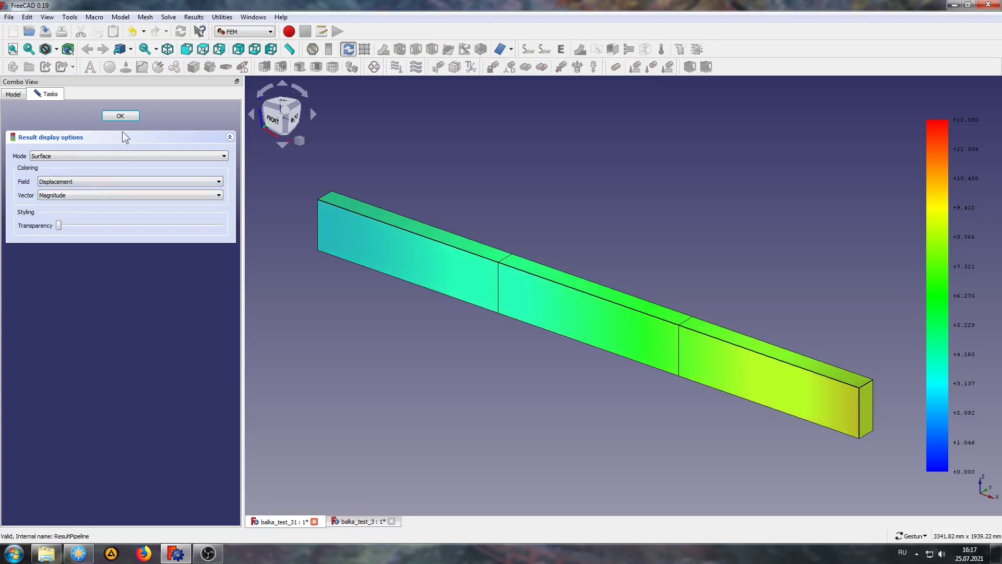
{"action": "left_click", "coordinate": [97, 195]}
{"action": "left_click", "coordinate": [57, 221]}
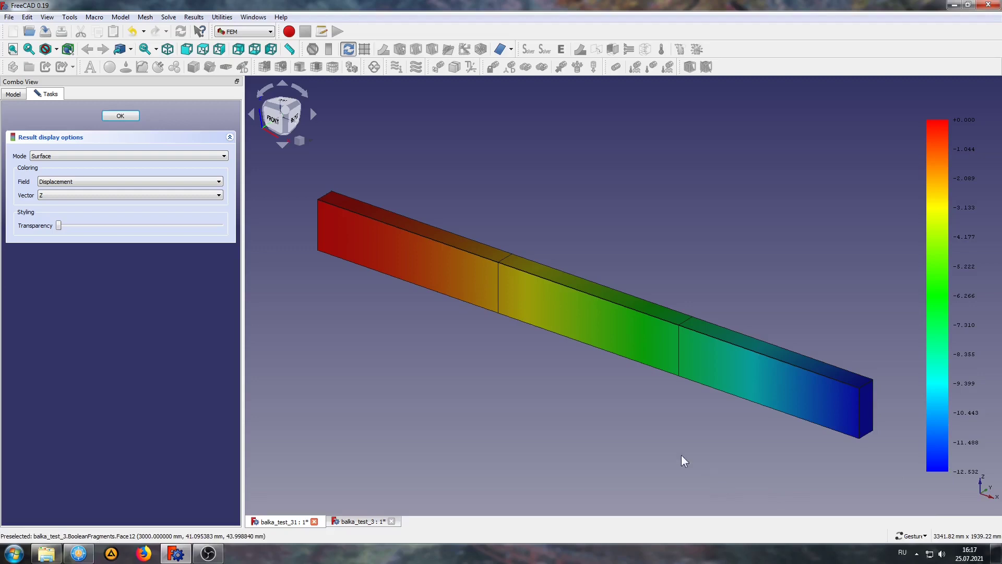
{"action": "left_click", "coordinate": [121, 116]}
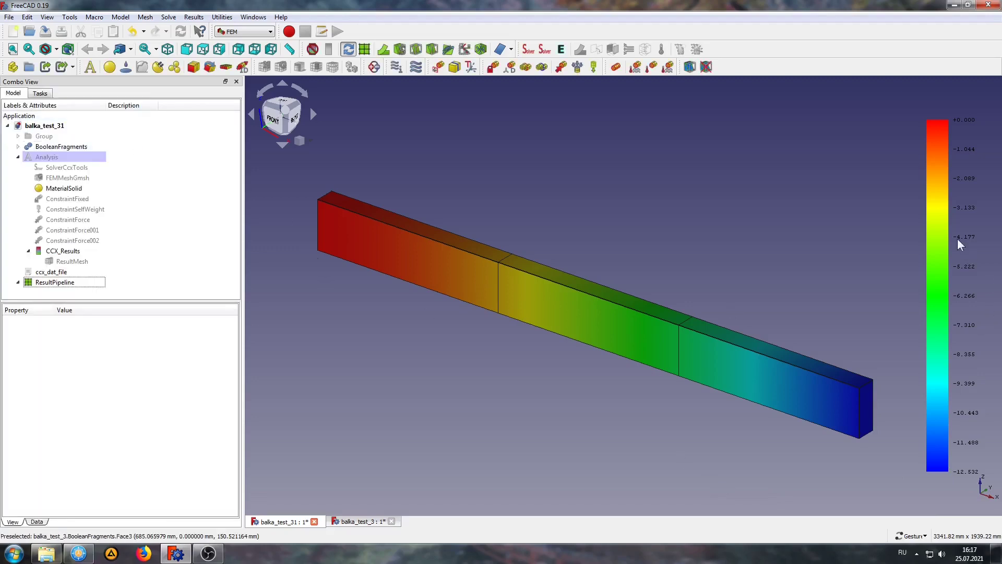
Step: Switch the displacement legend to the white-black colour gradient
{"action": "double_click", "coordinate": [939, 220]}
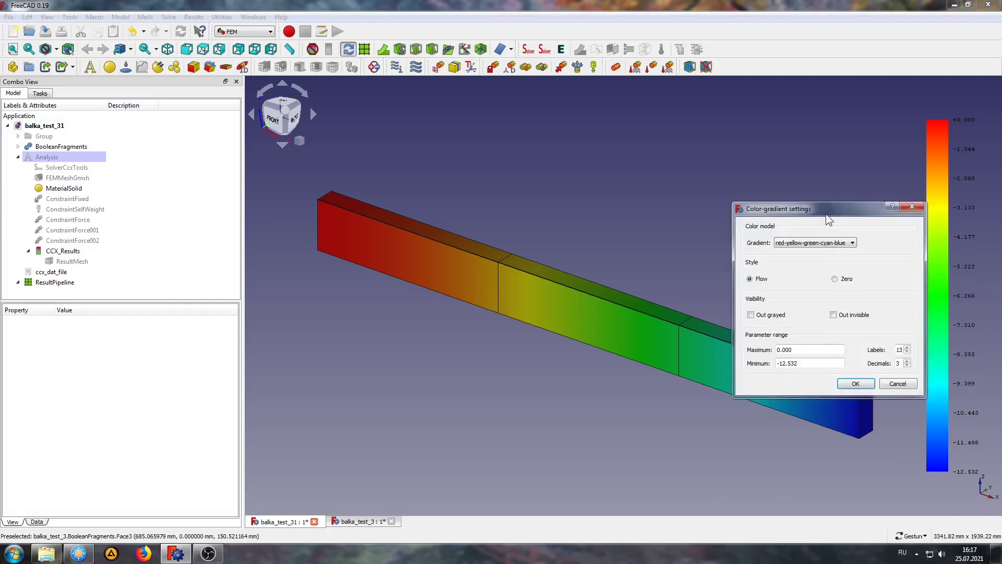
{"action": "left_click_drag", "start_coordinate": [826, 214], "coordinate": [488, 198]}
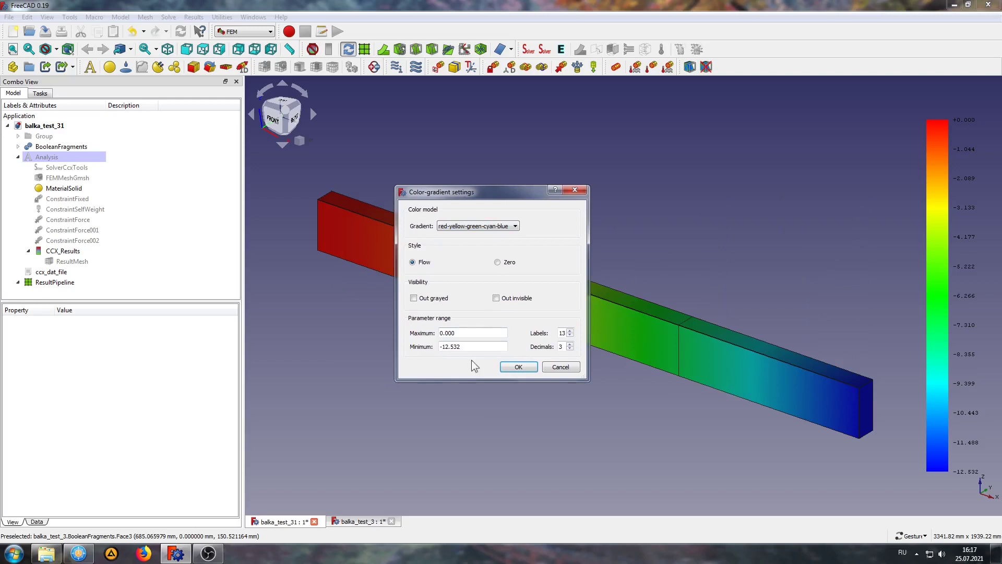
{"action": "left_click", "coordinate": [481, 226]}
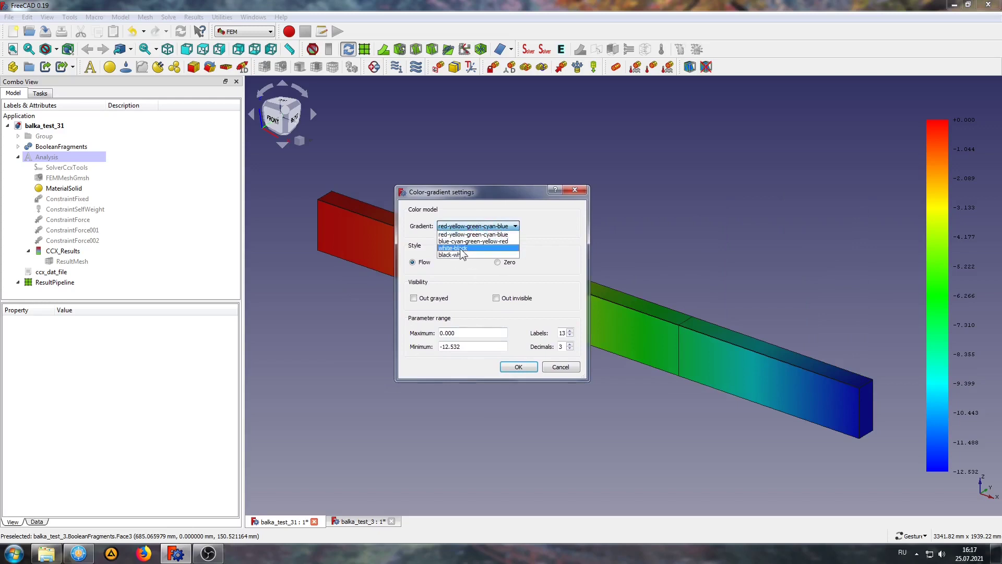
{"action": "left_click", "coordinate": [459, 248]}
{"action": "left_click", "coordinate": [519, 367]}
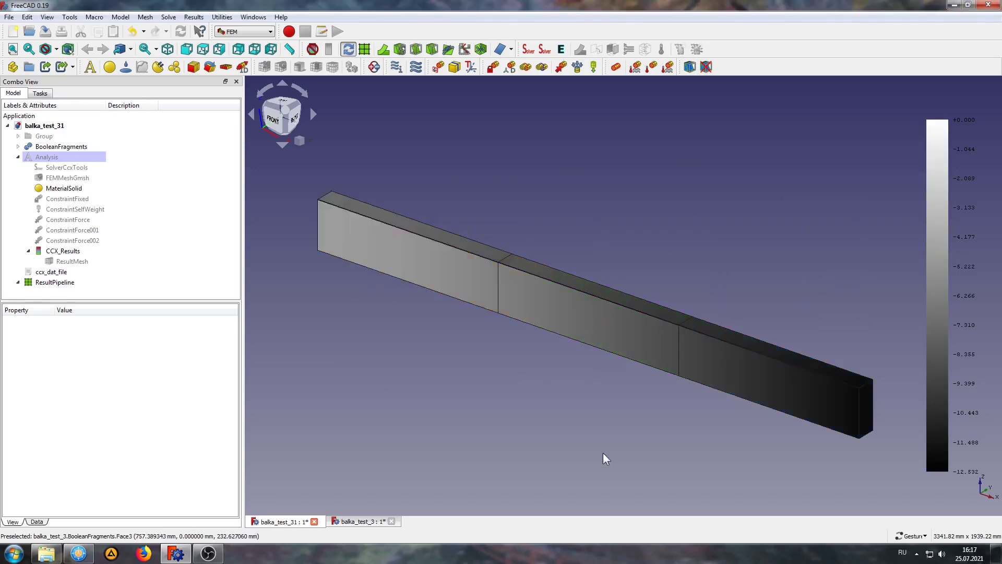
Step: Restore the red-yellow-green-cyan-blue gradient and open the D:\test folder in Explorer
{"action": "double_click", "coordinate": [943, 235]}
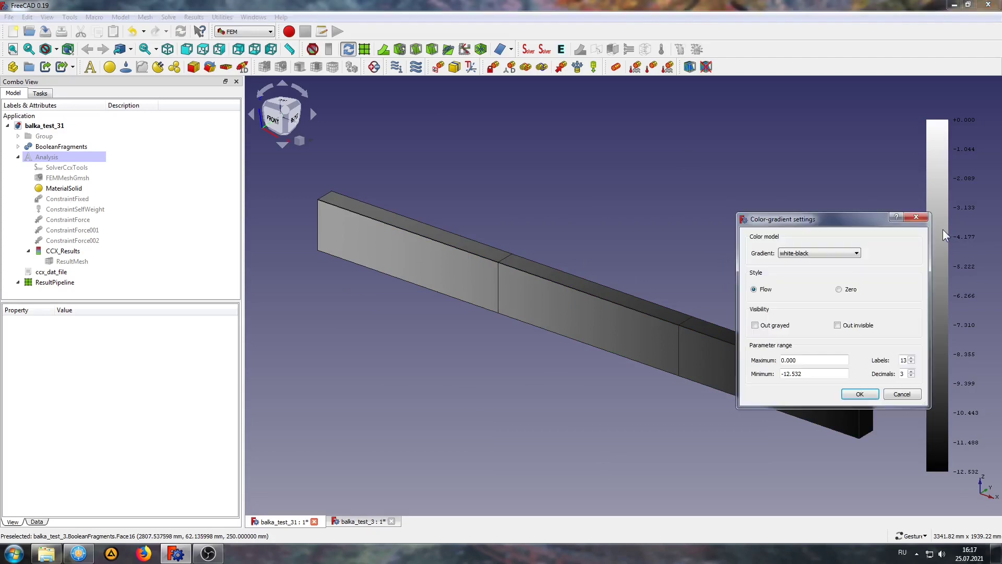
{"action": "left_click", "coordinate": [820, 253]}
{"action": "left_click", "coordinate": [861, 394]}
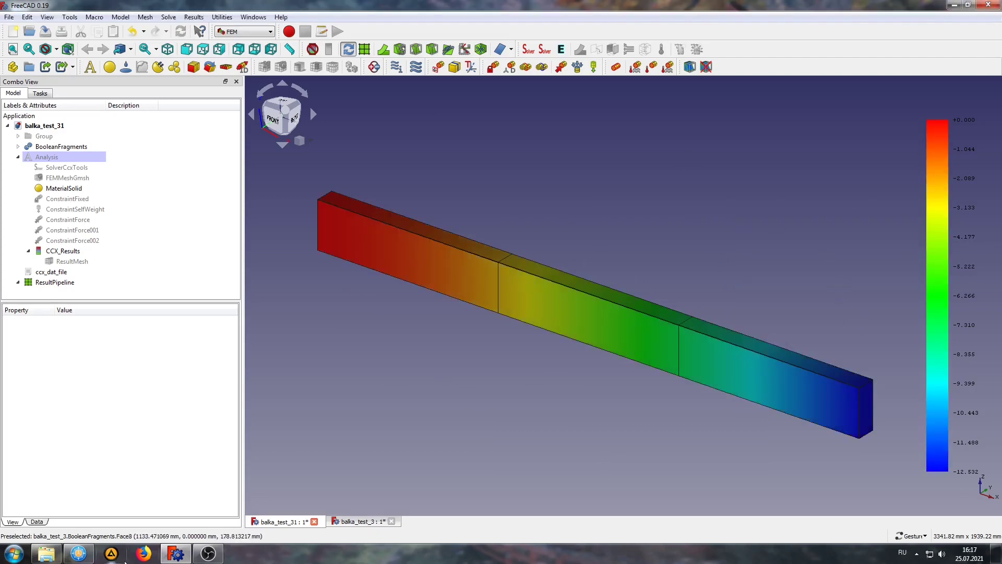
{"action": "left_click", "coordinate": [48, 554]}
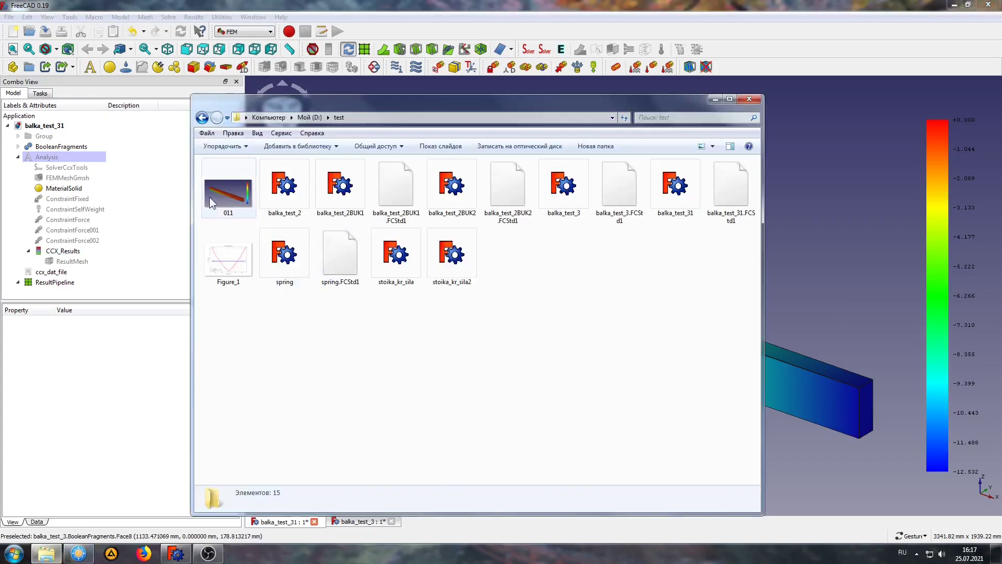
Step: View image 011 in Photo Viewer, then advance to the Figure_1 Linearized Stresses plot
{"action": "double_click", "coordinate": [214, 196]}
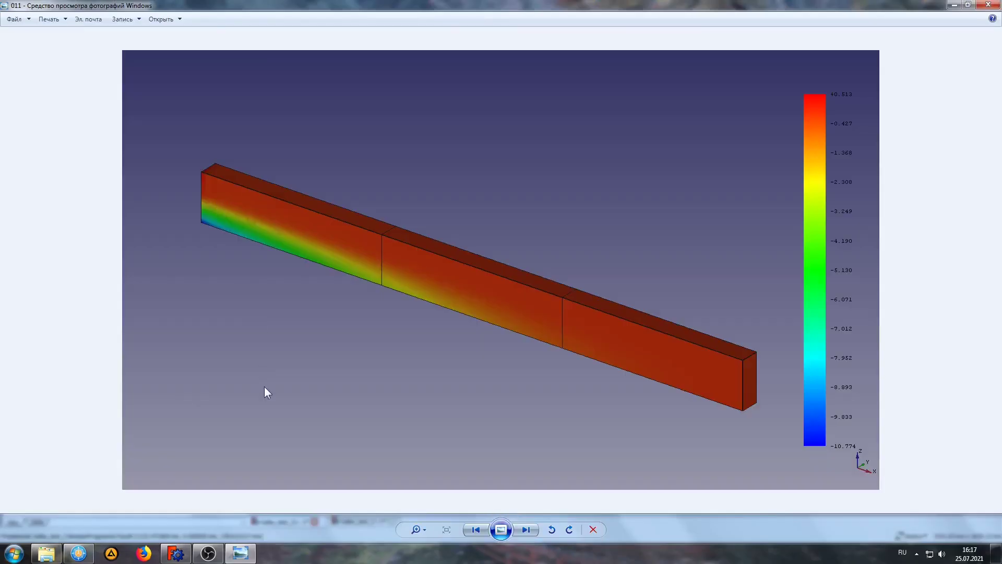
{"action": "left_click", "coordinate": [528, 528]}
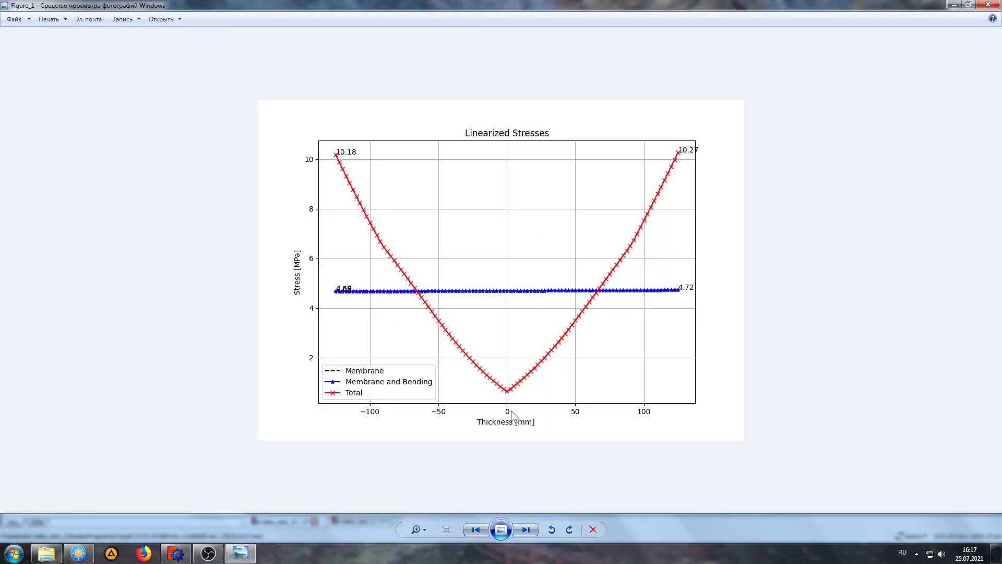